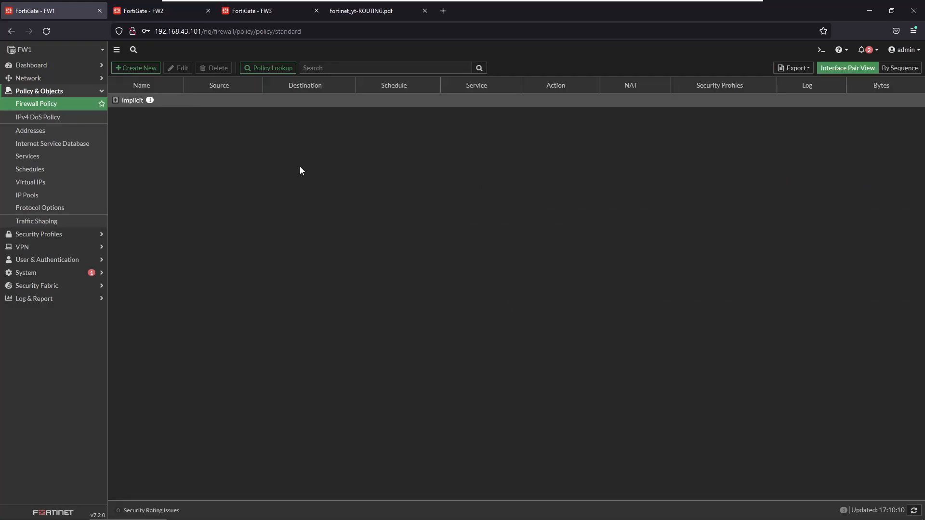
- Set FW1's OSPF router ID to 192.168.0.1 and add regular area 0.0.0.0 with no authentication
{"action": "left_click", "coordinate": [67, 81]}
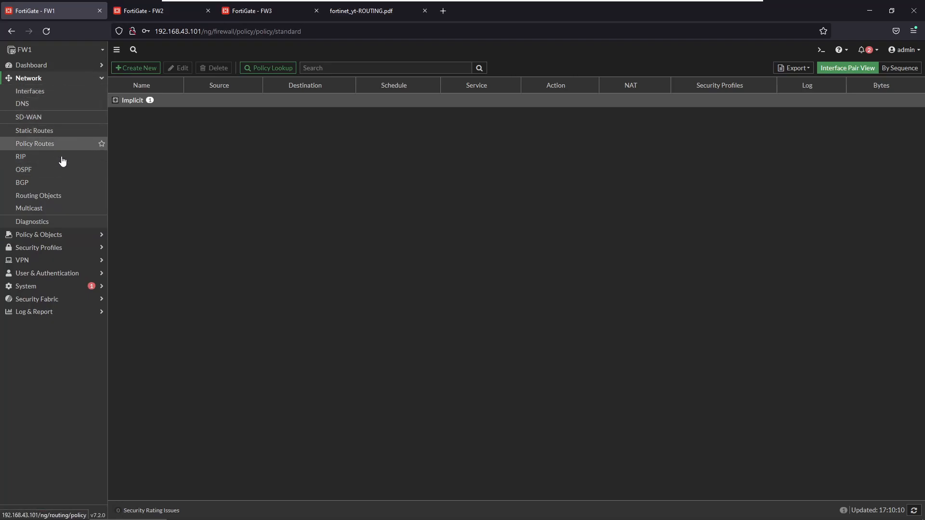
{"action": "left_click", "coordinate": [62, 171]}
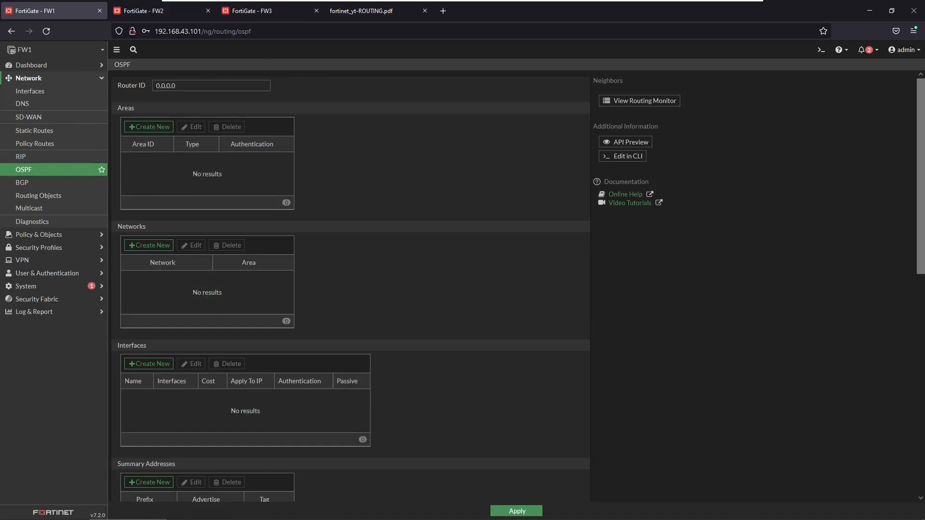
{"action": "left_click_drag", "start_coordinate": [191, 86], "coordinate": [105, 82]}
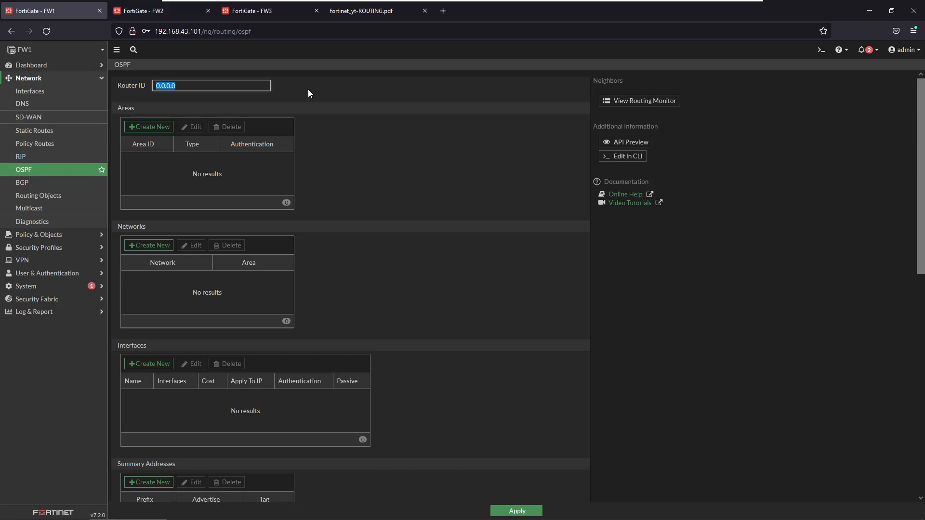
{"action": "type", "text": "192"}
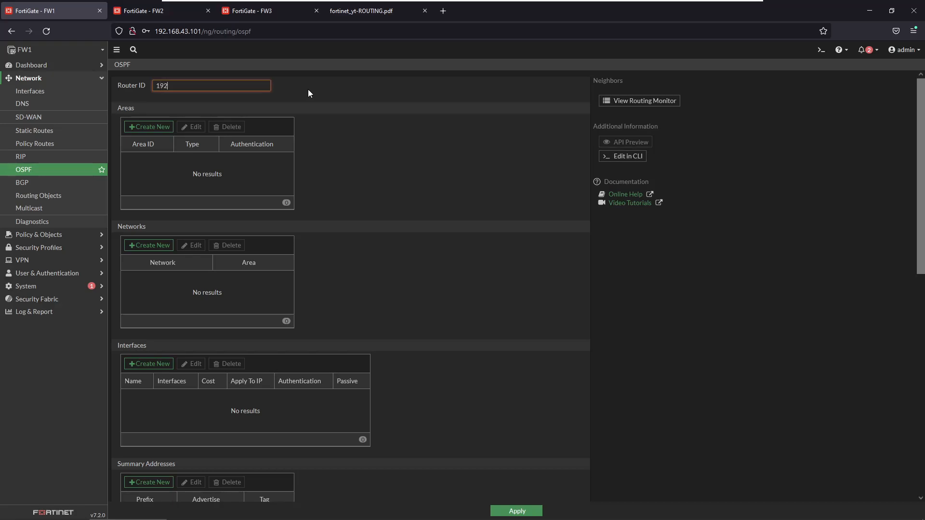
{"action": "type", "text": ".168.0.1"}
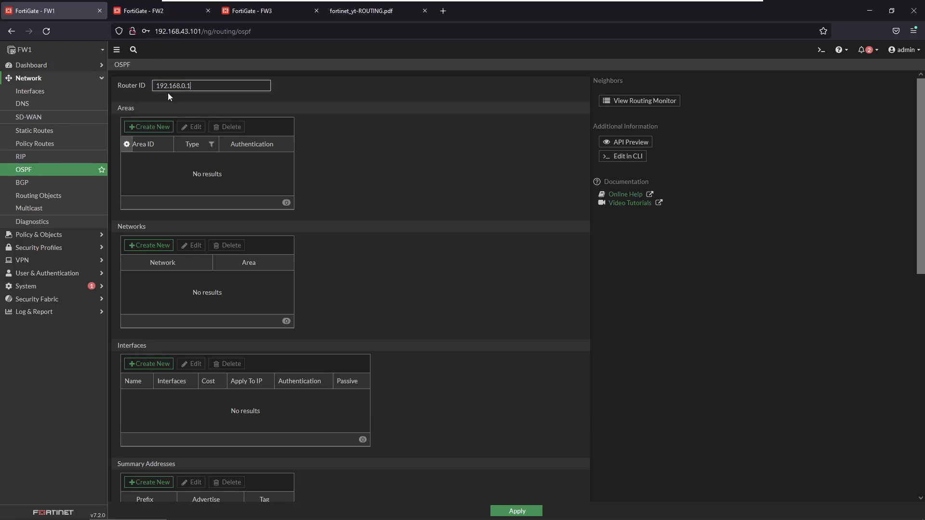
{"action": "left_click", "coordinate": [155, 129]}
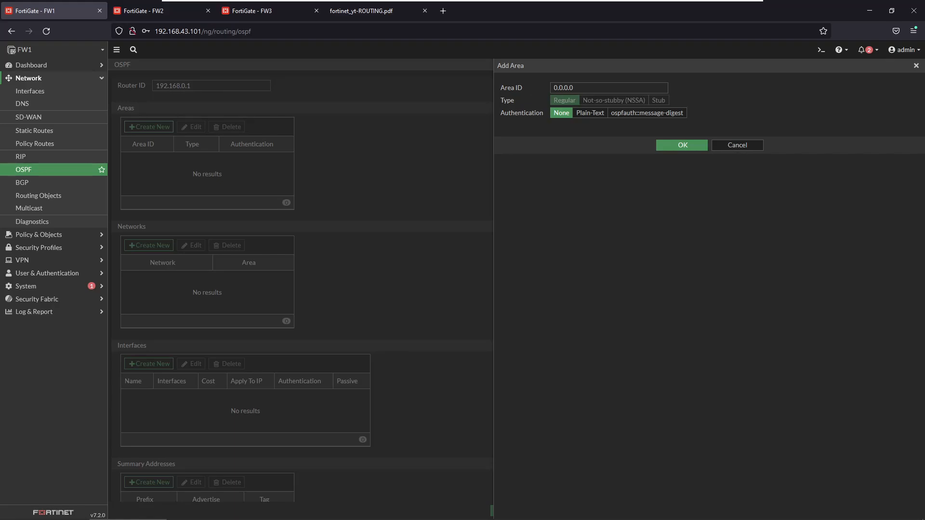
{"action": "left_click", "coordinate": [686, 146]}
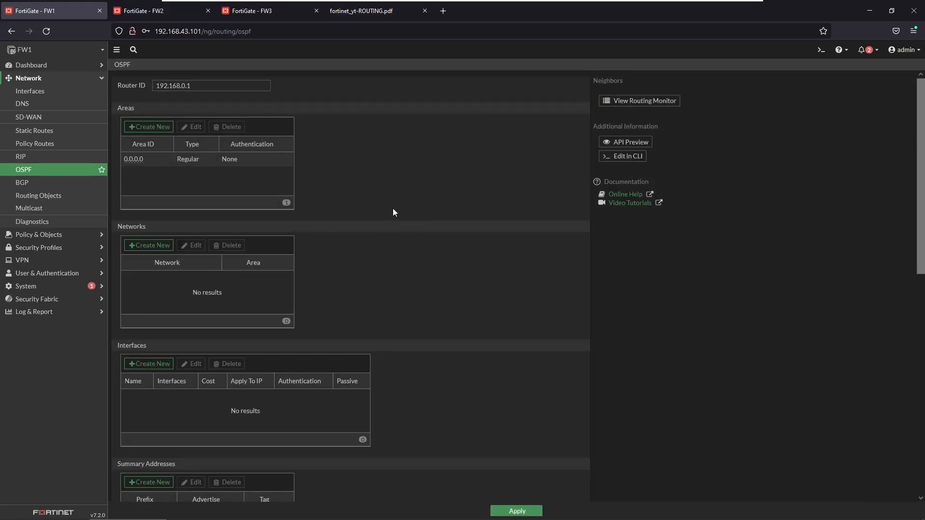
- Add the network 192.168.102.0 255.255.255.0 to OSPF area 0.0.0.0
{"action": "left_click", "coordinate": [164, 245]}
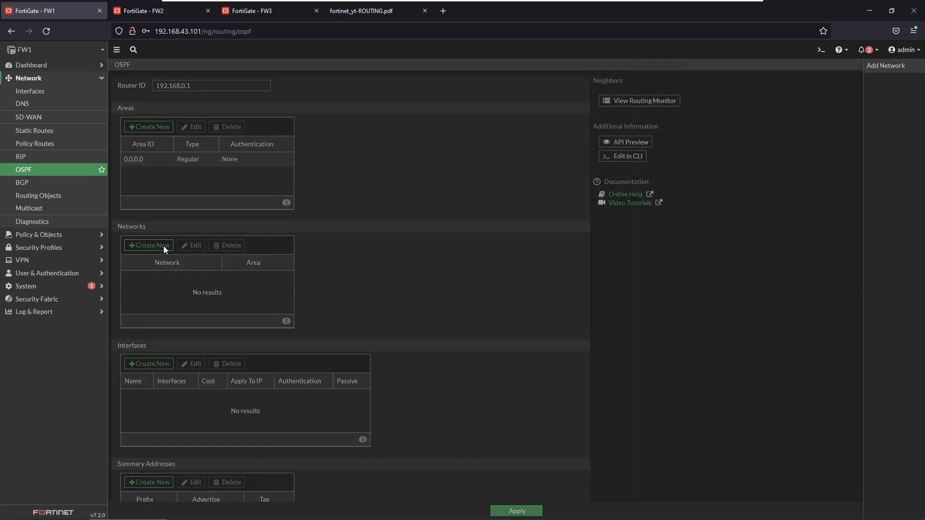
{"action": "left_click", "coordinate": [589, 87]}
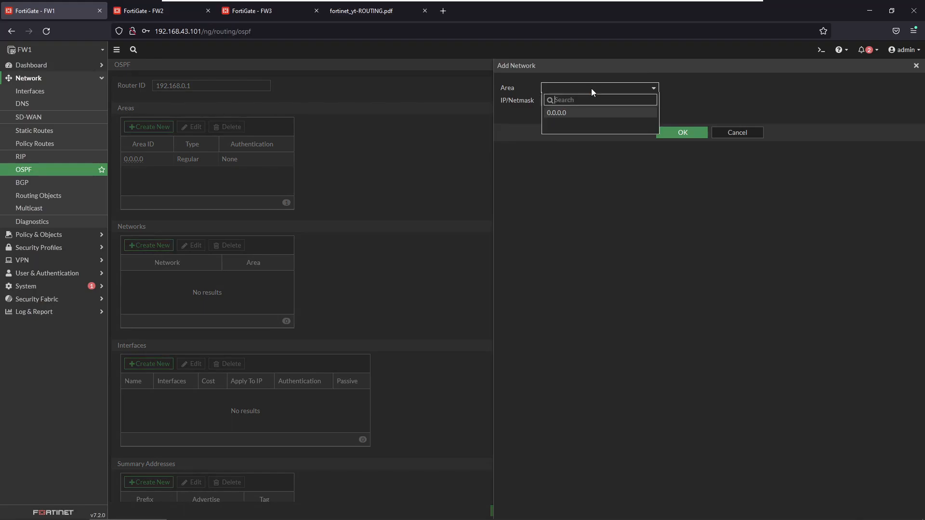
{"action": "left_click", "coordinate": [614, 113]}
{"action": "key", "text": "Tab"}
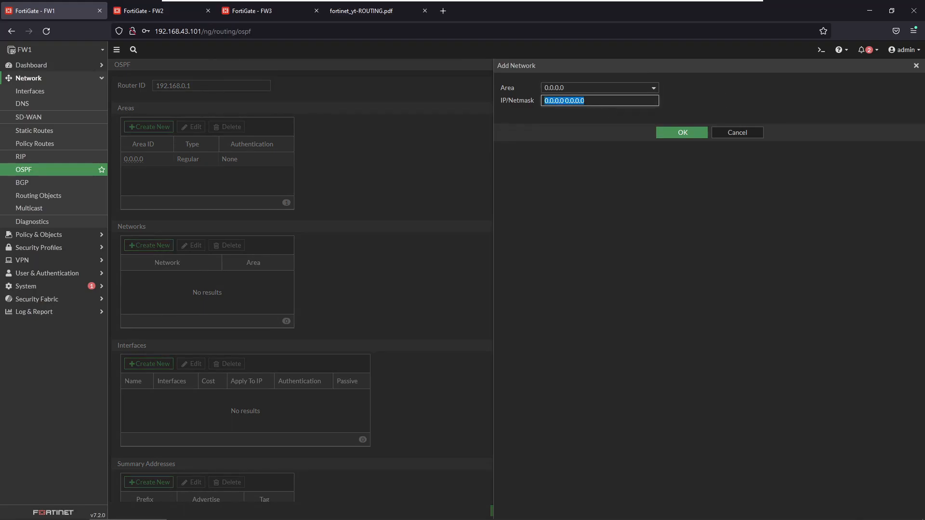
{"action": "type", "text": "192.168."}
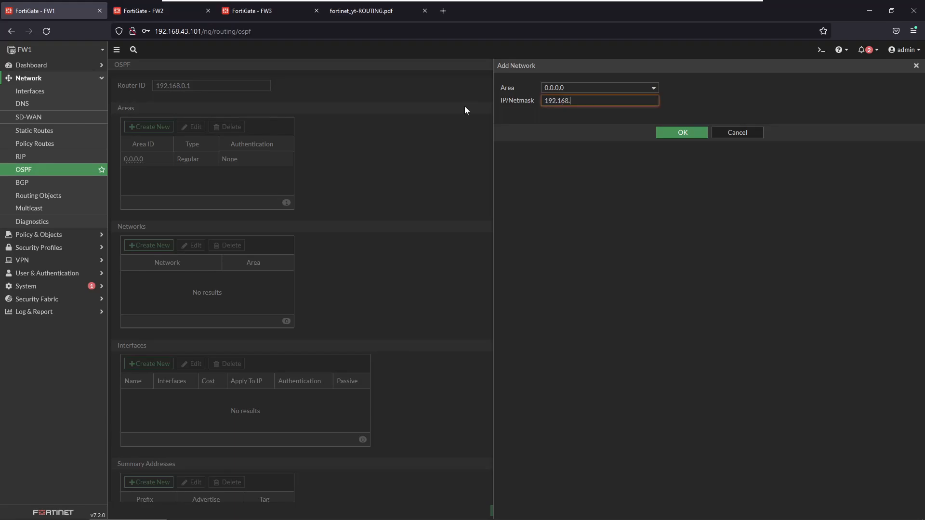
{"action": "type", "text": "102.0 255.255.255.0"}
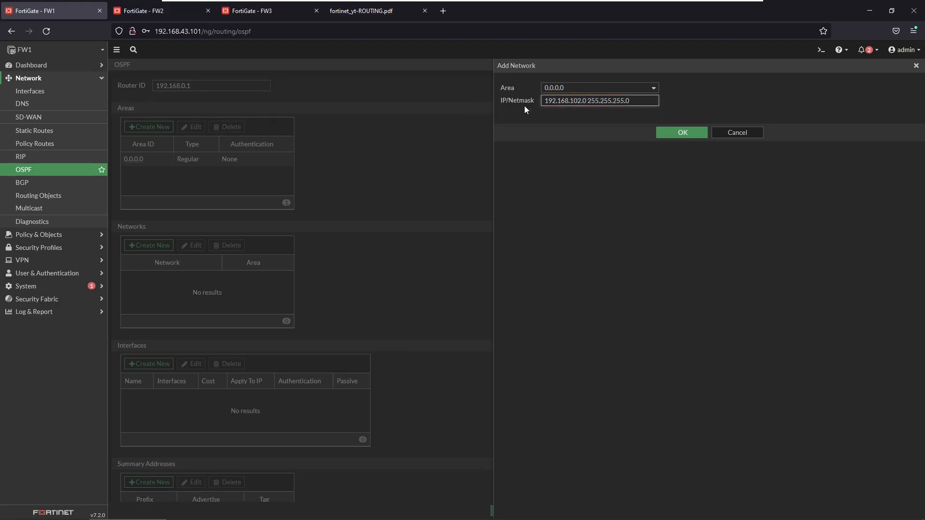
{"action": "left_click", "coordinate": [683, 131]}
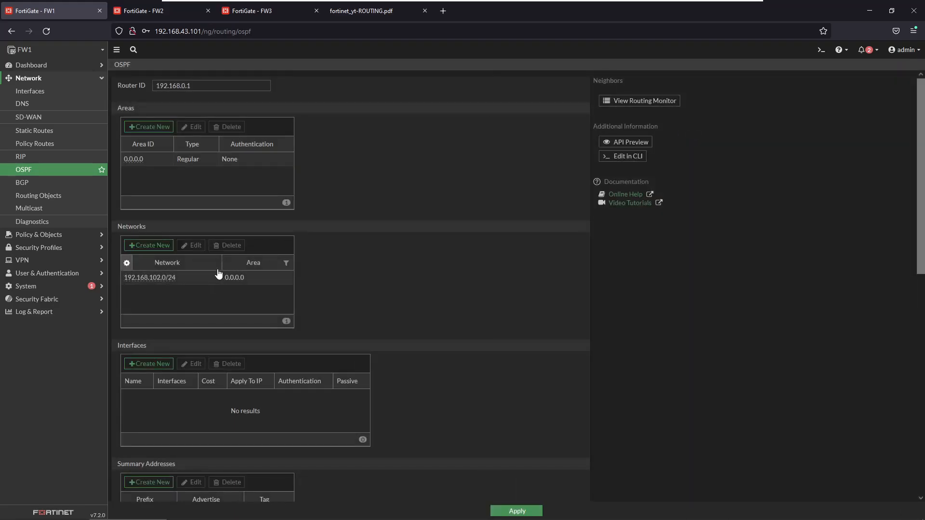
- Add the network 10.11.102.0 255.255.255.0 to OSPF area 0.0.0.0
{"action": "left_click", "coordinate": [153, 245]}
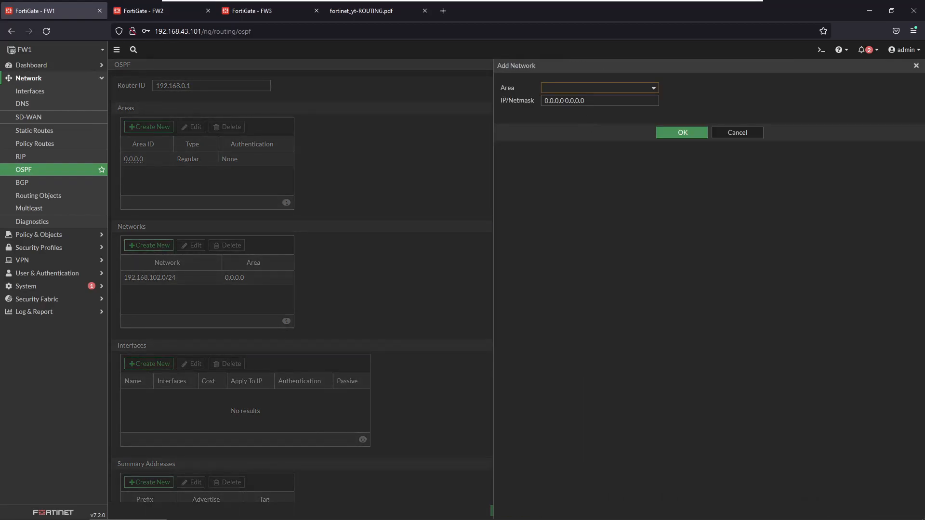
{"action": "left_click", "coordinate": [583, 91]}
{"action": "left_click", "coordinate": [584, 112]}
{"action": "key", "text": "Tab"}
{"action": "type", "text": "10.11"}
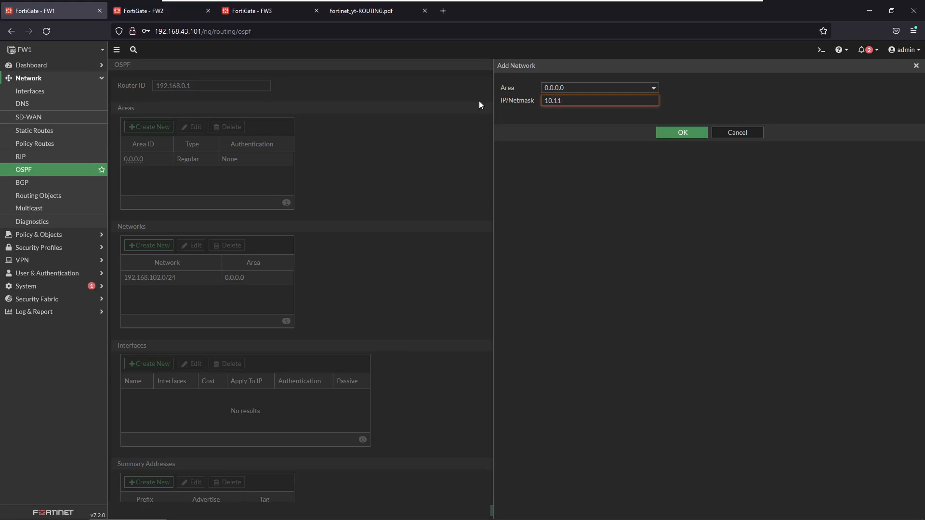
{"action": "type", "text": ".102.0 255.255.255.0"}
{"action": "left_click", "coordinate": [681, 135]}
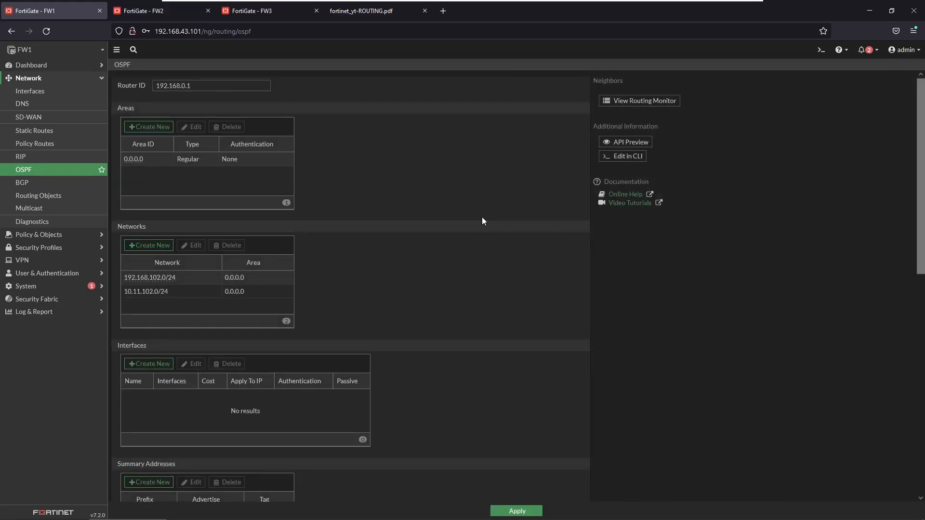
- Check FW1's link to FW3 in the topology diagram, and create an OSPF interface entry named PORT2 using port2
{"action": "scroll", "coordinate": [388, 289], "scroll_direction": "down", "scroll_amount": 3}
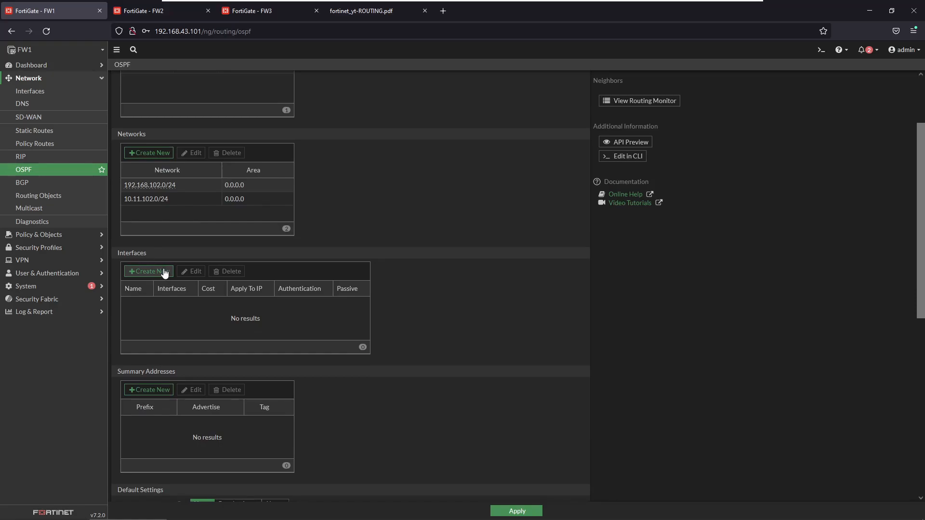
{"action": "left_click", "coordinate": [352, 13]}
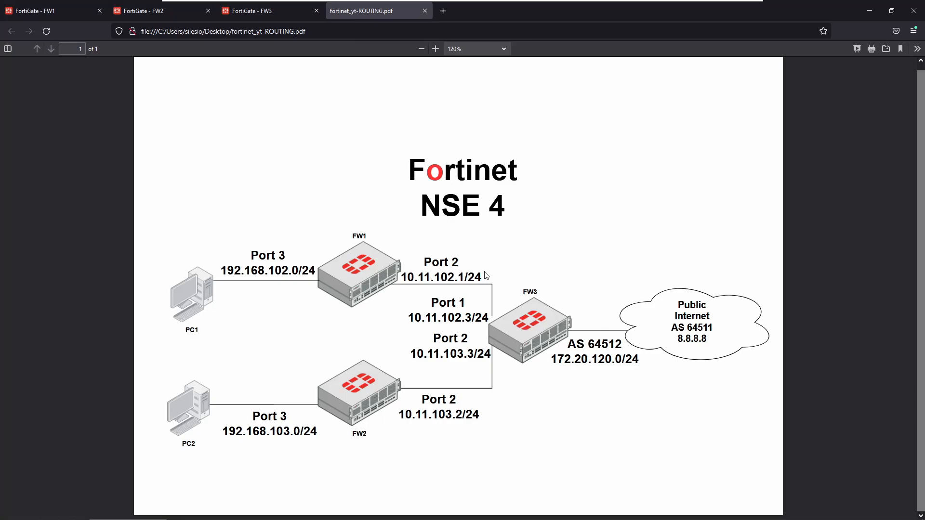
{"action": "left_click", "coordinate": [57, 12]}
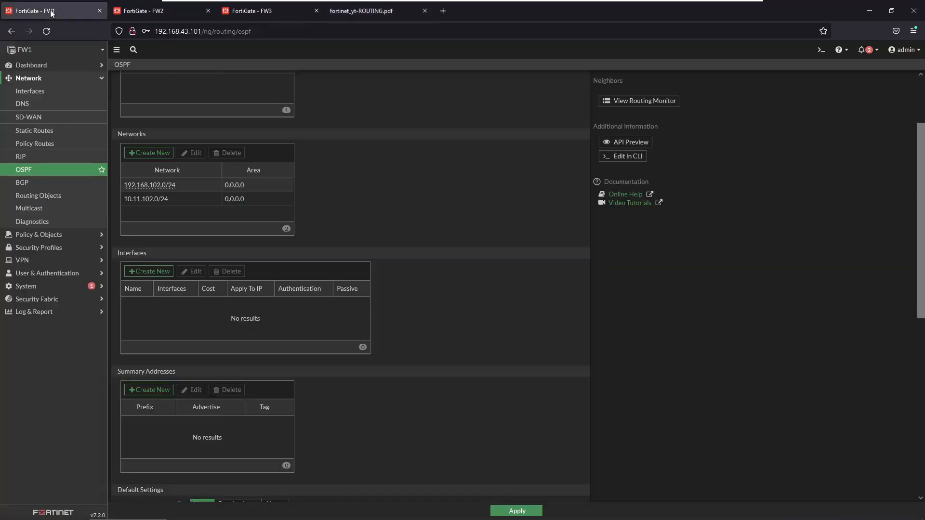
{"action": "left_click", "coordinate": [157, 273]}
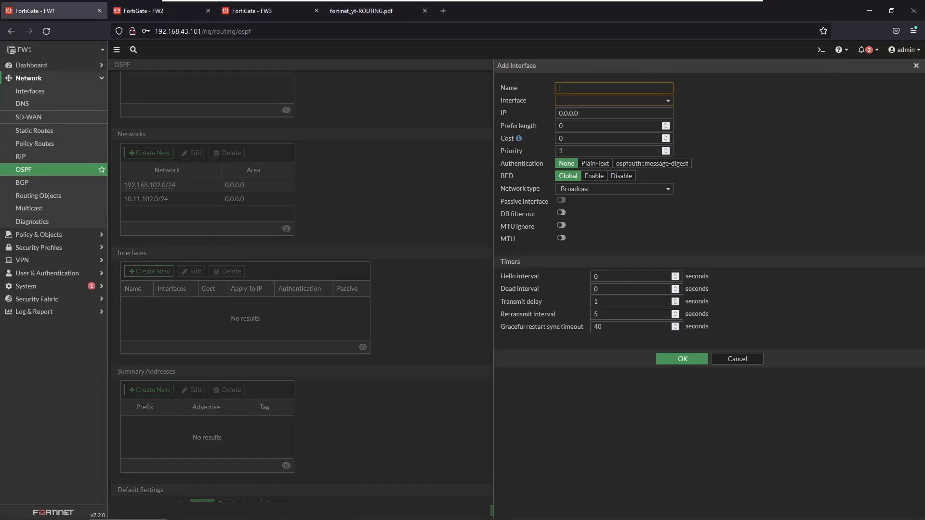
{"action": "type", "text": "PORT2"}
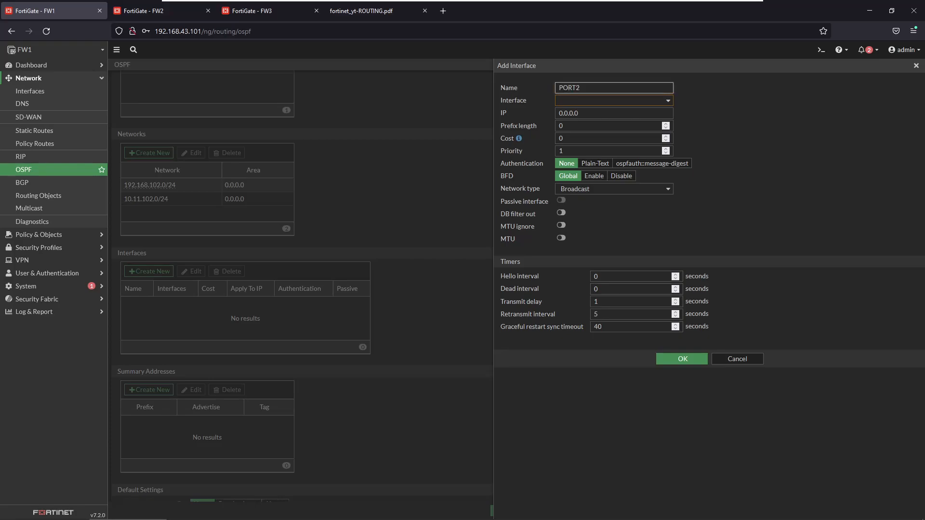
{"action": "left_click", "coordinate": [605, 100]}
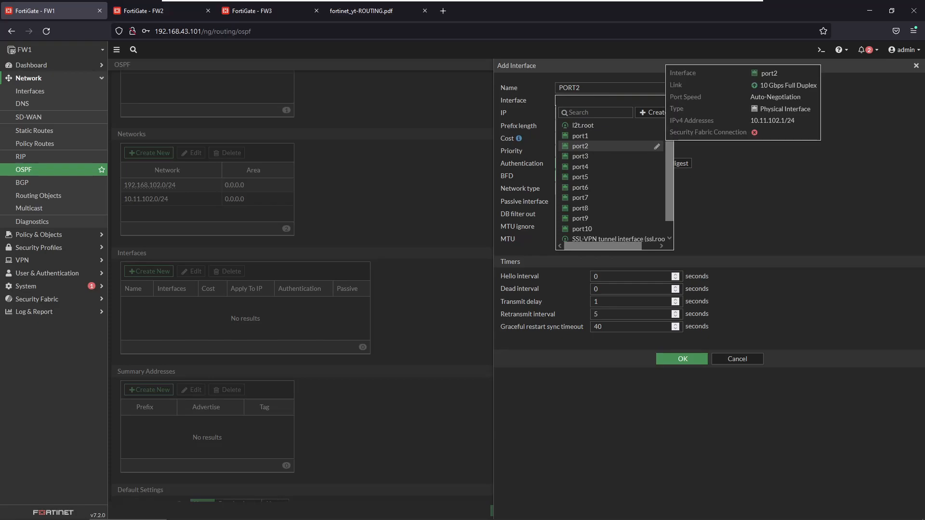
{"action": "left_click", "coordinate": [597, 146]}
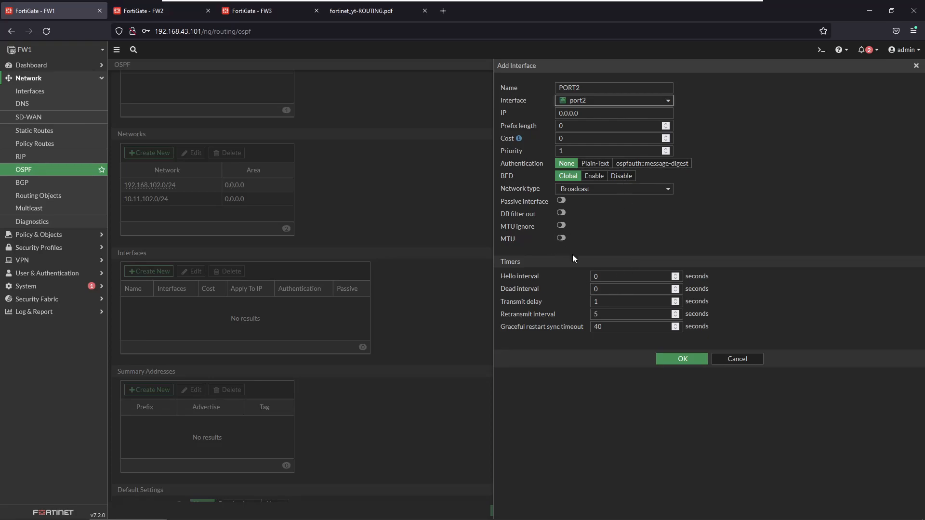
- Set the PORT2 hello interval to 5 seconds and dead interval to 30 seconds, and save the OSPF interface
{"action": "left_click", "coordinate": [534, 278]}
{"action": "type", "text": "5"}
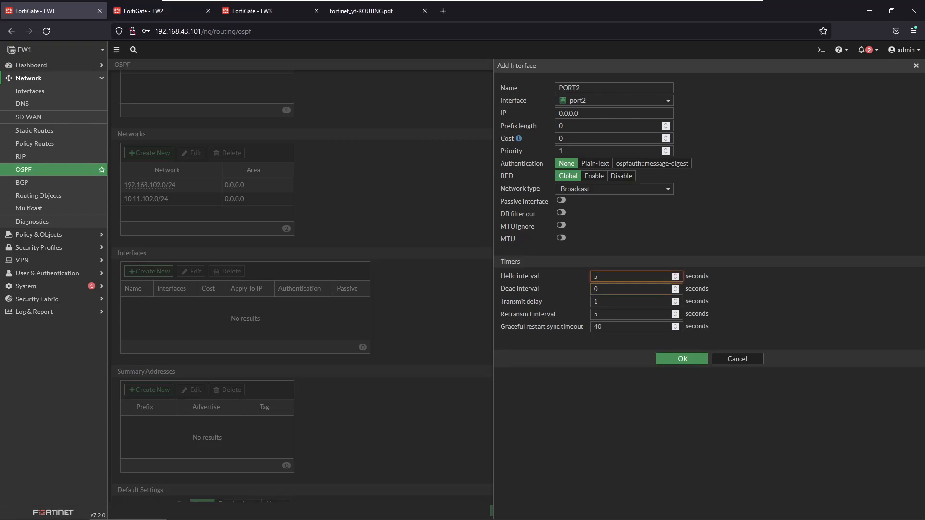
{"action": "key", "text": "Tab"}
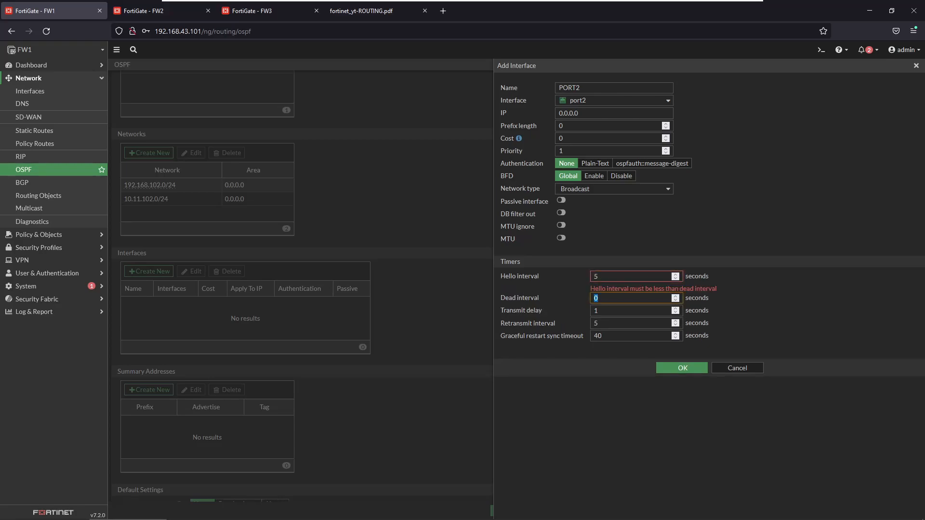
{"action": "type", "text": "30"}
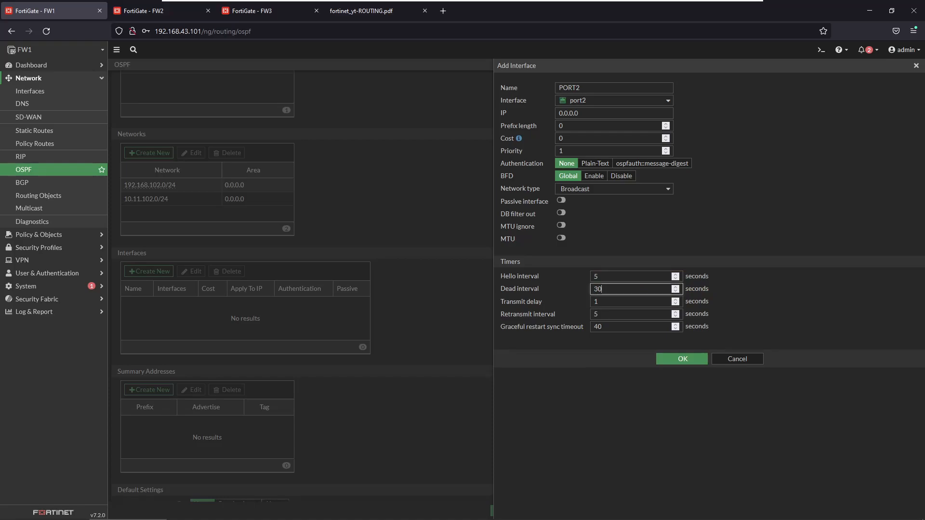
{"action": "left_click", "coordinate": [684, 356]}
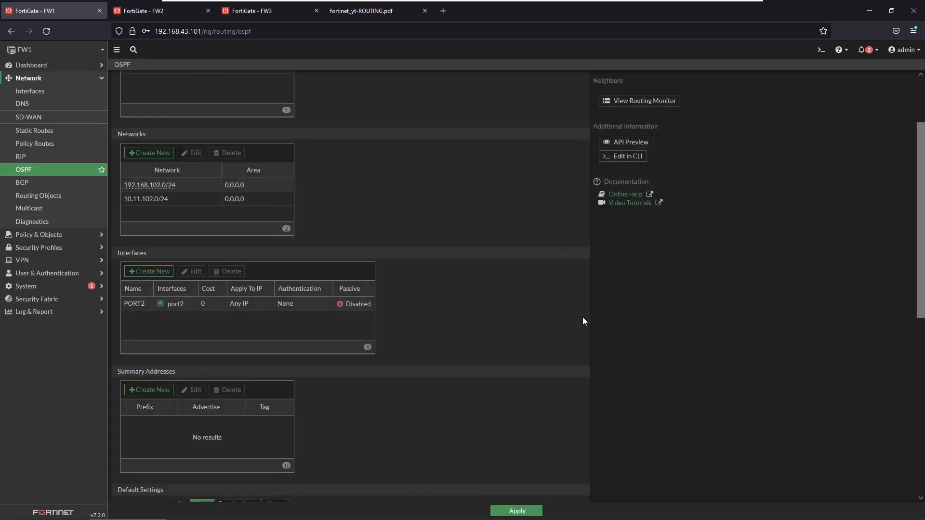
- Review the remaining OSPF settings and apply the OSPF configuration on FW1
{"action": "scroll", "coordinate": [547, 289], "scroll_direction": "down", "scroll_amount": 8}
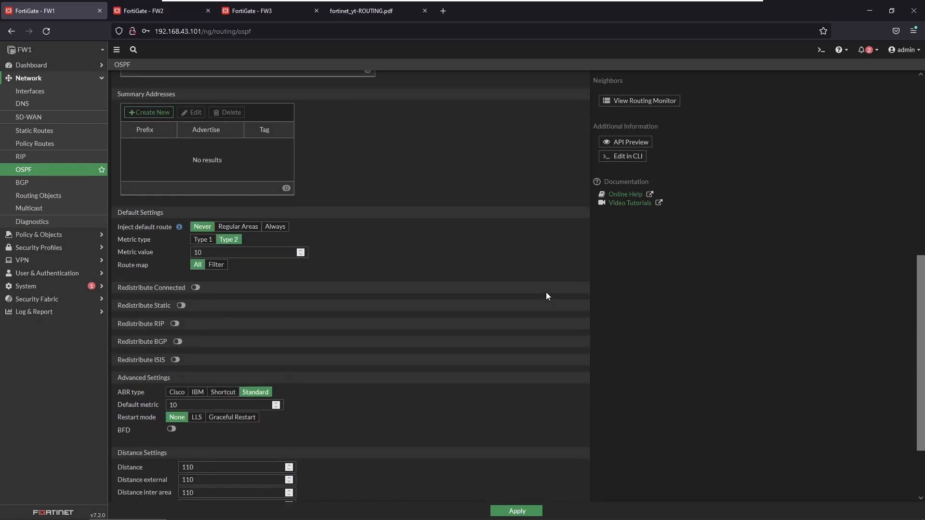
{"action": "scroll", "coordinate": [545, 292], "scroll_direction": "up", "scroll_amount": 7}
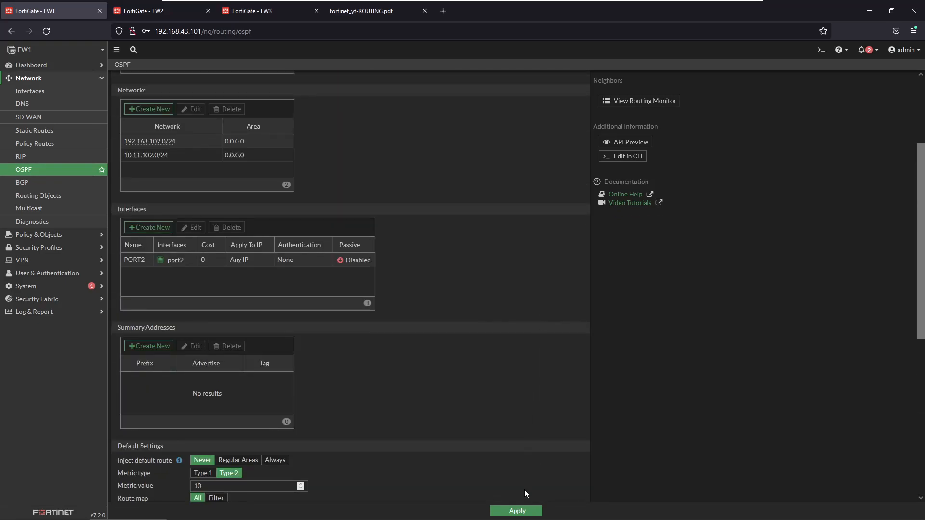
{"action": "left_click", "coordinate": [517, 512]}
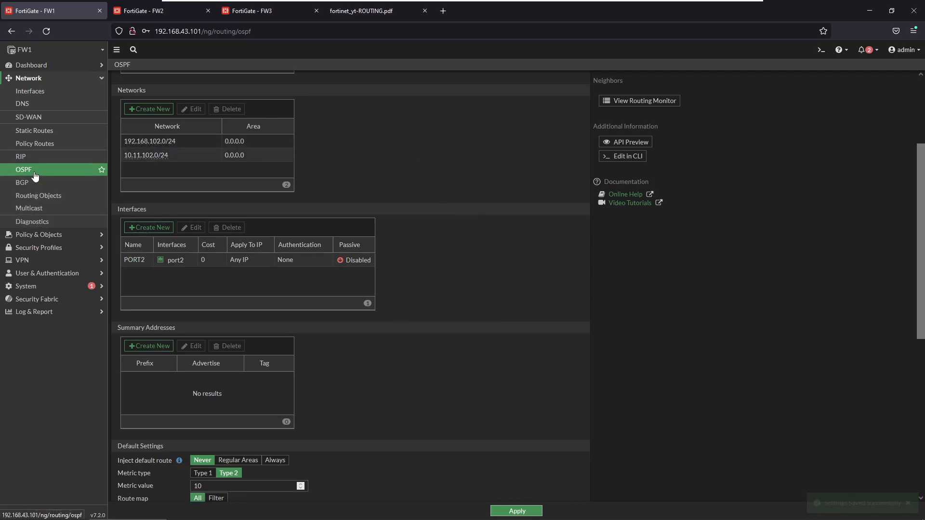
- Create a firewall policy on FW1 named PERMIT ALL with incoming interface port3 and outgoing interface port2
{"action": "left_click", "coordinate": [40, 236]}
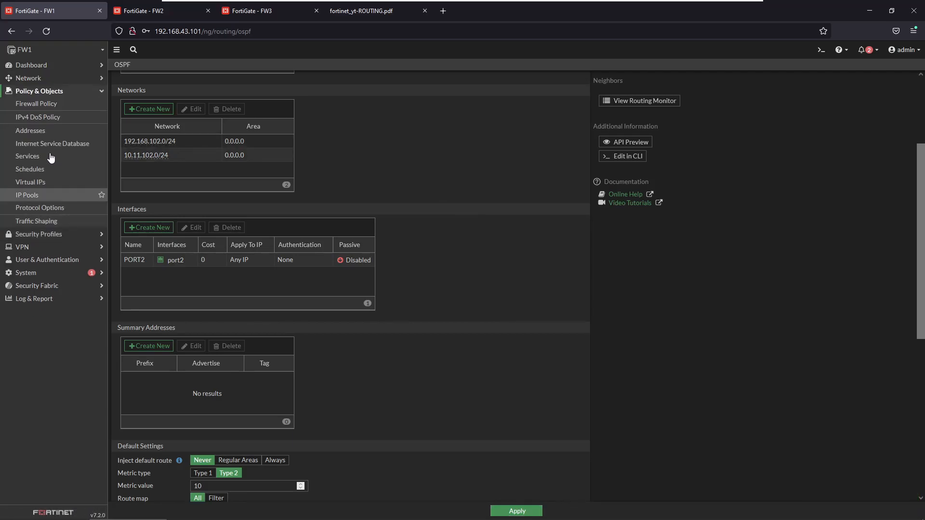
{"action": "left_click", "coordinate": [52, 107]}
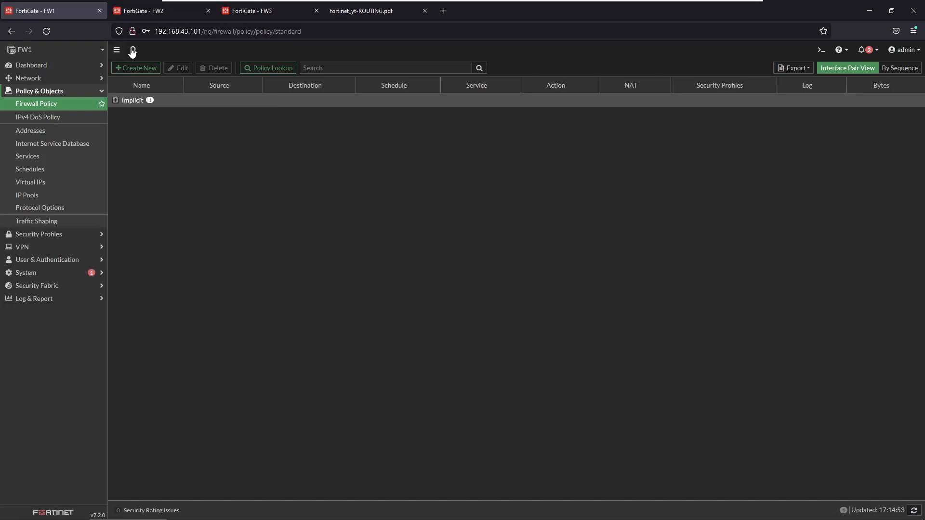
{"action": "left_click", "coordinate": [136, 68]}
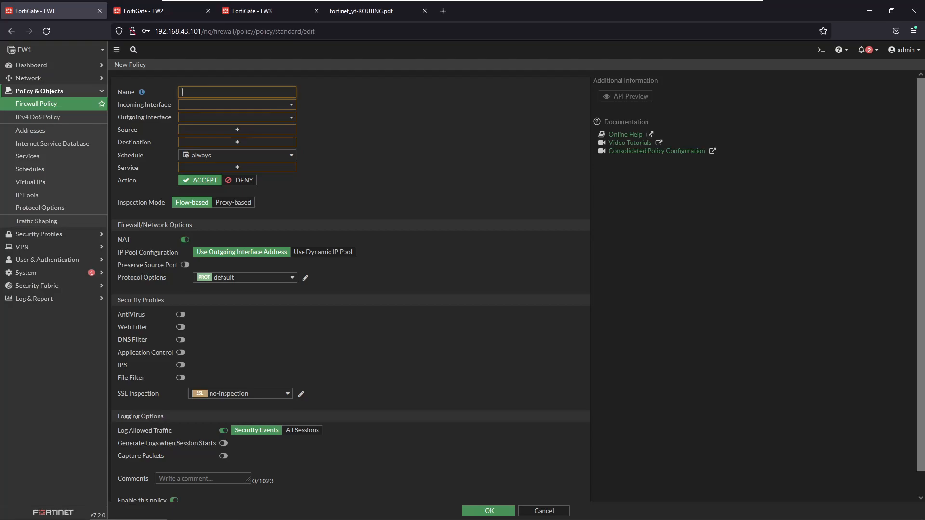
{"action": "type", "text": "PERMIT ALL"}
{"action": "left_click", "coordinate": [235, 104]}
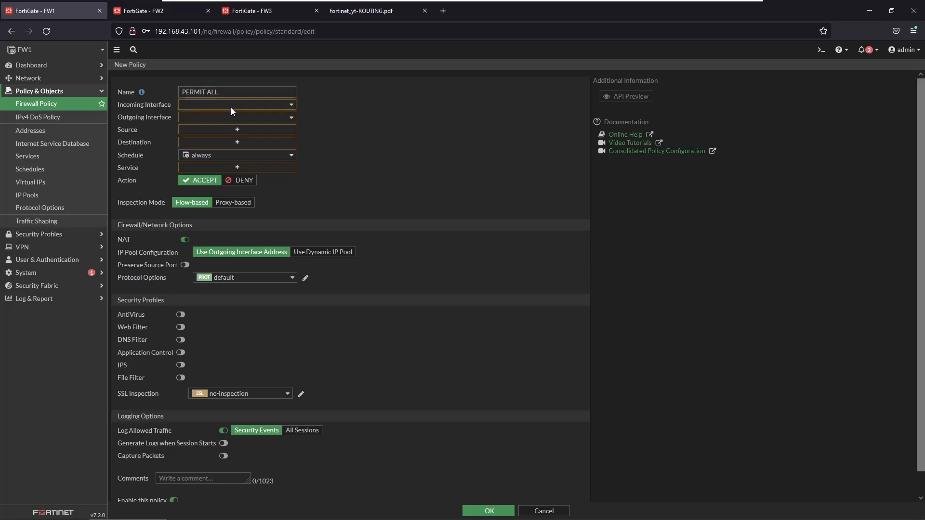
{"action": "left_click", "coordinate": [224, 161]}
{"action": "left_click", "coordinate": [208, 117]}
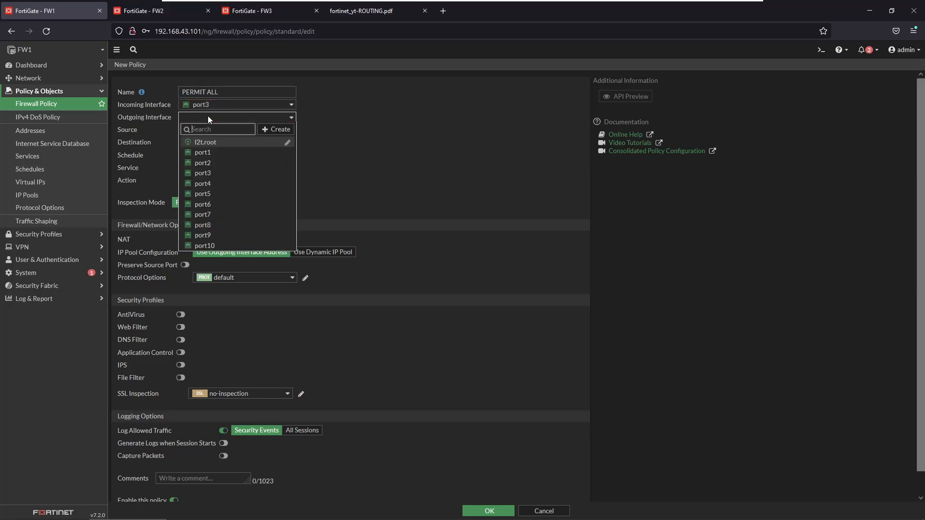
{"action": "left_click", "coordinate": [214, 165]}
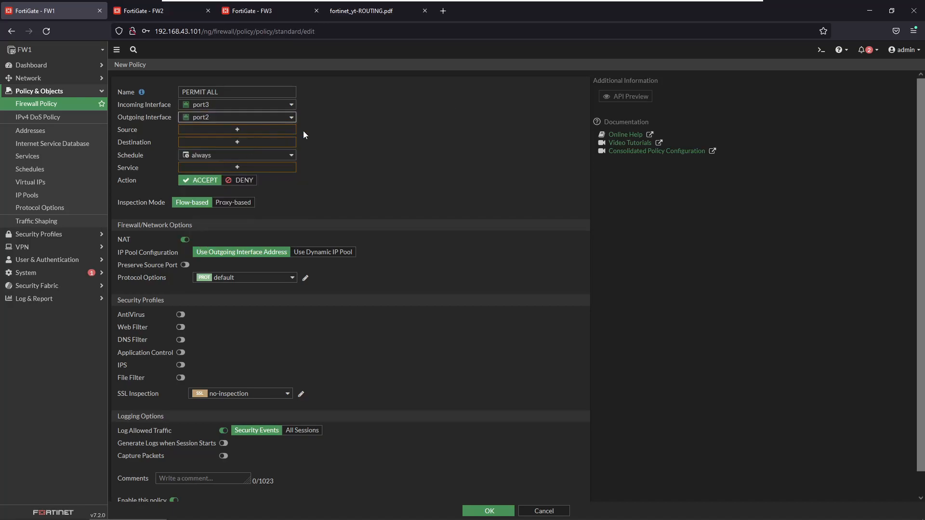
{"action": "mouse_move", "coordinate": [234, 121]}
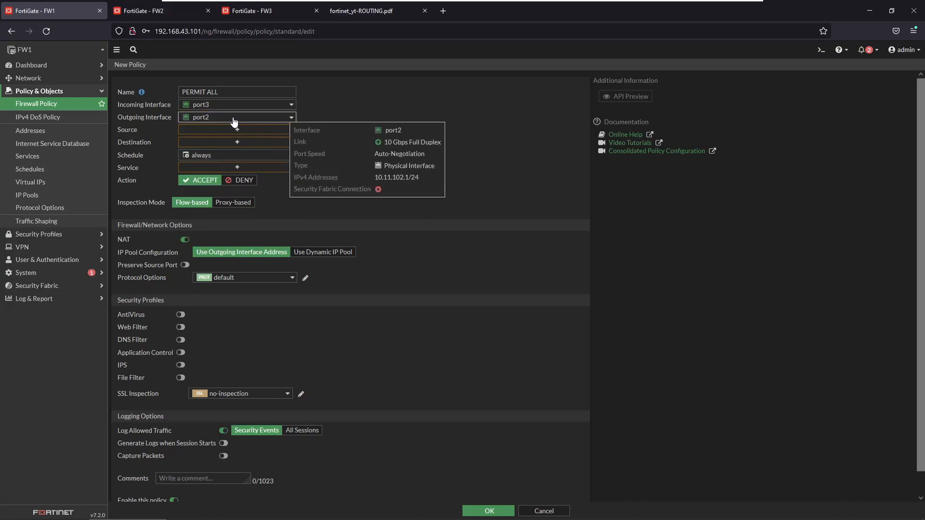
- Set the policy's source and destination to all and its service to ALL
{"action": "left_click", "coordinate": [211, 131]}
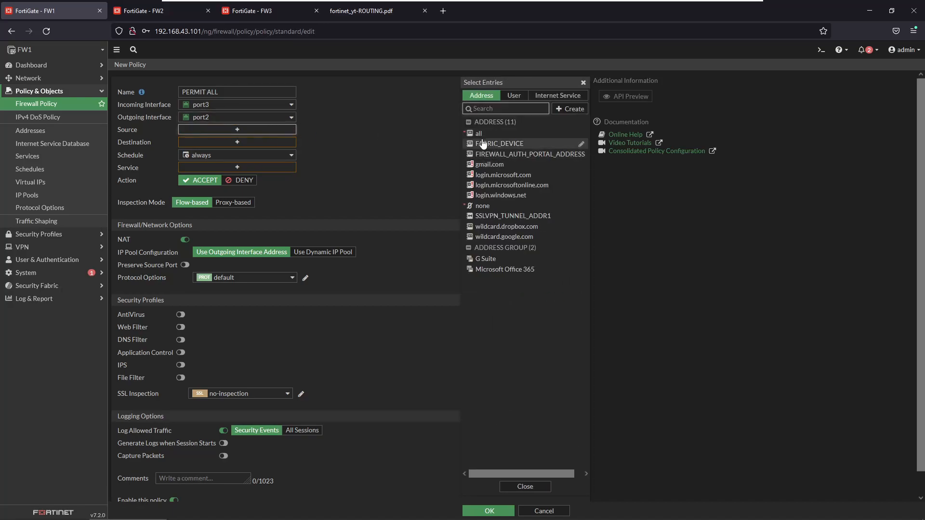
{"action": "left_click", "coordinate": [480, 138]}
{"action": "left_click", "coordinate": [233, 151]}
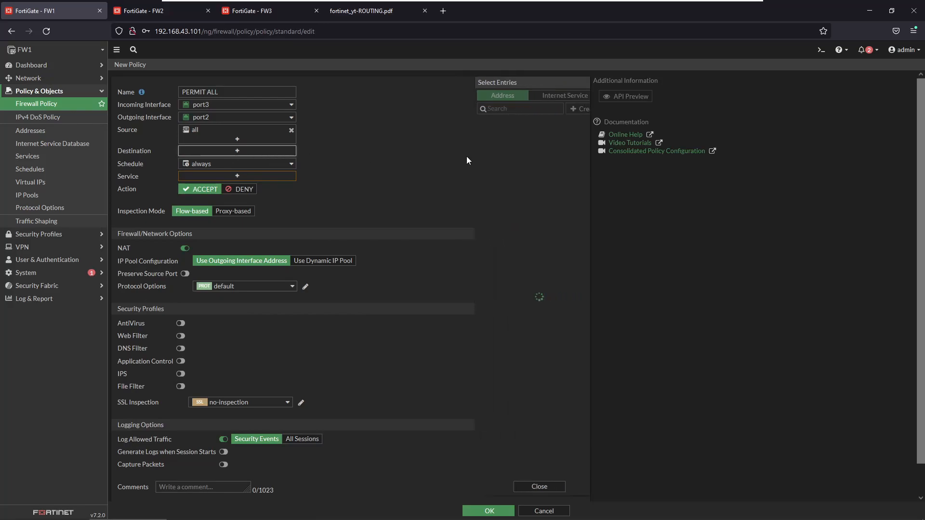
{"action": "left_click", "coordinate": [478, 133]}
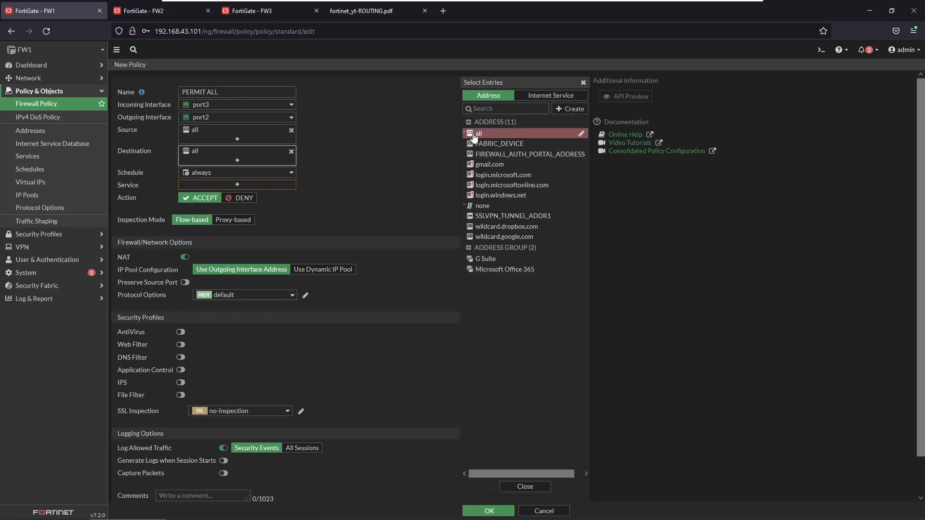
{"action": "left_click", "coordinate": [262, 181]}
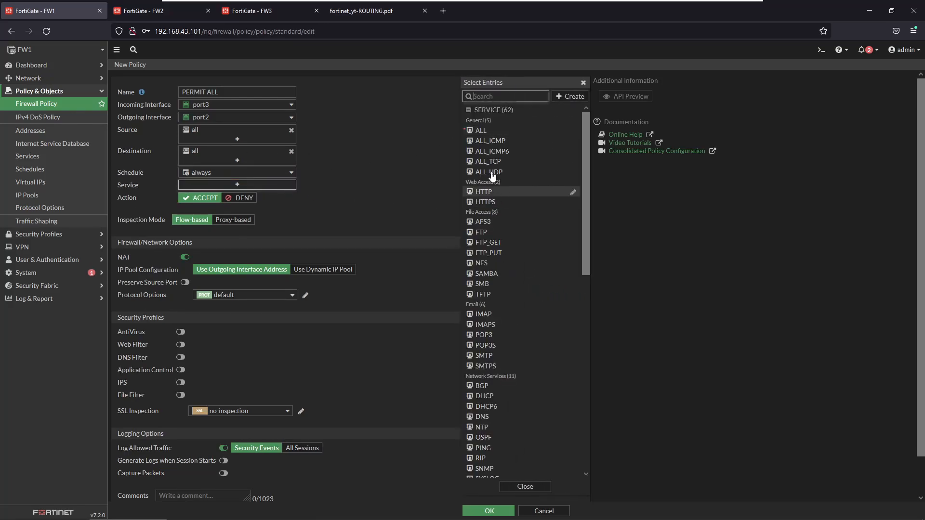
{"action": "left_click", "coordinate": [484, 135]}
{"action": "left_click", "coordinate": [369, 166]}
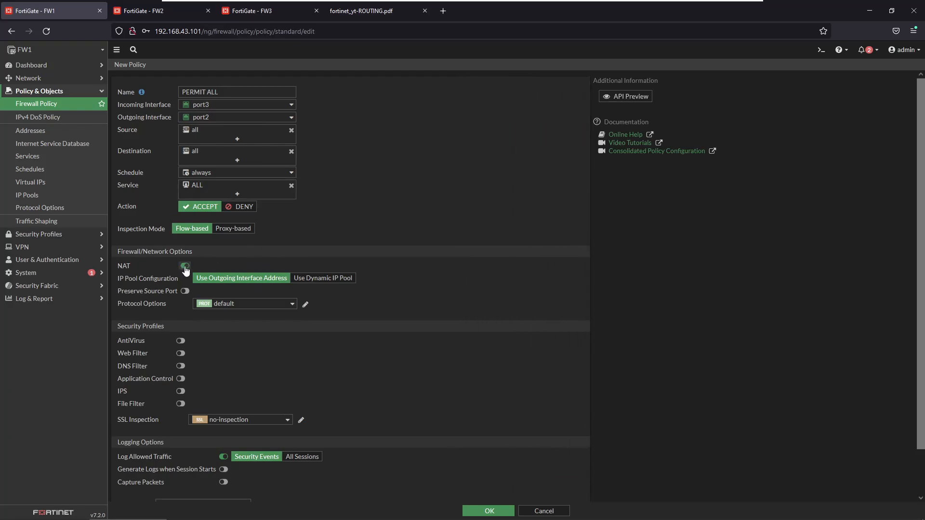
- Save the PERMIT ALL policy with NAT disabled, and return to FW1's OSPF settings
{"action": "left_click", "coordinate": [185, 266]}
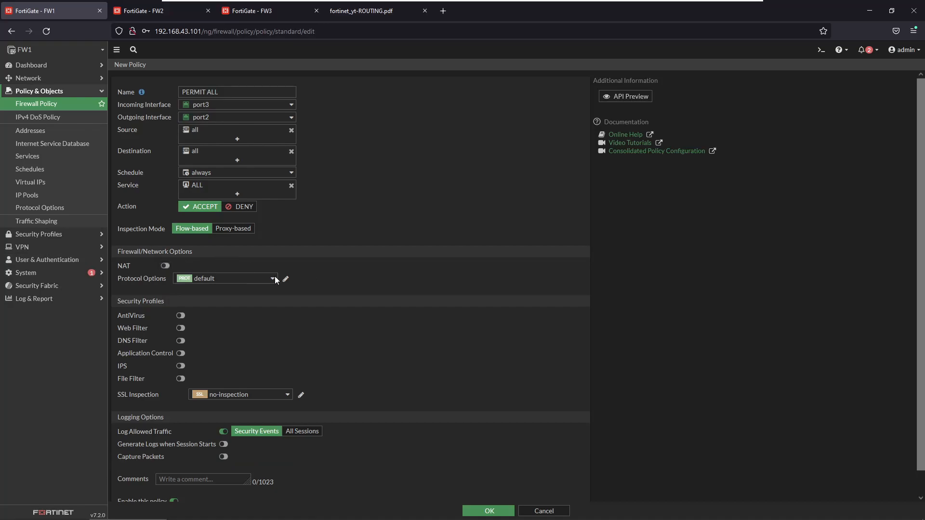
{"action": "scroll", "coordinate": [325, 329], "scroll_direction": "down", "scroll_amount": 1}
{"action": "left_click", "coordinate": [479, 507]}
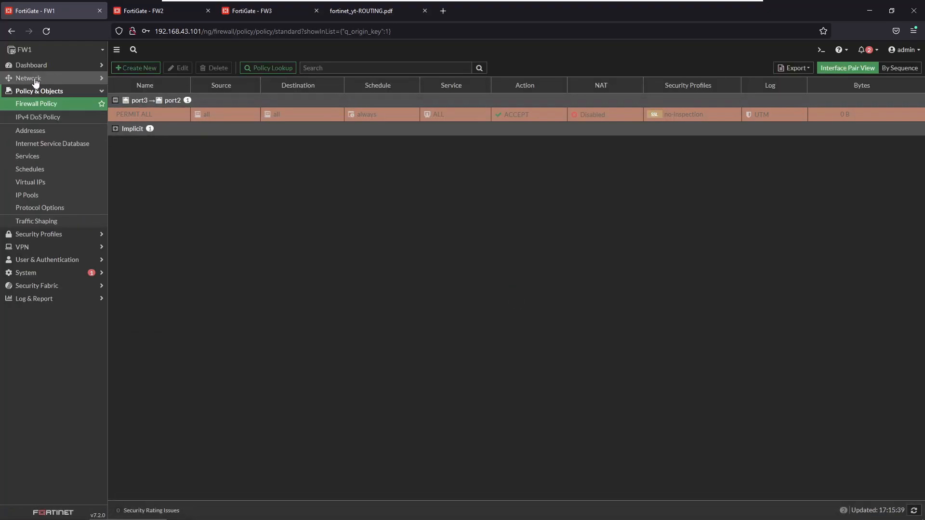
{"action": "left_click", "coordinate": [36, 79]}
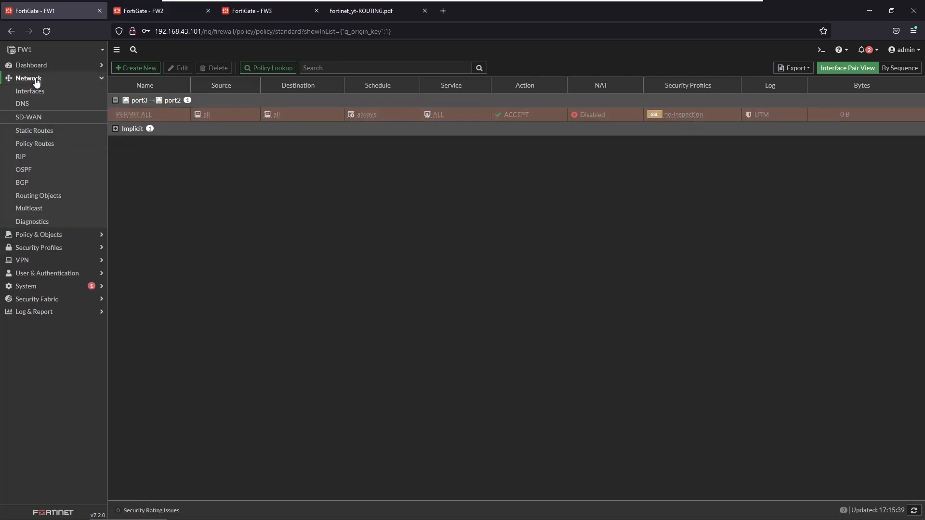
{"action": "left_click", "coordinate": [41, 170]}
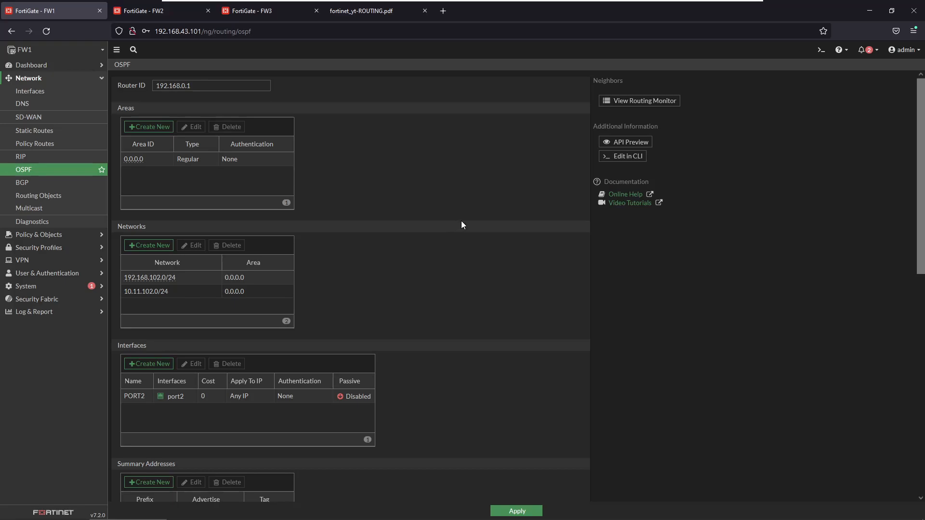
- On FW2, set the OSPF router ID to 192.168.0.2 and add regular area 0.0.0.0 without authentication
{"action": "left_click", "coordinate": [162, 10]}
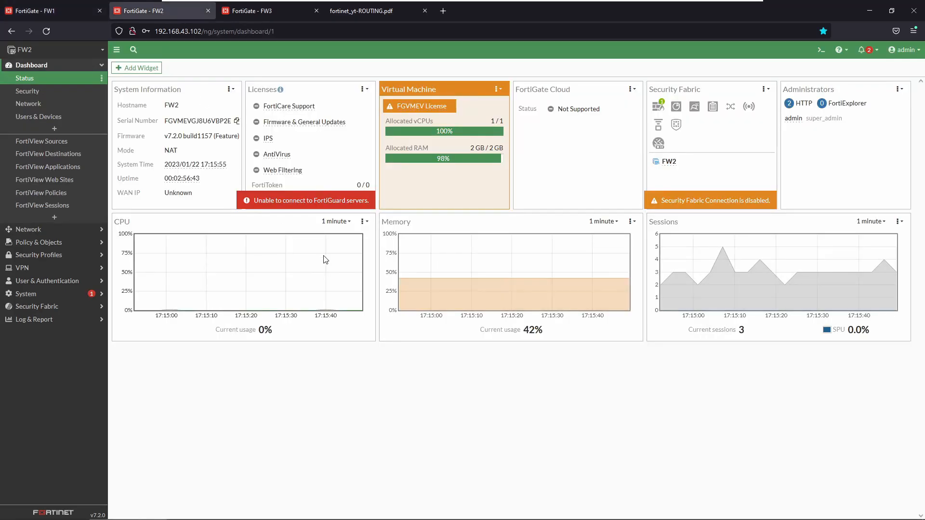
{"action": "left_click", "coordinate": [53, 234]}
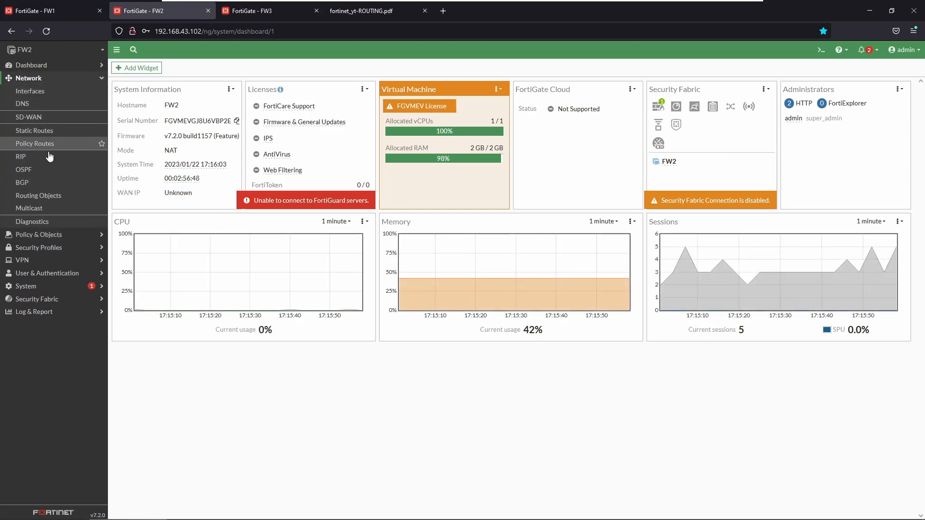
{"action": "left_click", "coordinate": [47, 170]}
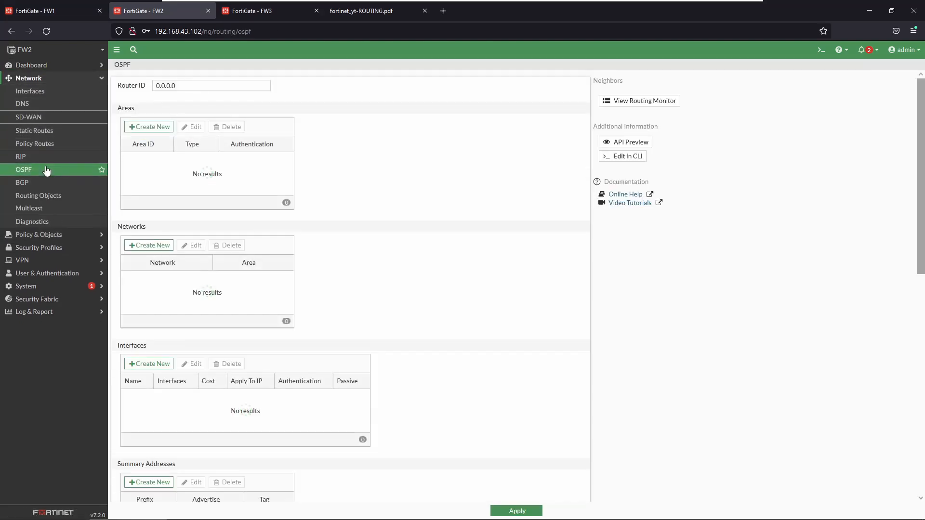
{"action": "left_click", "coordinate": [193, 86]}
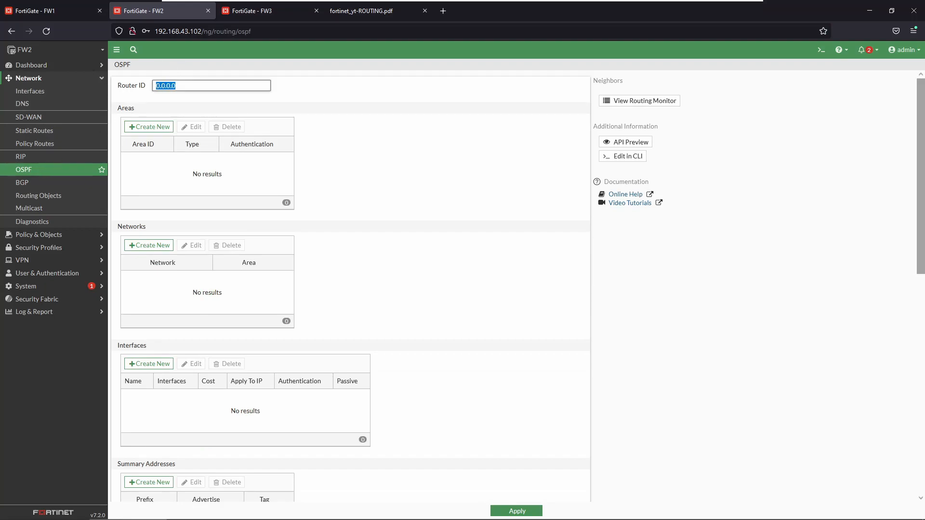
{"action": "type", "text": "192"}
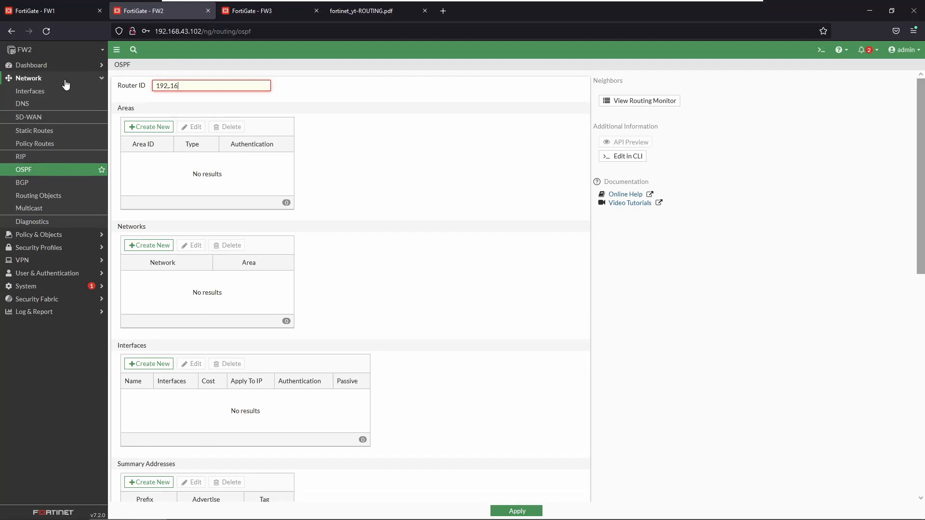
{"action": "type", "text": ".168.0.2"}
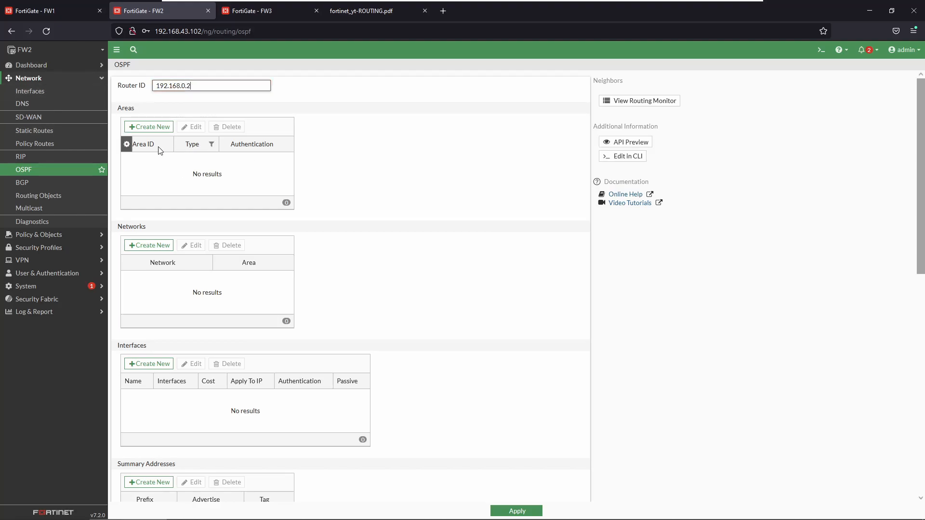
{"action": "left_click", "coordinate": [163, 126]}
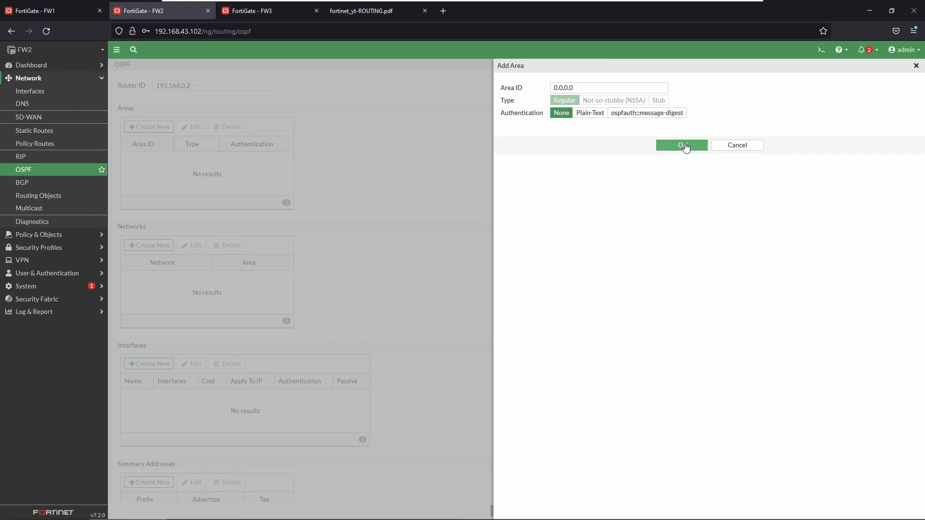
{"action": "left_click", "coordinate": [684, 144]}
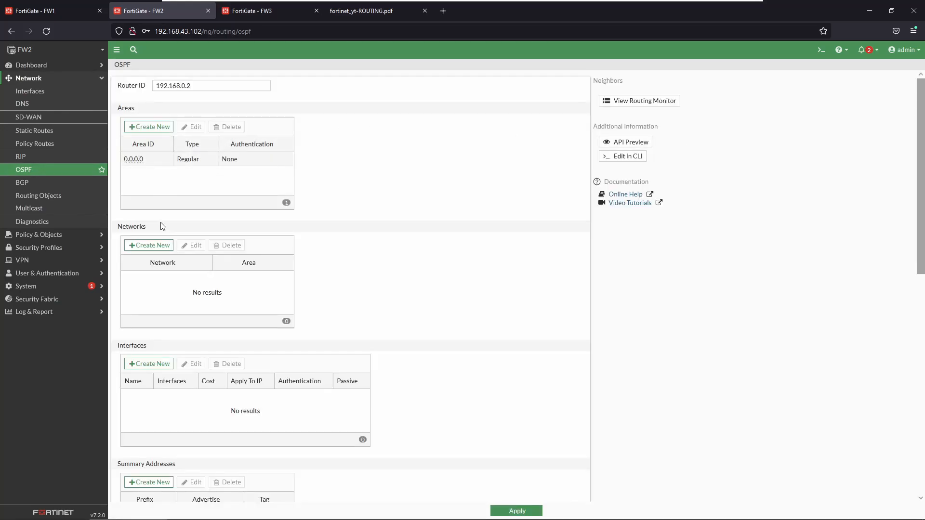
- Add the network 192.168.103.0 255.255.255.0 to OSPF area 0.0.0.0 on FW2
{"action": "left_click", "coordinate": [155, 245]}
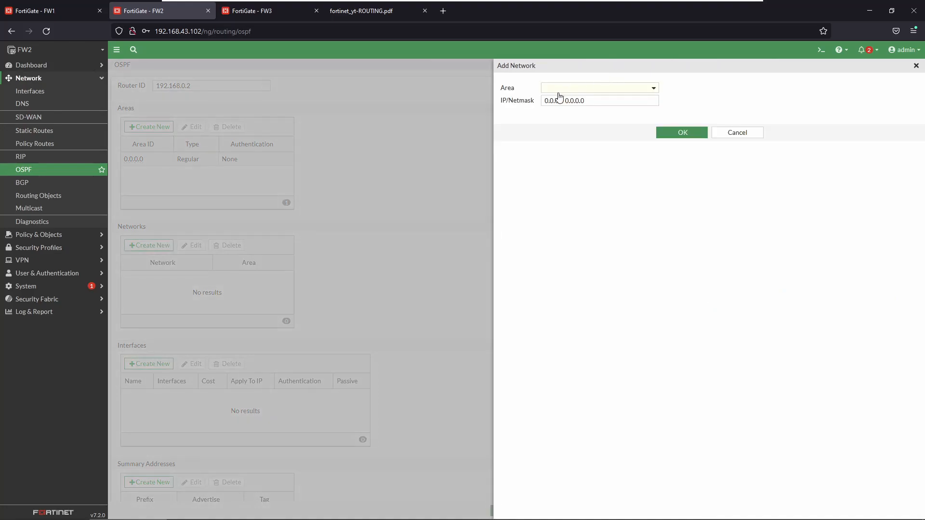
{"action": "left_click", "coordinate": [579, 88]}
{"action": "left_click", "coordinate": [560, 115]}
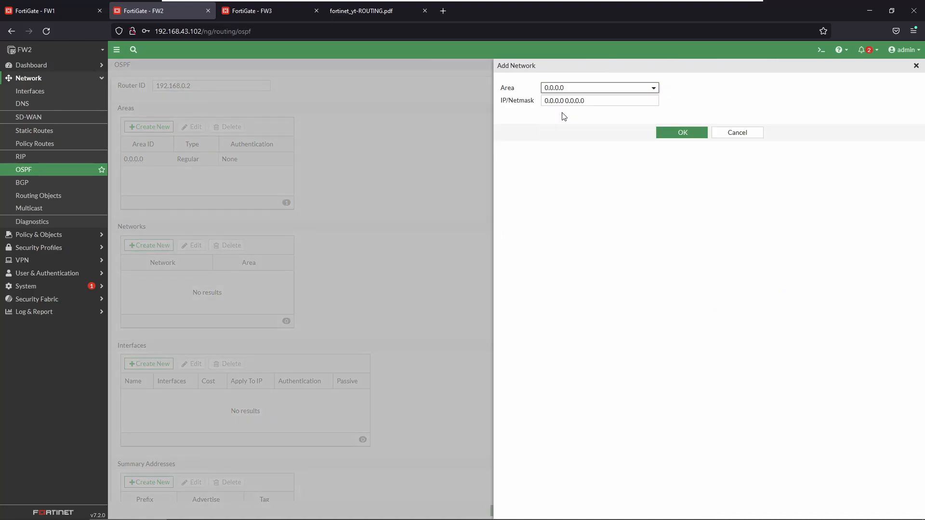
{"action": "key", "text": "Tab"}
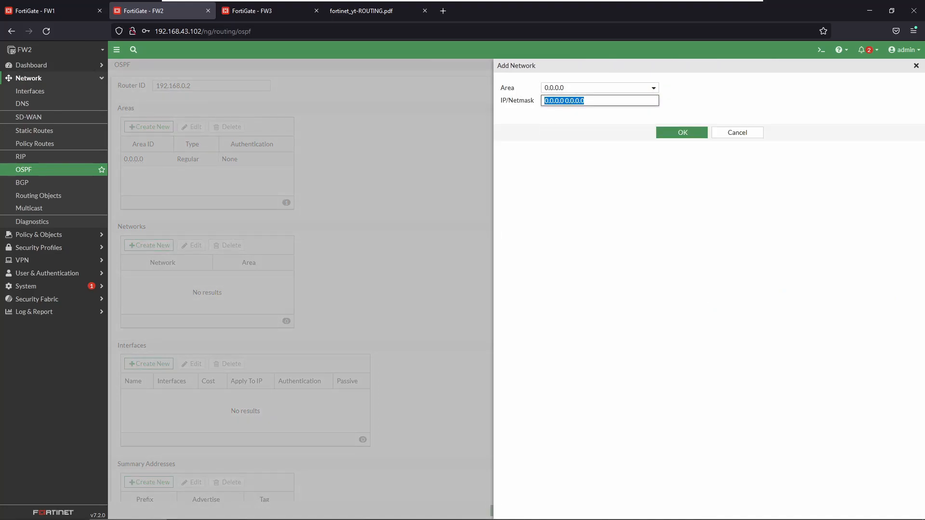
{"action": "type", "text": "192.168.103.0 255.255.255.0"}
{"action": "left_click", "coordinate": [671, 133]}
- Add the network 10.11.103.0 255.255.255.0 to OSPF area 0.0.0.0 on FW2
{"action": "left_click", "coordinate": [159, 246]}
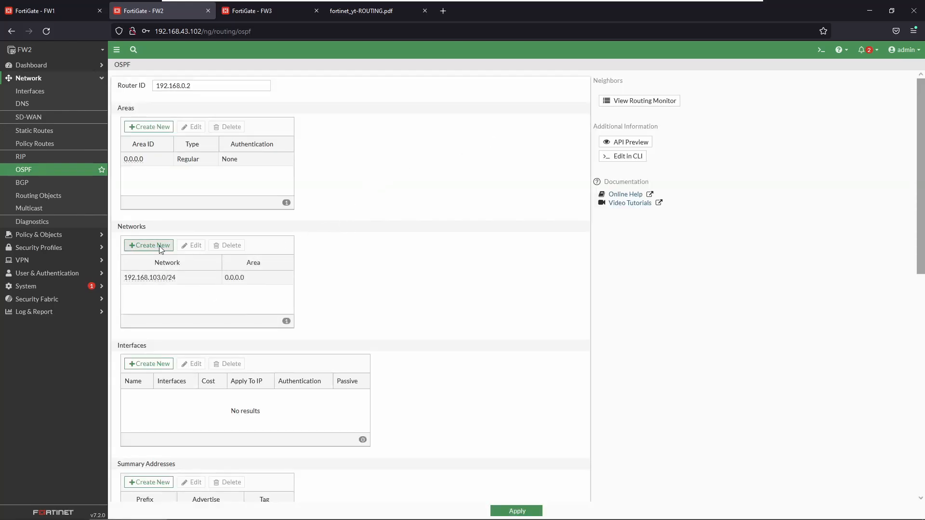
{"action": "left_click", "coordinate": [590, 88]}
{"action": "left_click", "coordinate": [572, 112]}
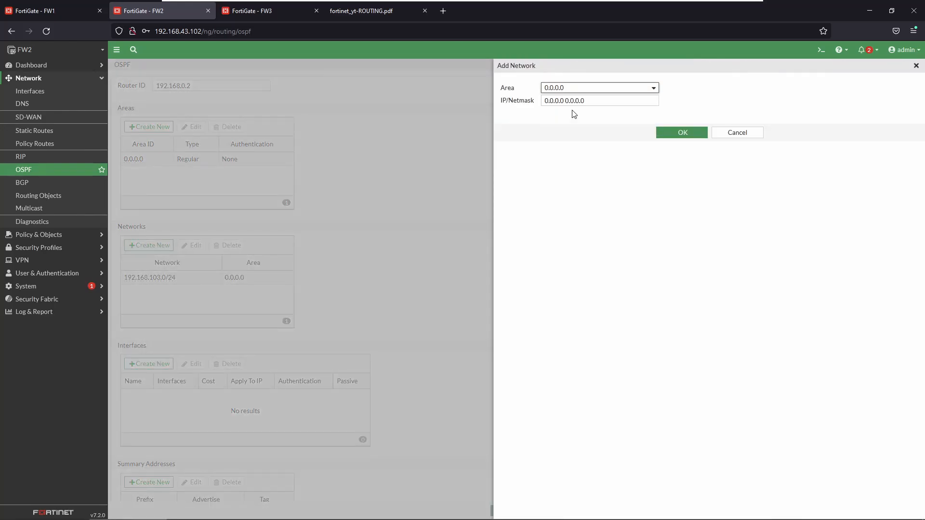
{"action": "key", "text": "Tab"}
{"action": "type", "text": "10."}
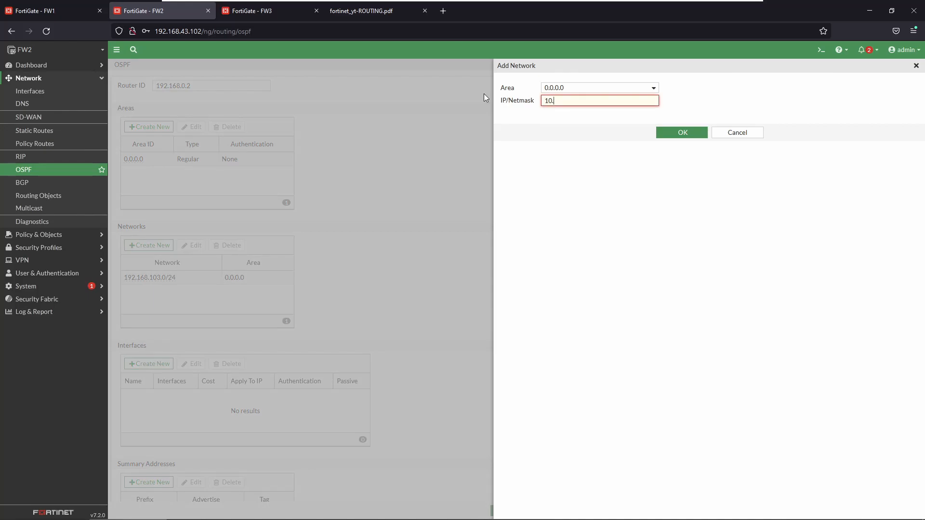
{"action": "type", "text": "11.103.0 255.255.255.0"}
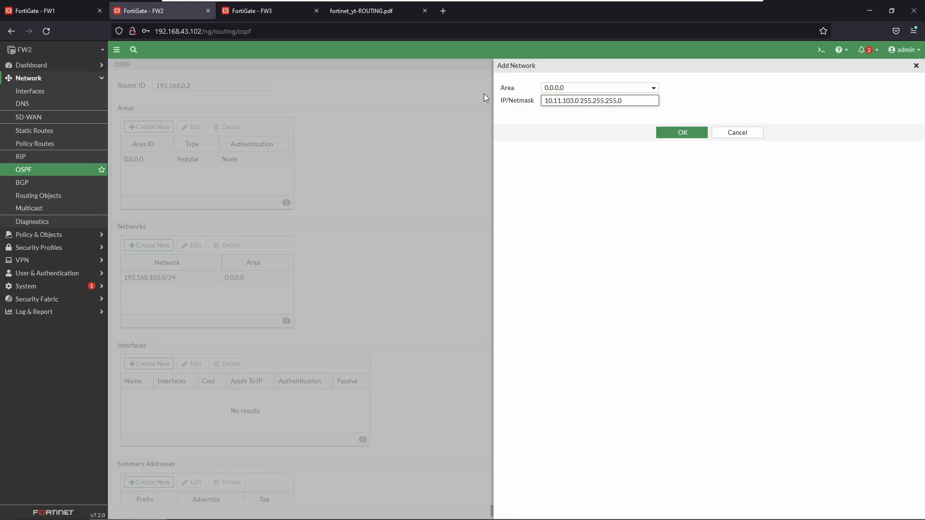
{"action": "left_click", "coordinate": [667, 139]}
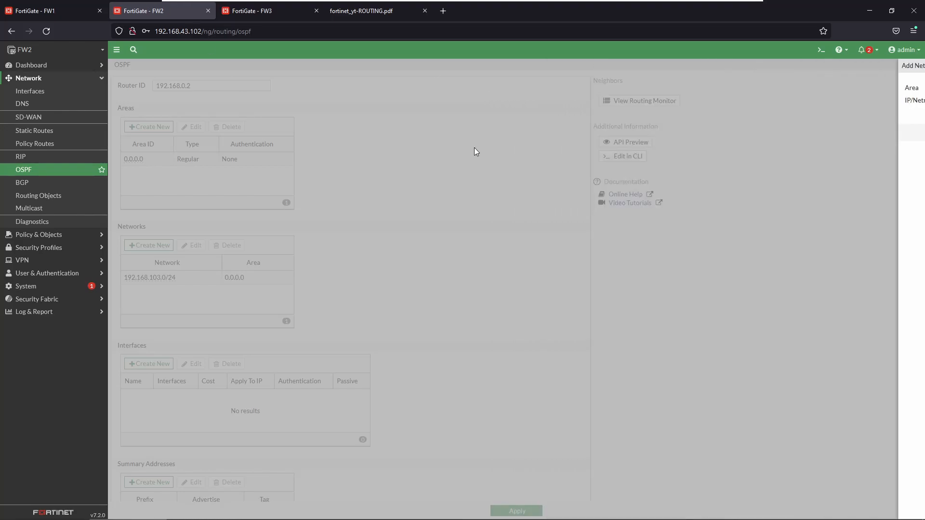
- Start a new OSPF interface entry on FW2 named PORT2 and assign it to port2, consulting the topology diagram
{"action": "scroll", "coordinate": [376, 246], "scroll_direction": "down", "scroll_amount": 2}
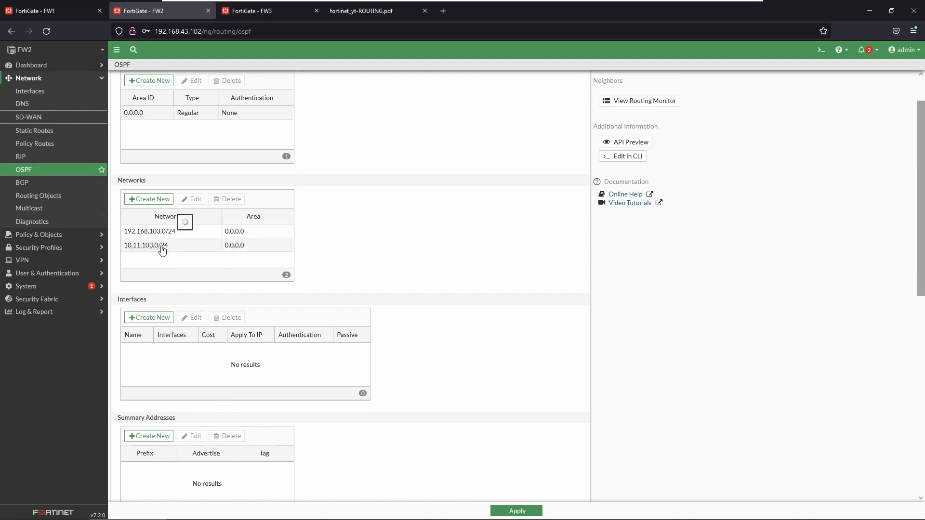
{"action": "left_click", "coordinate": [150, 317]}
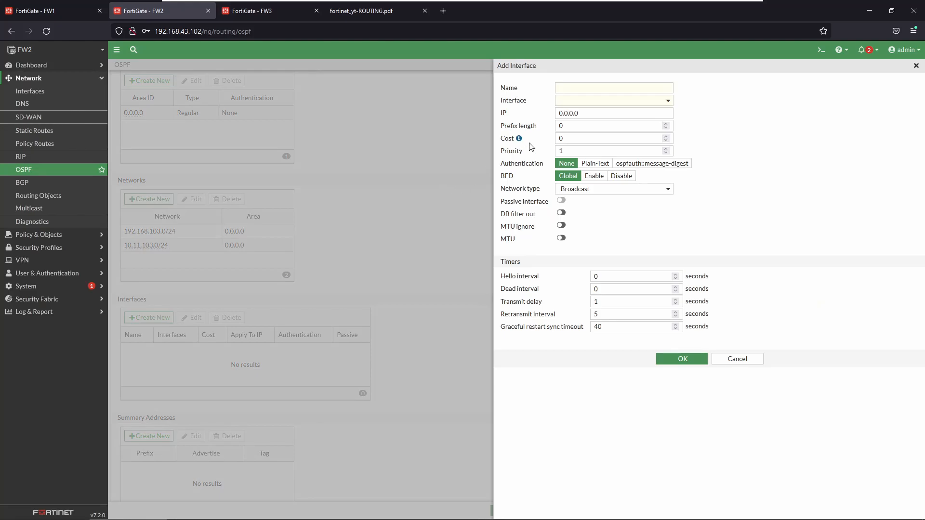
{"action": "left_click", "coordinate": [592, 88]}
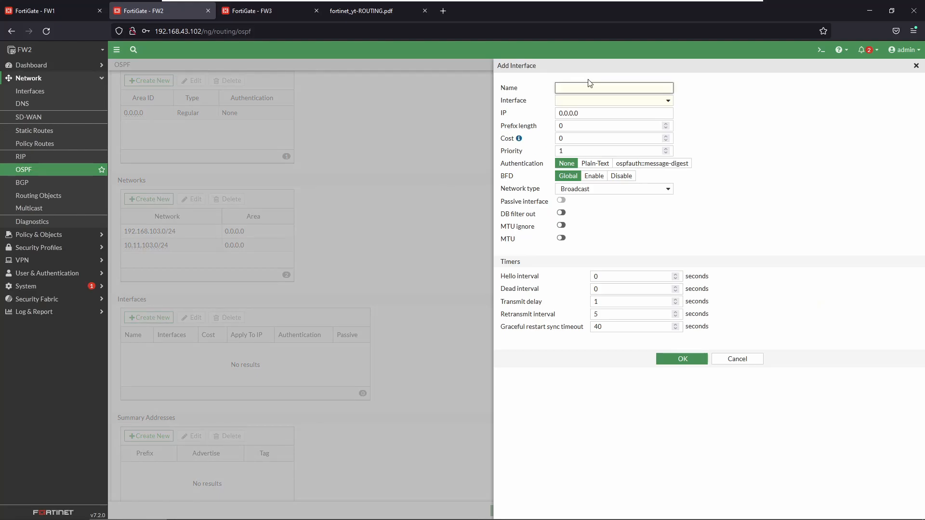
{"action": "left_click", "coordinate": [362, 12]}
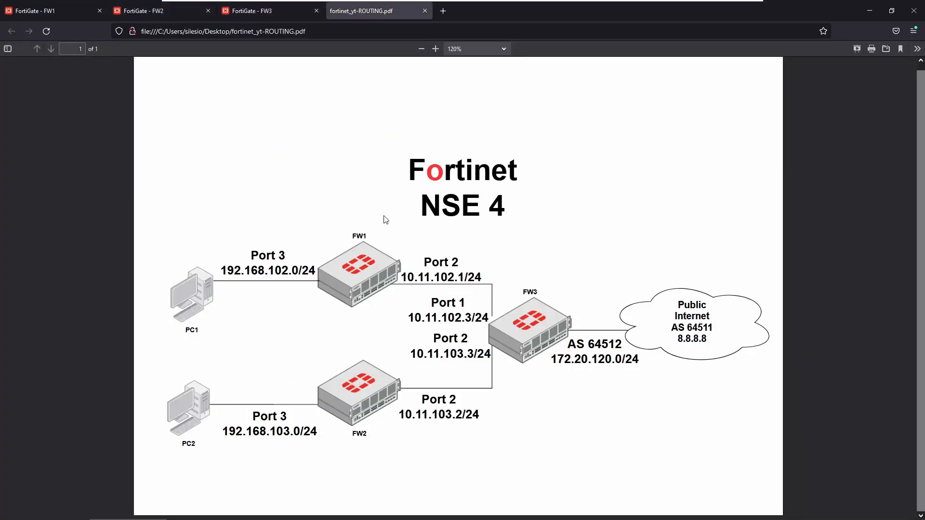
{"action": "left_click", "coordinate": [77, 14]}
{"action": "left_click", "coordinate": [181, 16]}
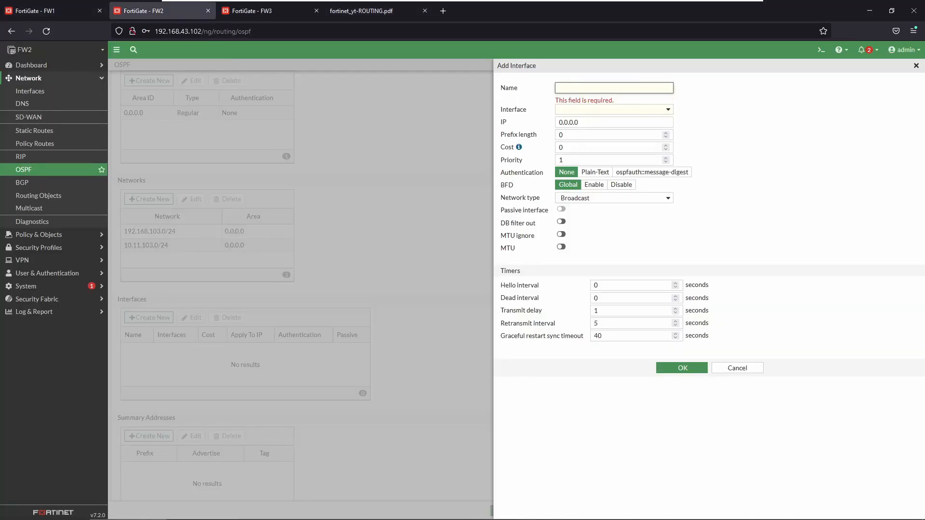
{"action": "type", "text": "PORT2"}
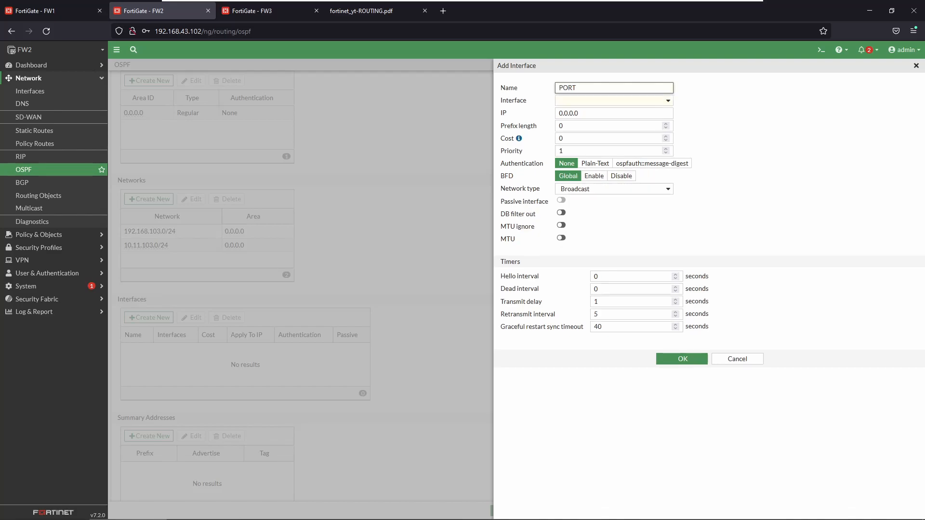
{"action": "left_click", "coordinate": [571, 102]}
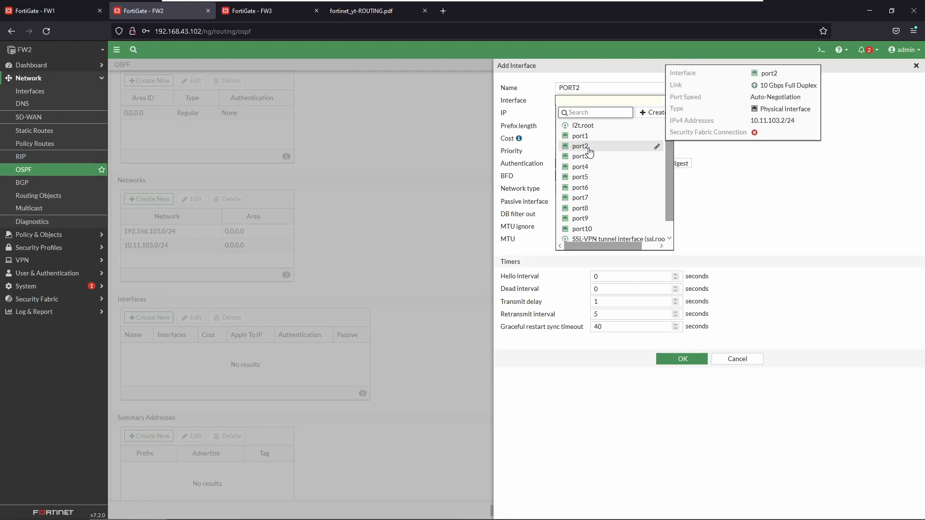
{"action": "left_click", "coordinate": [580, 147]}
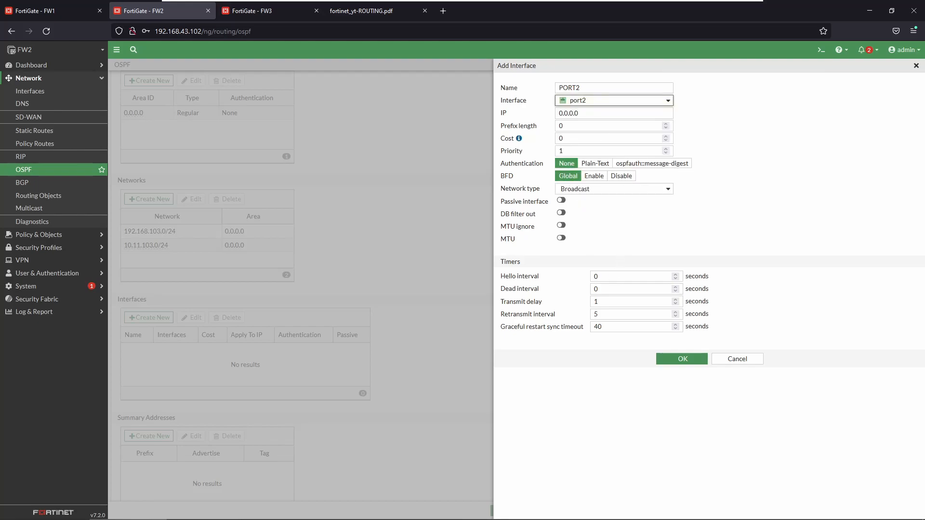
- Set PORT2's hello interval to 5 seconds and dead interval to 30 seconds, and save FW2's OSPF configuration
{"action": "left_click", "coordinate": [595, 277]}
{"action": "type", "text": "5"}
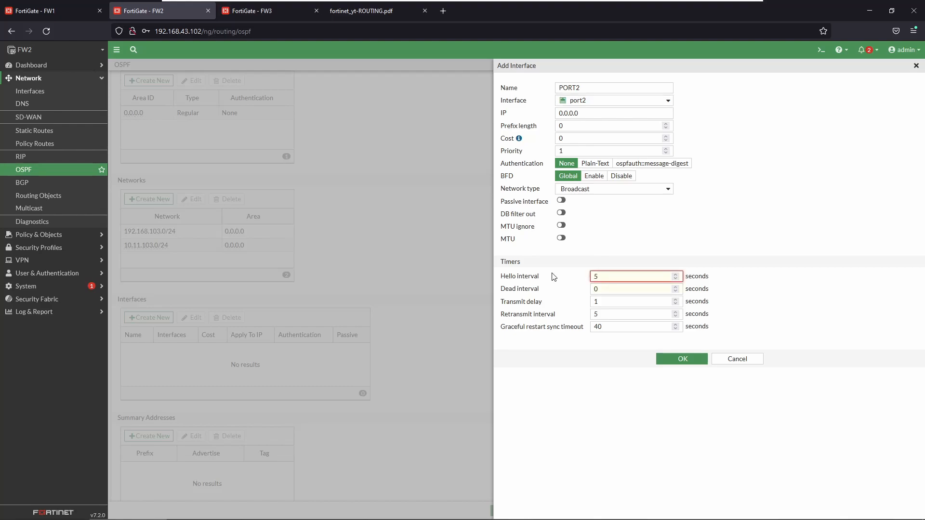
{"action": "left_click", "coordinate": [595, 289]}
{"action": "type", "text": "3"}
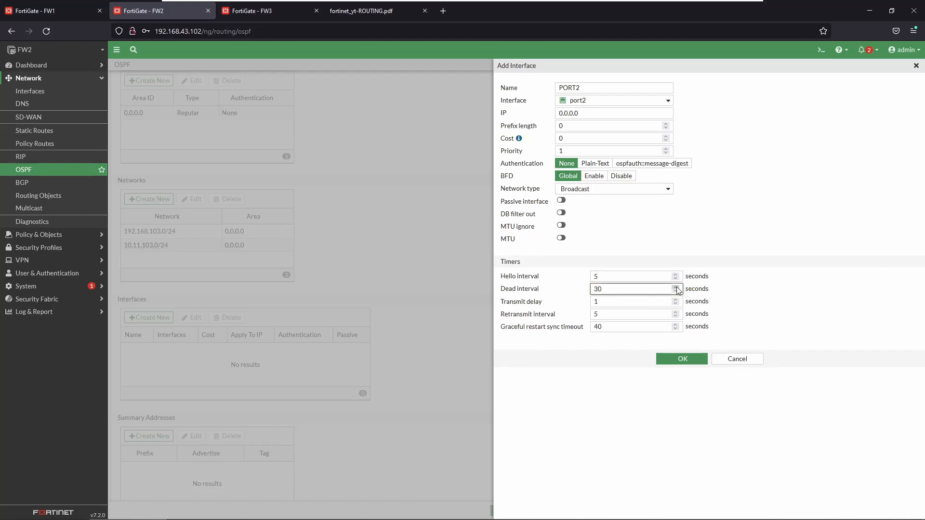
{"action": "left_click", "coordinate": [681, 360]}
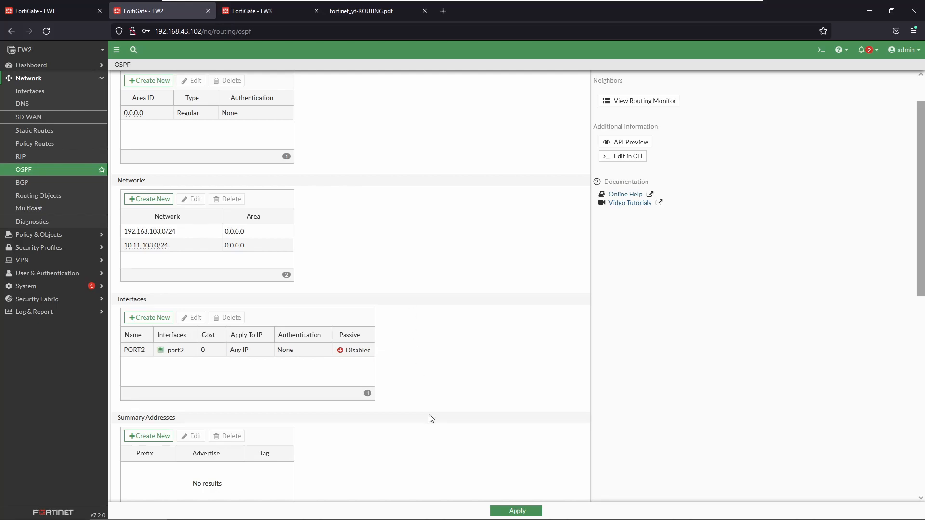
{"action": "left_click", "coordinate": [516, 512]}
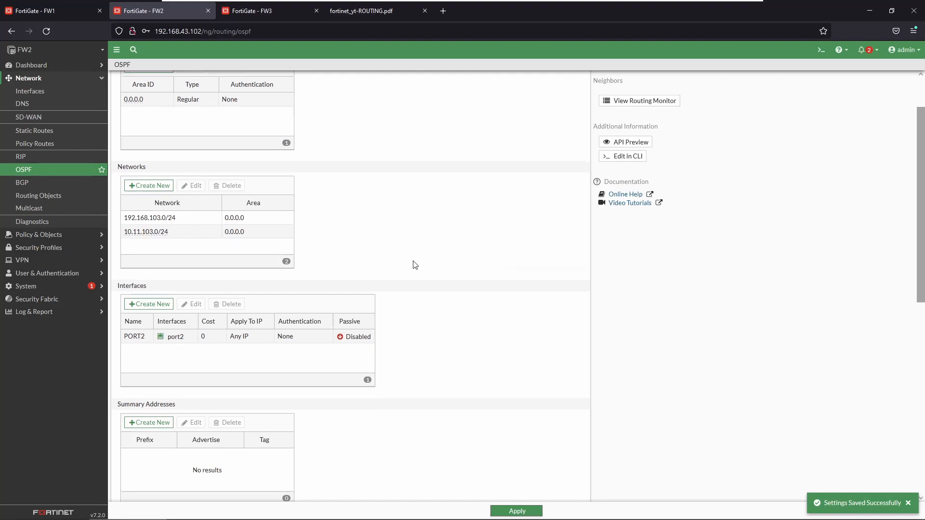
- Create a firewall policy on FW2 named PERMIT ALL with port3 as incoming interface and port2 as outgoing interface
{"action": "scroll", "coordinate": [415, 265], "scroll_direction": "down", "scroll_amount": 5}
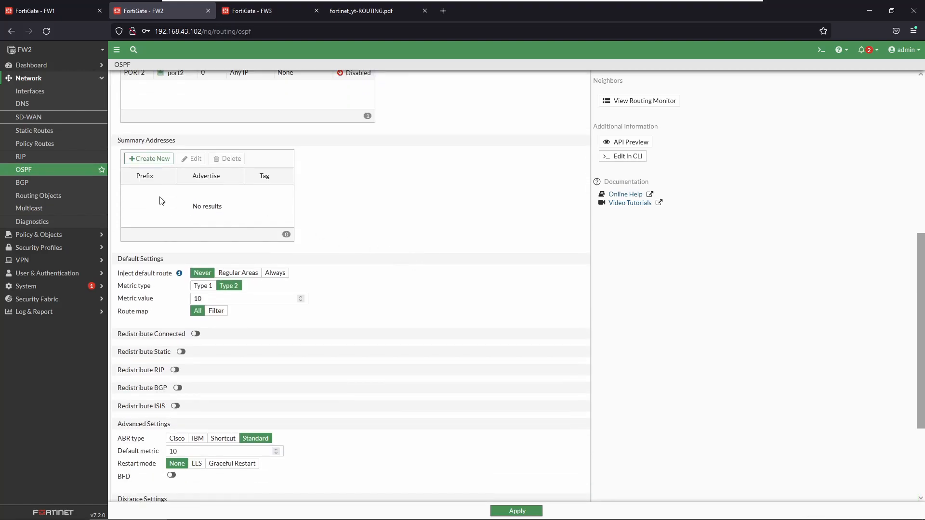
{"action": "left_click", "coordinate": [57, 236]}
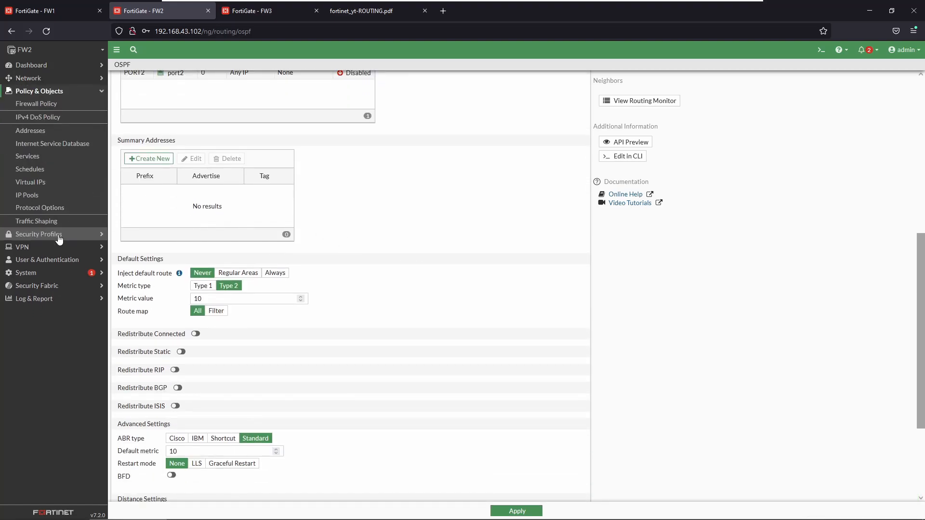
{"action": "left_click", "coordinate": [53, 107]}
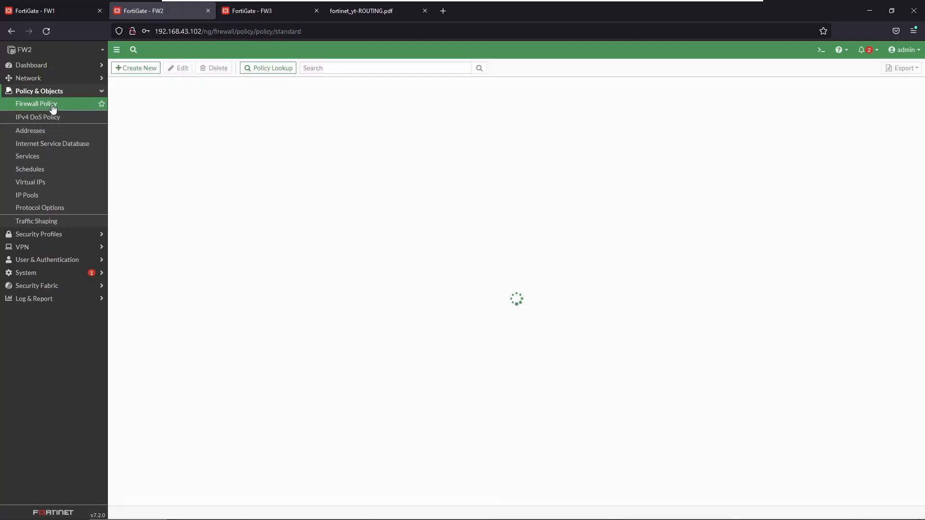
{"action": "left_click", "coordinate": [141, 69]}
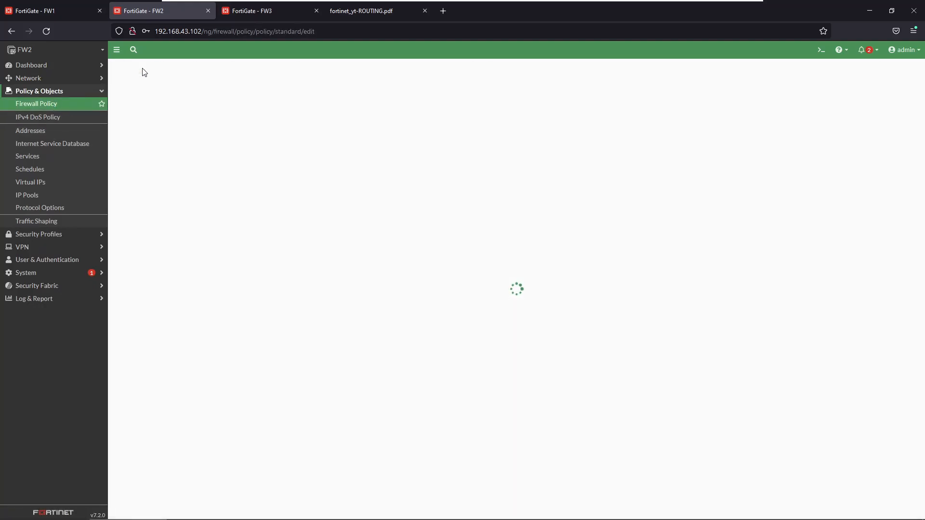
{"action": "left_click", "coordinate": [255, 92]}
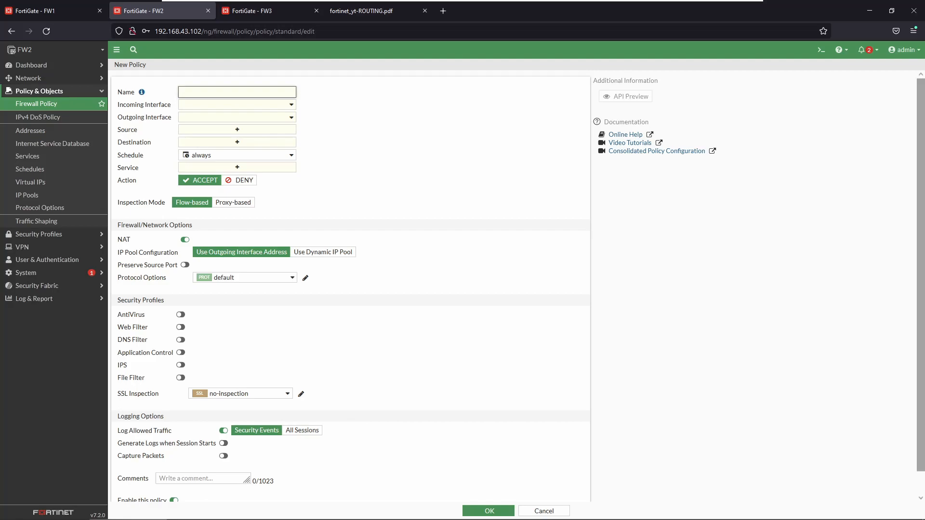
{"action": "type", "text": "PERMI"}
{"action": "left_click", "coordinate": [214, 104]}
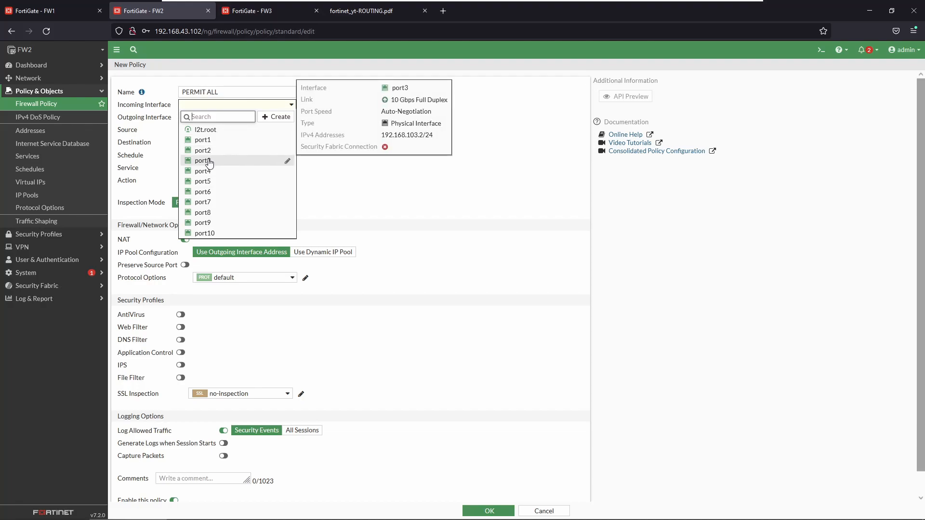
{"action": "left_click", "coordinate": [210, 161]}
{"action": "left_click", "coordinate": [204, 118]}
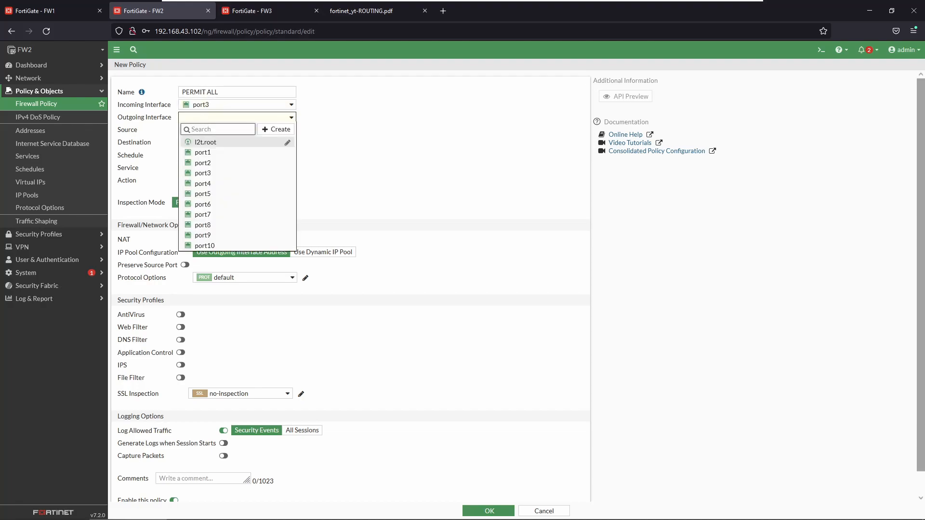
{"action": "left_click", "coordinate": [206, 164]}
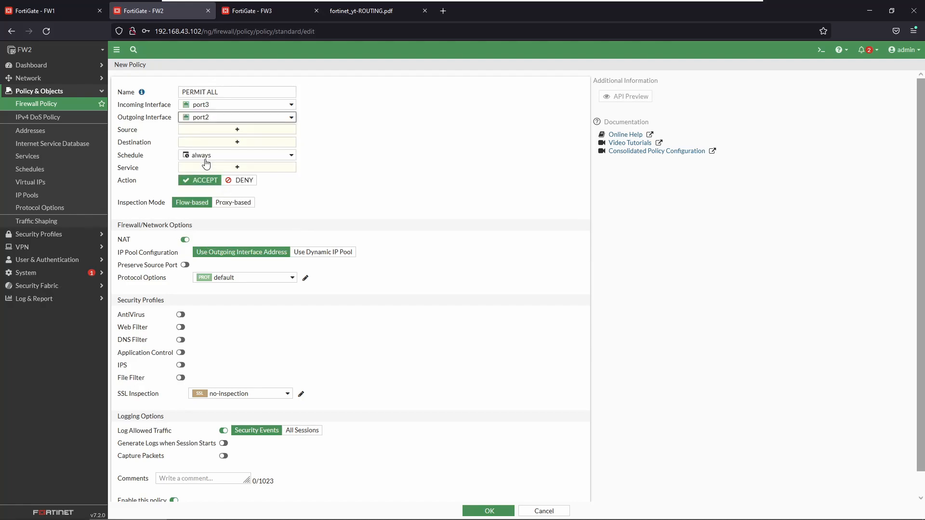
- Set the PERMIT ALL policy's source and destination to all and its service to ALL
{"action": "left_click", "coordinate": [212, 131]}
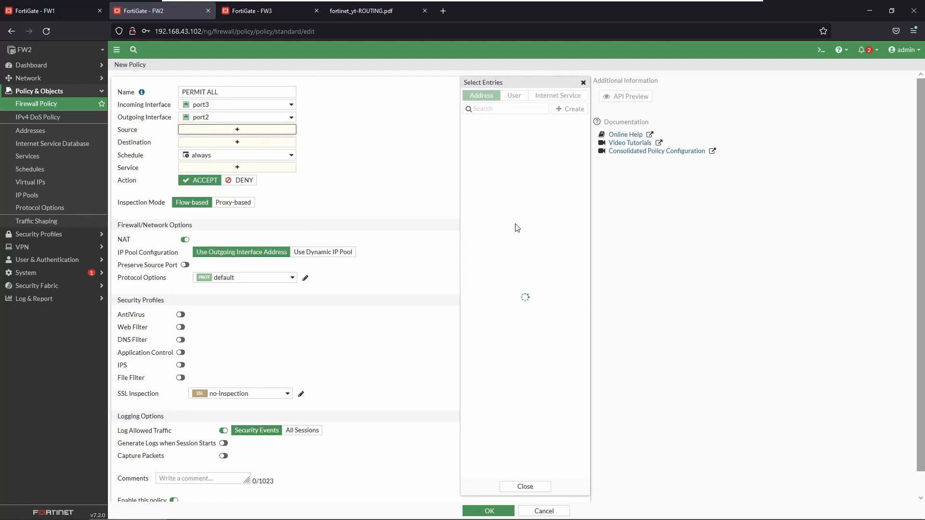
{"action": "left_click", "coordinate": [479, 134]}
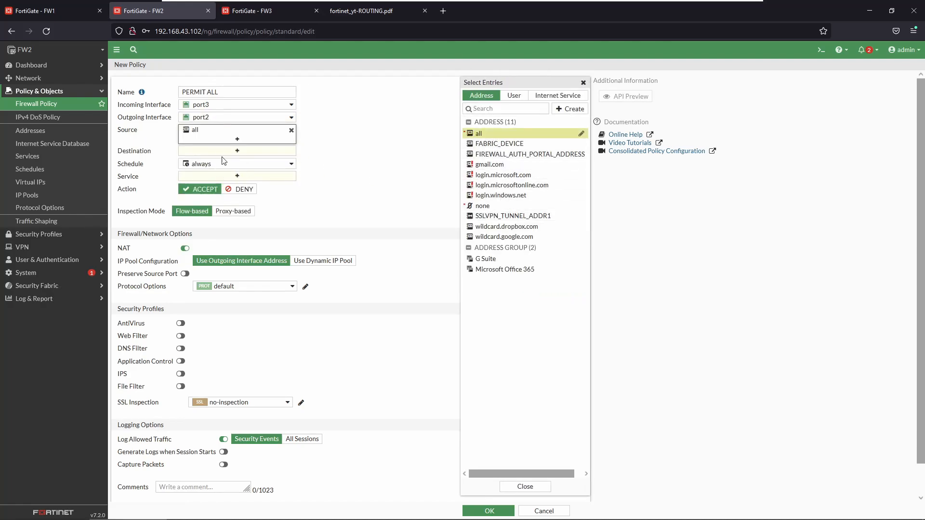
{"action": "left_click", "coordinate": [246, 150]}
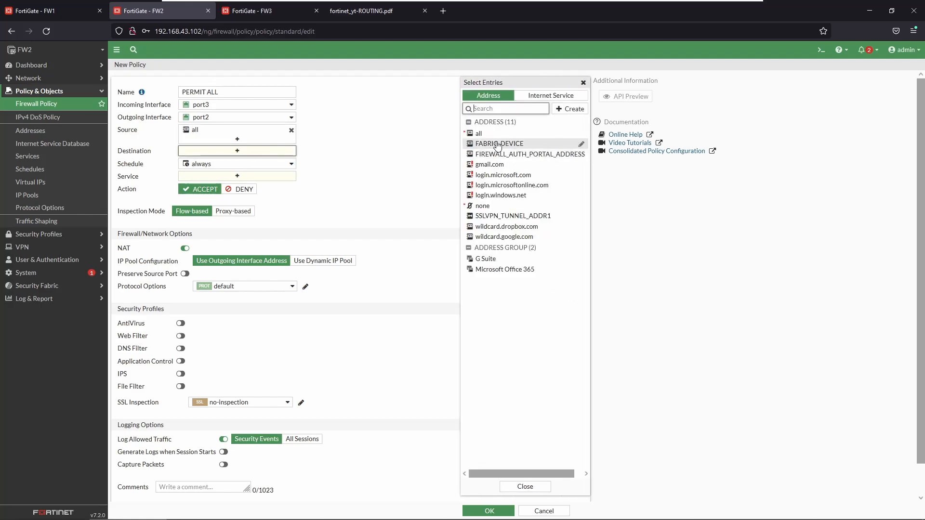
{"action": "left_click", "coordinate": [479, 133]}
{"action": "left_click", "coordinate": [240, 186]}
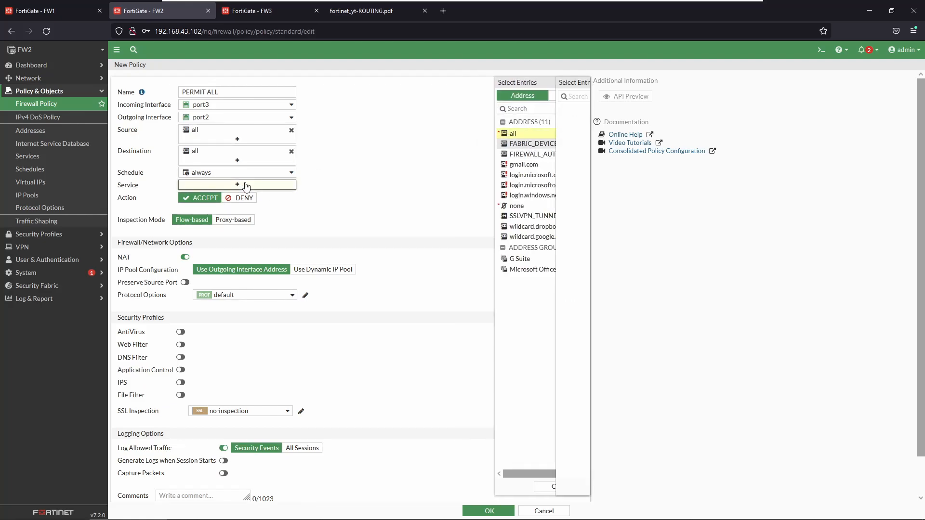
{"action": "left_click", "coordinate": [480, 132]}
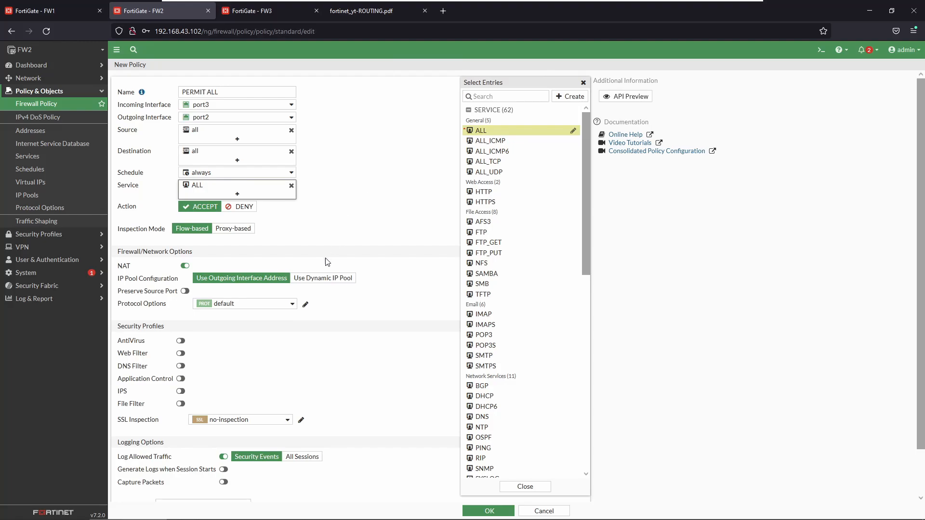
- Disable NAT on FW2's PERMIT ALL policy, save it, and return to FW2's OSPF settings
{"action": "left_click", "coordinate": [186, 266]}
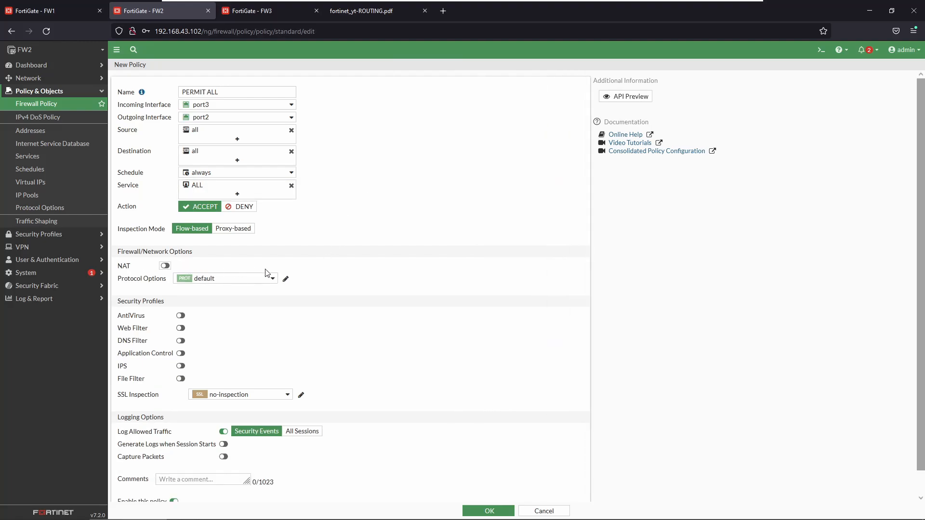
{"action": "scroll", "coordinate": [314, 283], "scroll_direction": "down", "scroll_amount": 1}
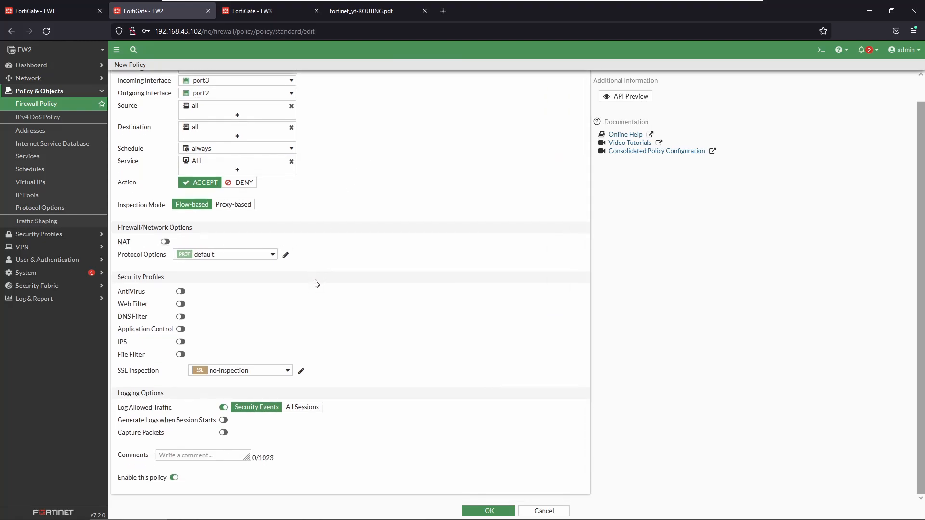
{"action": "left_click", "coordinate": [488, 511]}
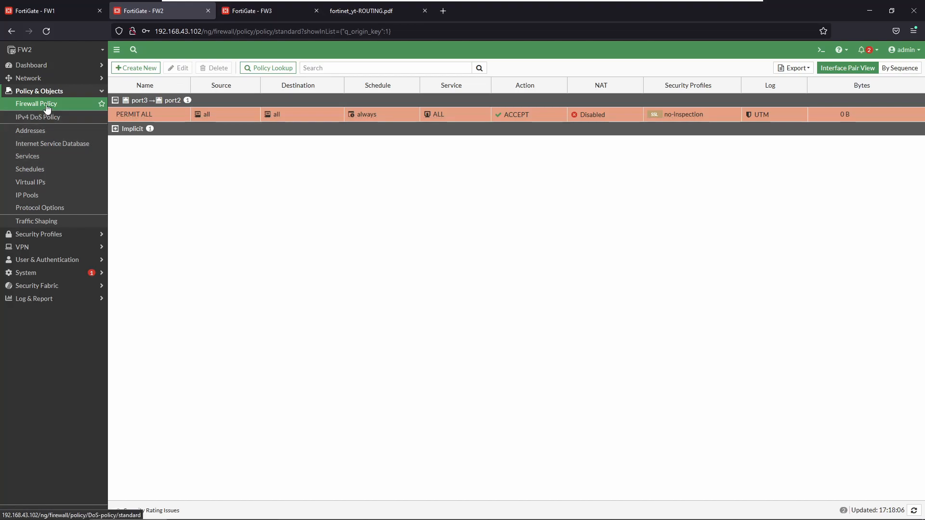
{"action": "left_click", "coordinate": [43, 79]}
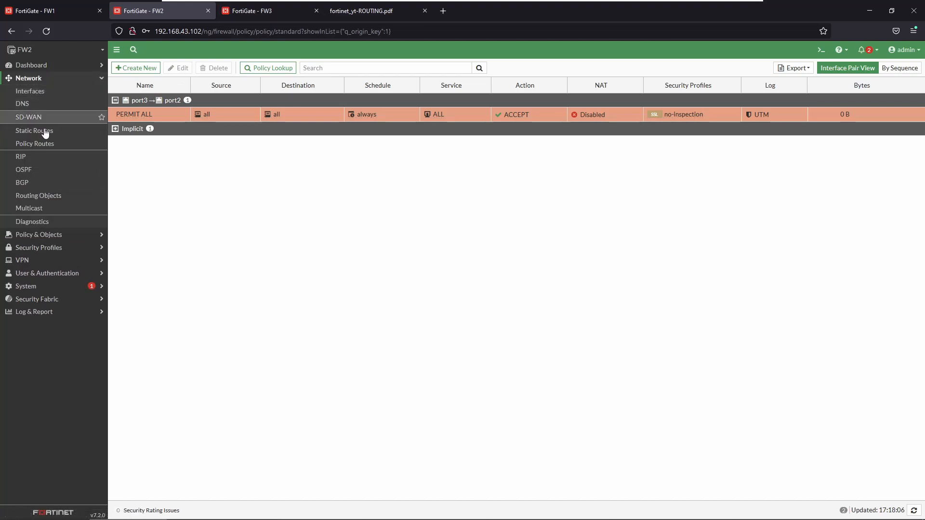
{"action": "left_click", "coordinate": [43, 169]}
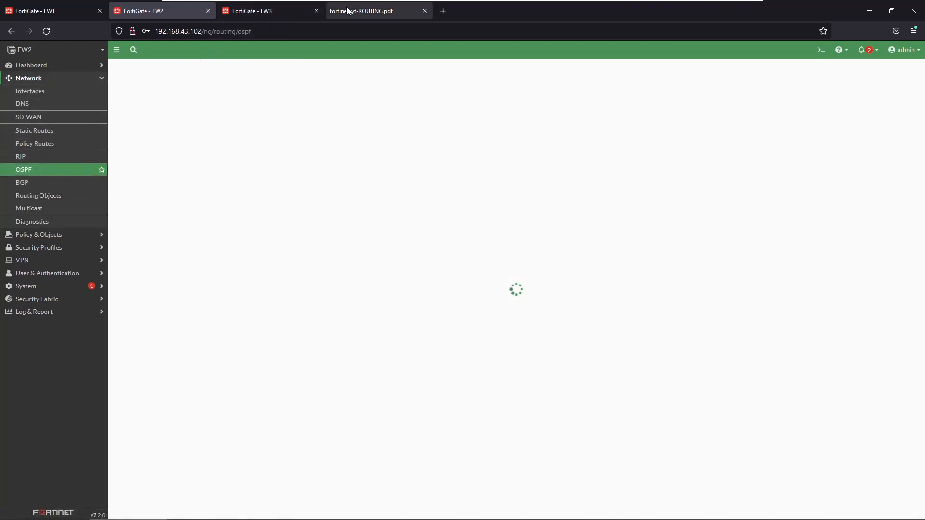
- In FW3's OSPF settings, set the router ID to 192.168.0.3 and add regular area 0.0.0.0 with no authentication
{"action": "left_click", "coordinate": [342, 15]}
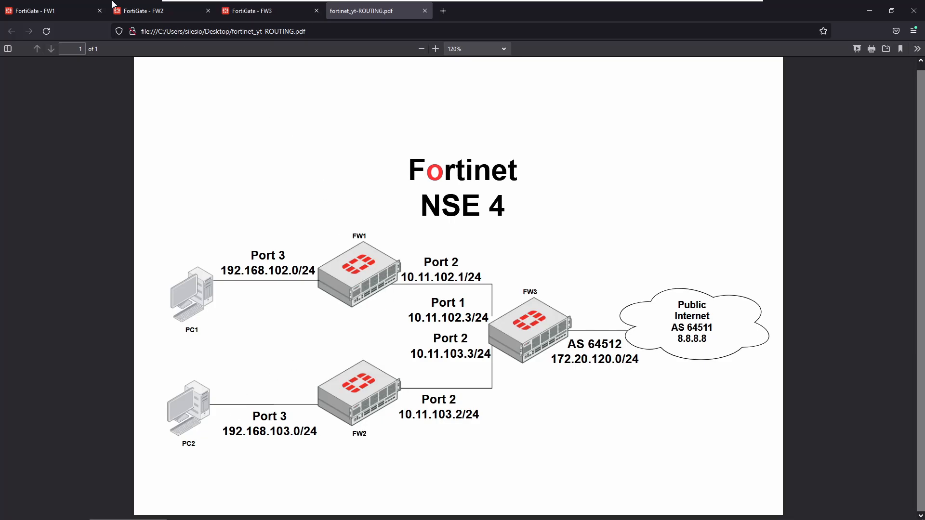
{"action": "left_click", "coordinate": [255, 11]}
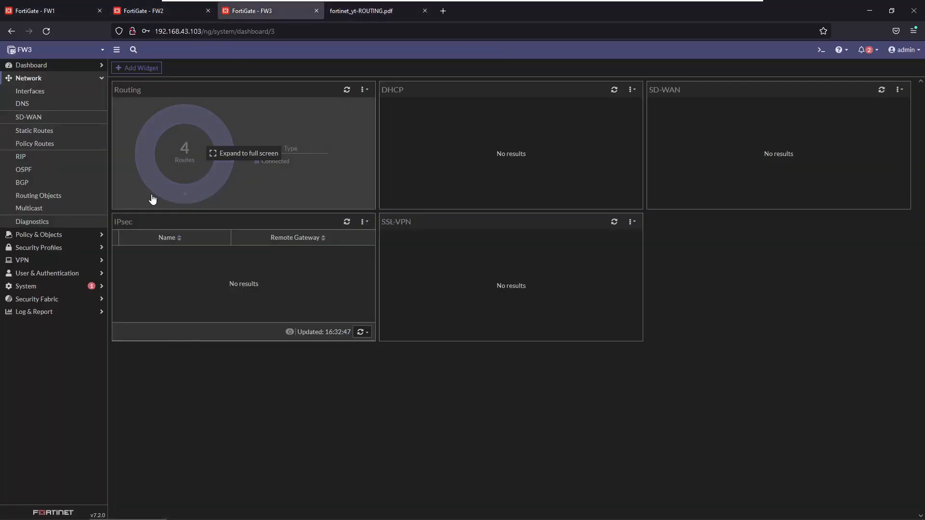
{"action": "left_click", "coordinate": [43, 174]}
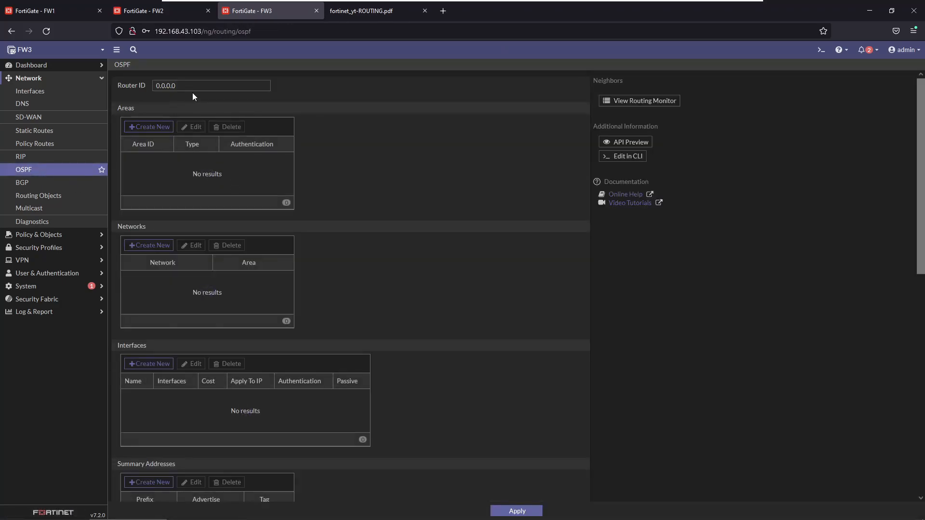
{"action": "left_click", "coordinate": [193, 85]}
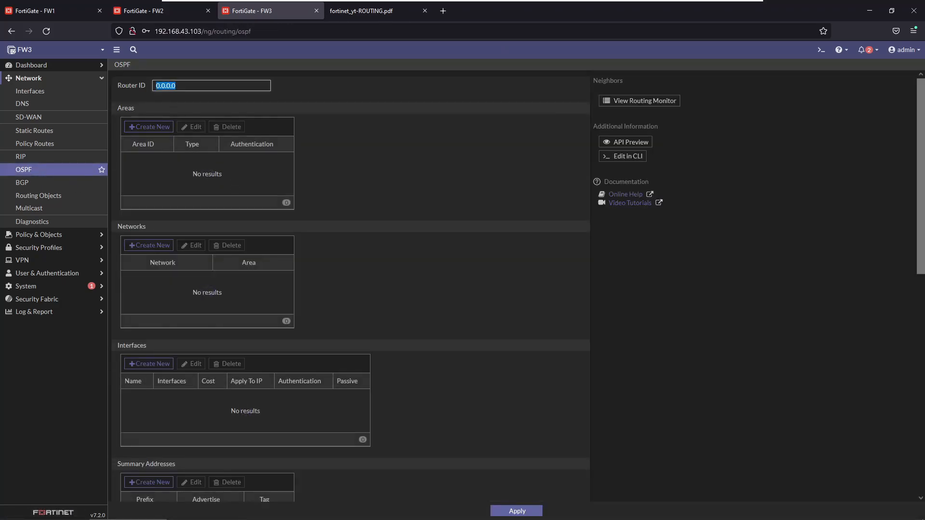
{"action": "type", "text": "10"}
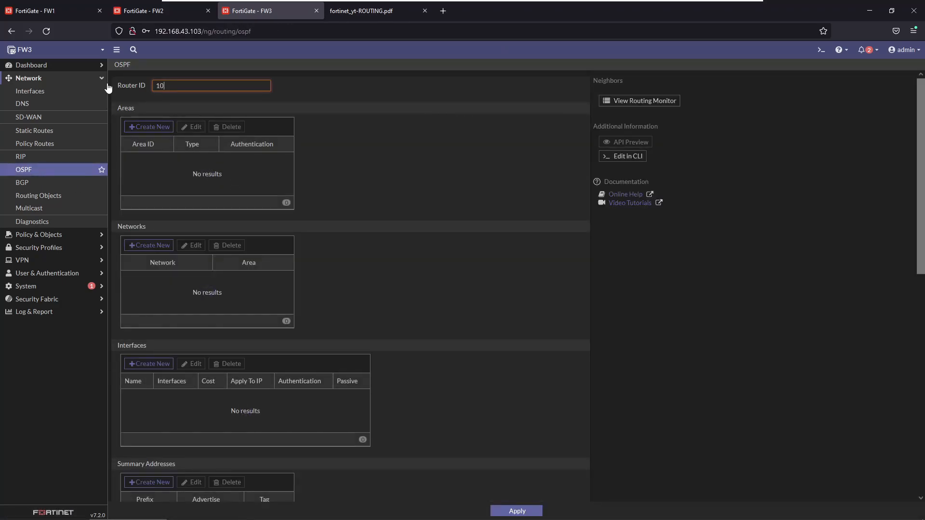
{"action": "type", "text": "2.168.0.3"}
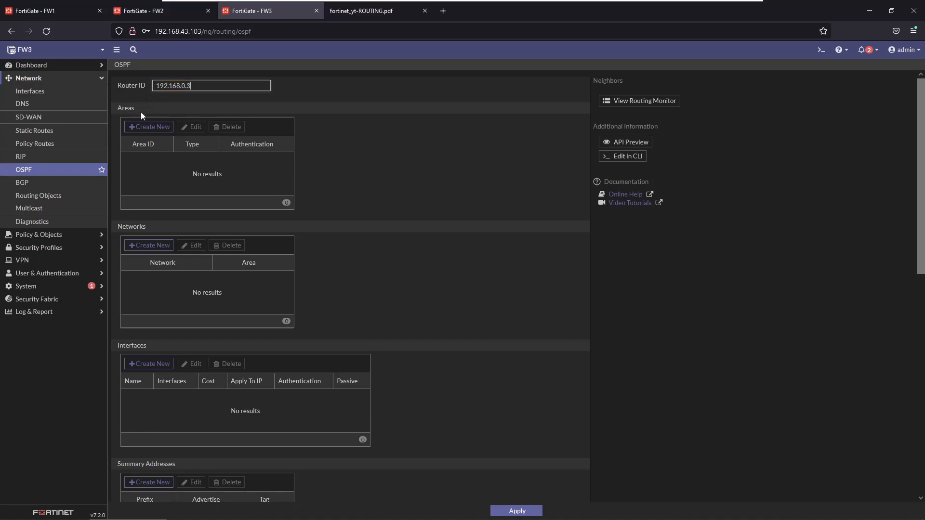
{"action": "left_click", "coordinate": [138, 126]}
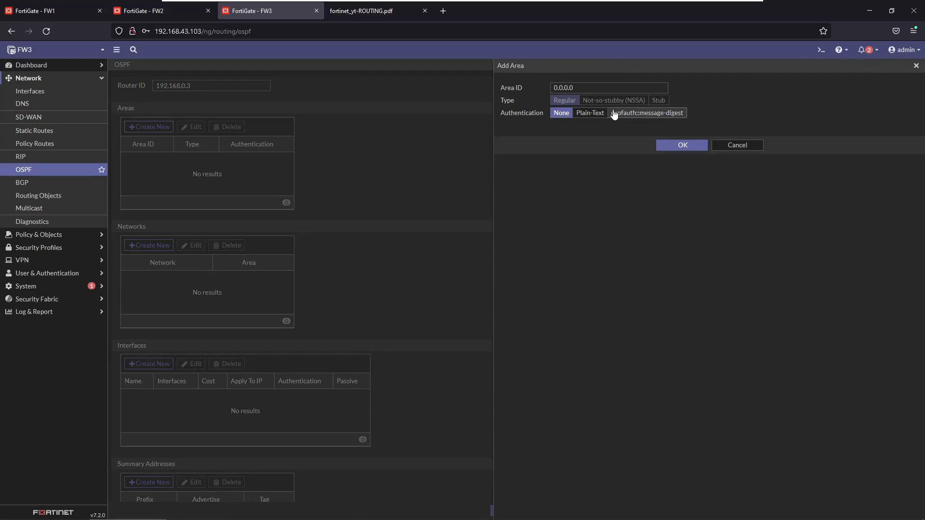
{"action": "left_click", "coordinate": [676, 145]}
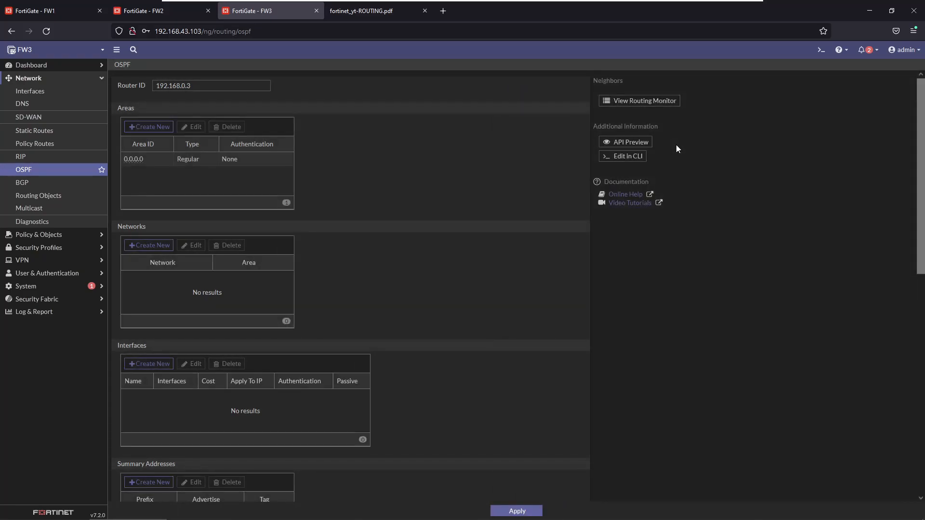
- Add the OSPF network 10.11.102.0 255.255.255.0 to area 0.0.0.0 on FW3
{"action": "left_click", "coordinate": [148, 247]}
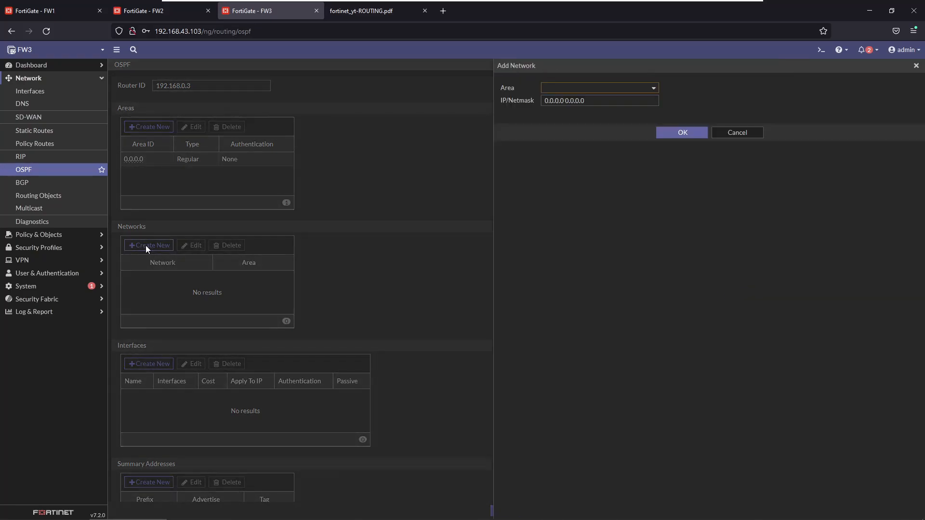
{"action": "left_click", "coordinate": [572, 89]}
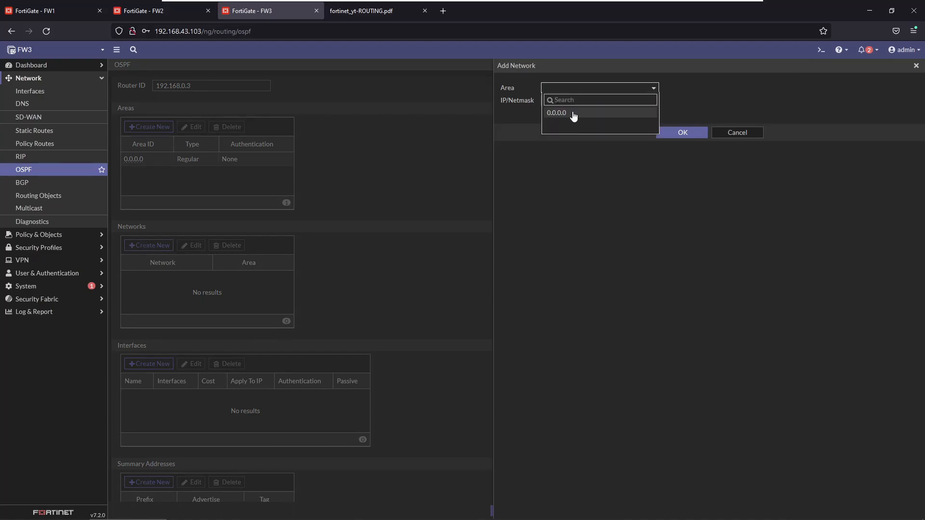
{"action": "left_click", "coordinate": [574, 114]}
{"action": "key", "text": "Tab"}
{"action": "type", "text": "10.11.10"}
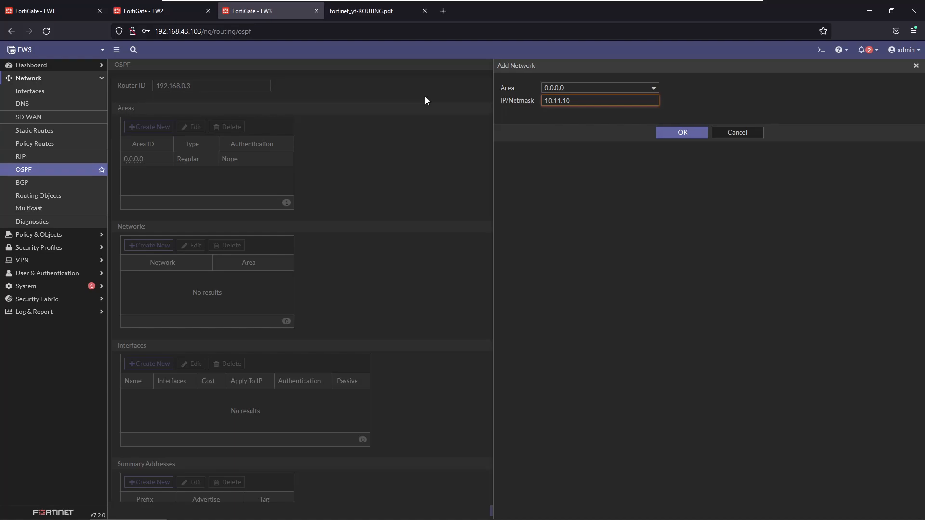
{"action": "type", "text": "2.0 255.255.255.0"}
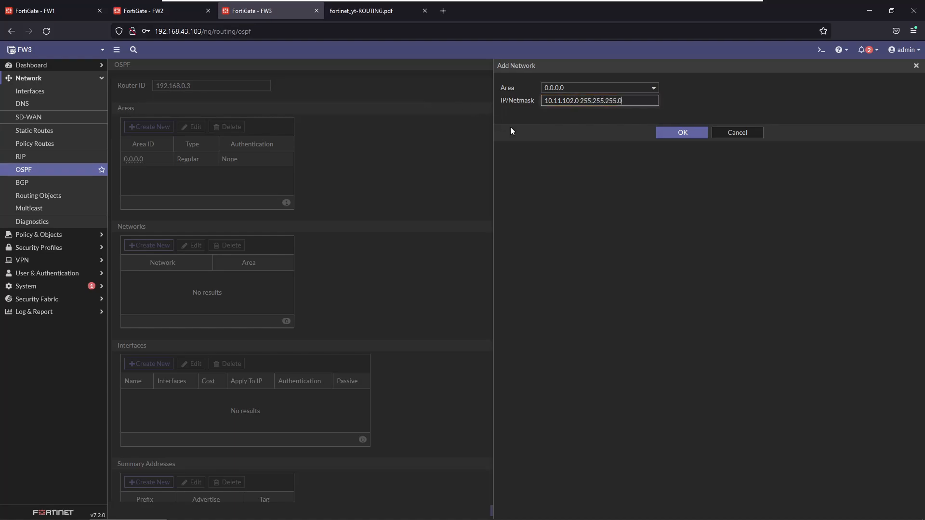
{"action": "left_click", "coordinate": [661, 132]}
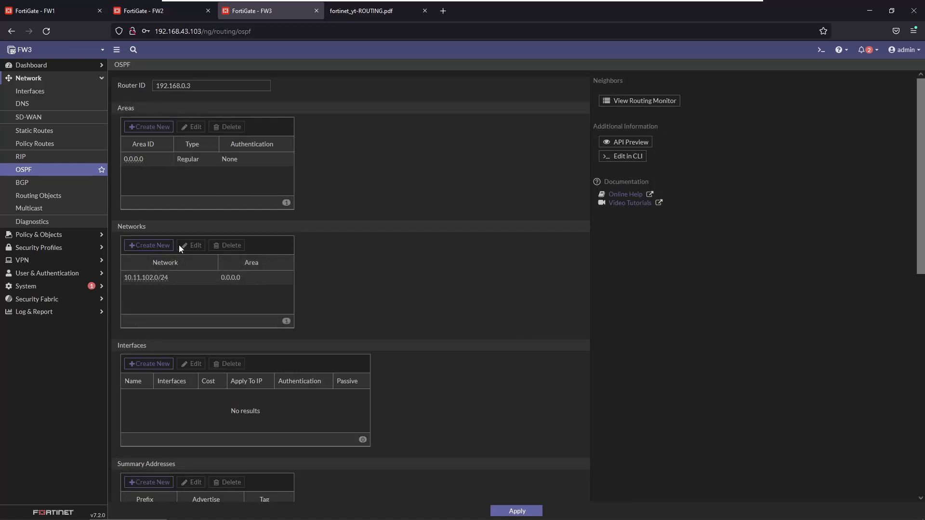
- Add a second OSPF network, 10.11.103.0/24, to area 0.0.0.0 on FW3
{"action": "left_click", "coordinate": [151, 245]}
{"action": "left_click", "coordinate": [592, 89]}
{"action": "left_click", "coordinate": [573, 110]}
{"action": "type", "text": "1"}
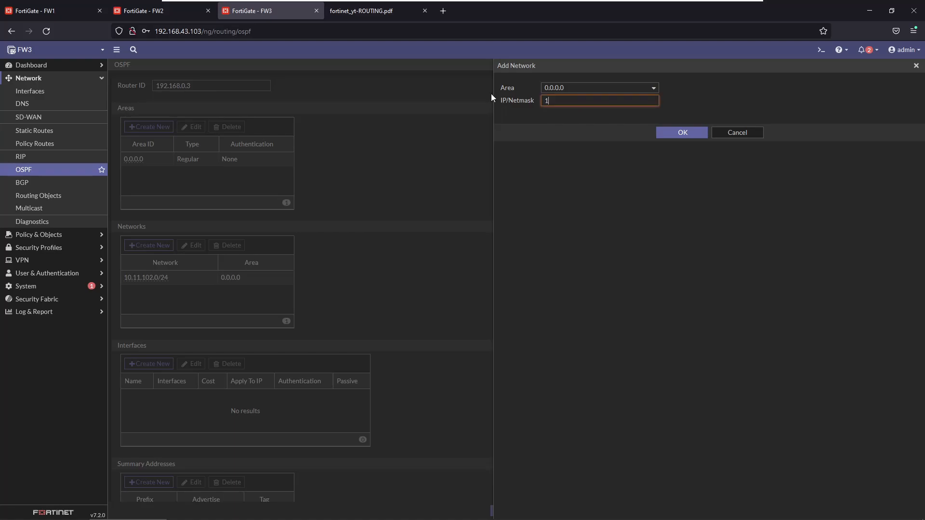
{"action": "type", "text": "0.11.103.0"}
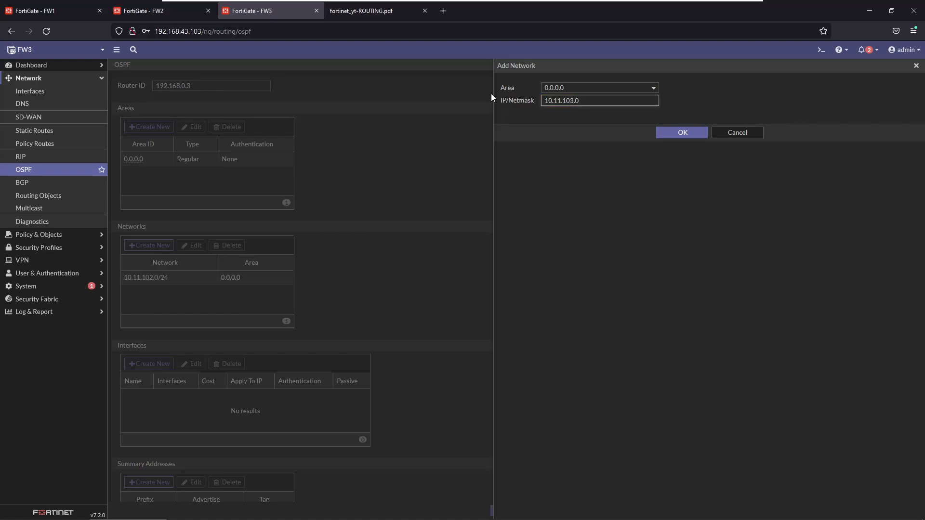
{"action": "type", "text": "/24"}
{"action": "left_click", "coordinate": [687, 131]}
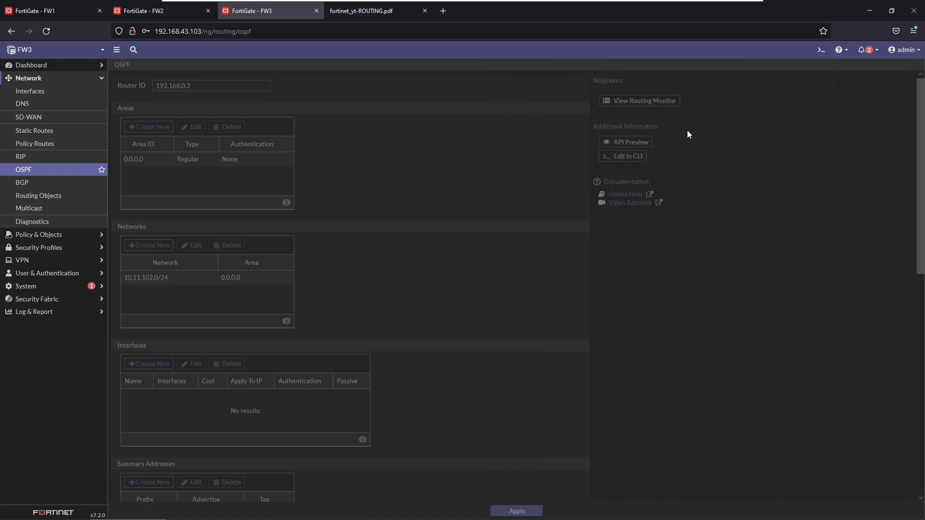
- Create an OSPF interface entry on FW3 named PORT1 and assign port1 to it, checking the network diagram for the port
{"action": "scroll", "coordinate": [255, 304], "scroll_direction": "down", "scroll_amount": 2}
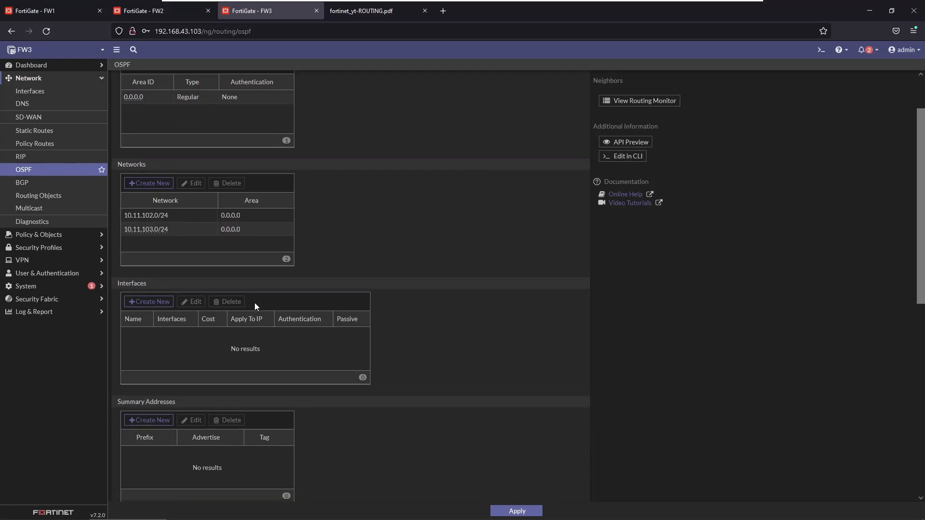
{"action": "left_click", "coordinate": [142, 272]}
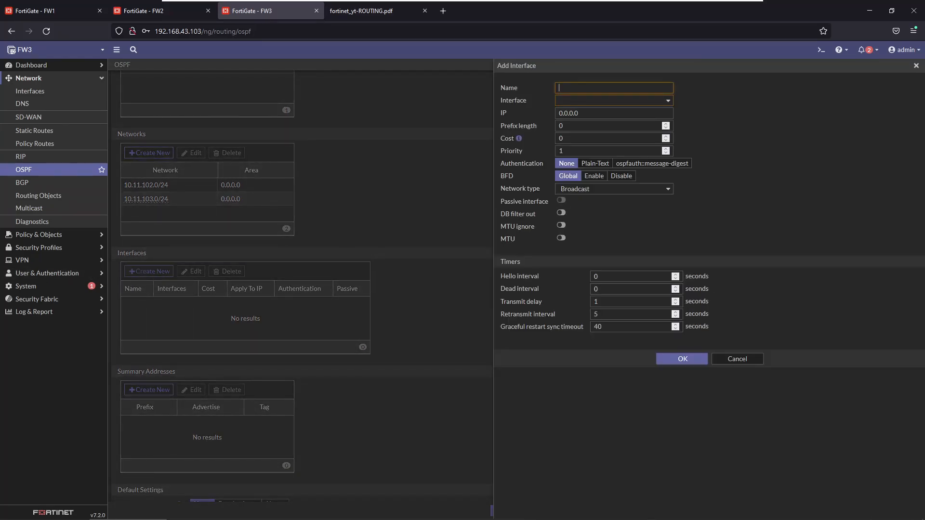
{"action": "left_click", "coordinate": [343, 13]}
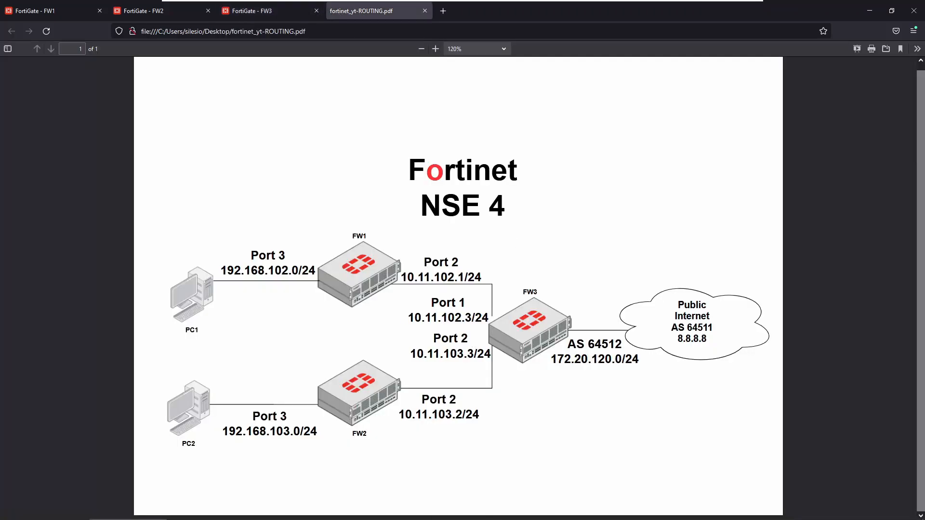
{"action": "left_click", "coordinate": [262, 18]}
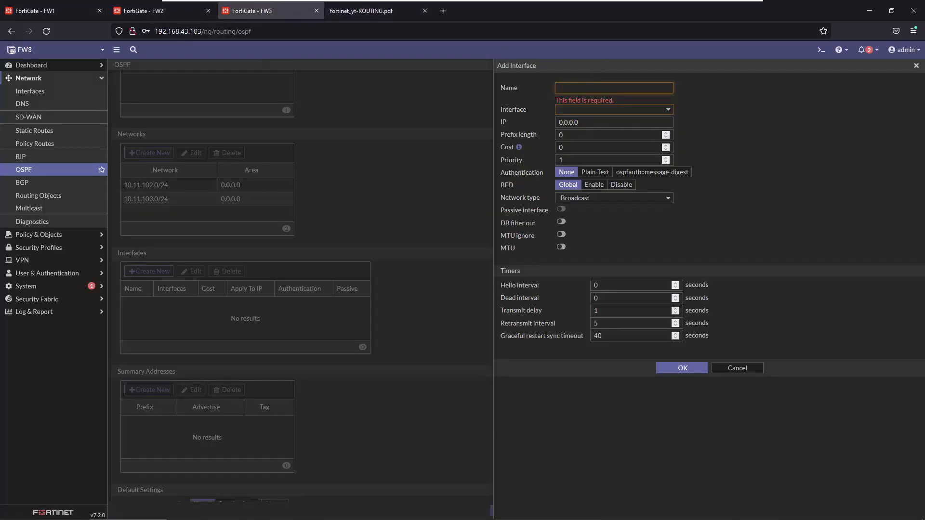
{"action": "type", "text": "PORT1"}
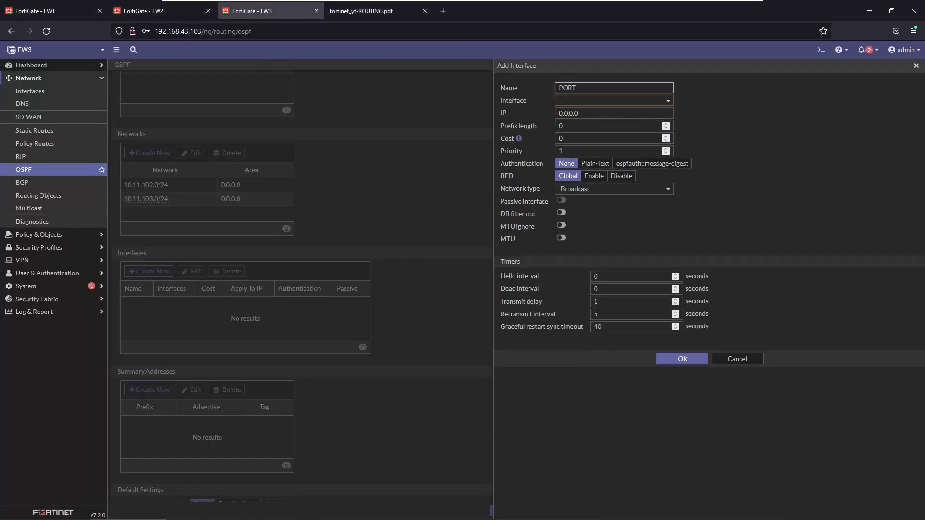
{"action": "key", "text": "Tab"}
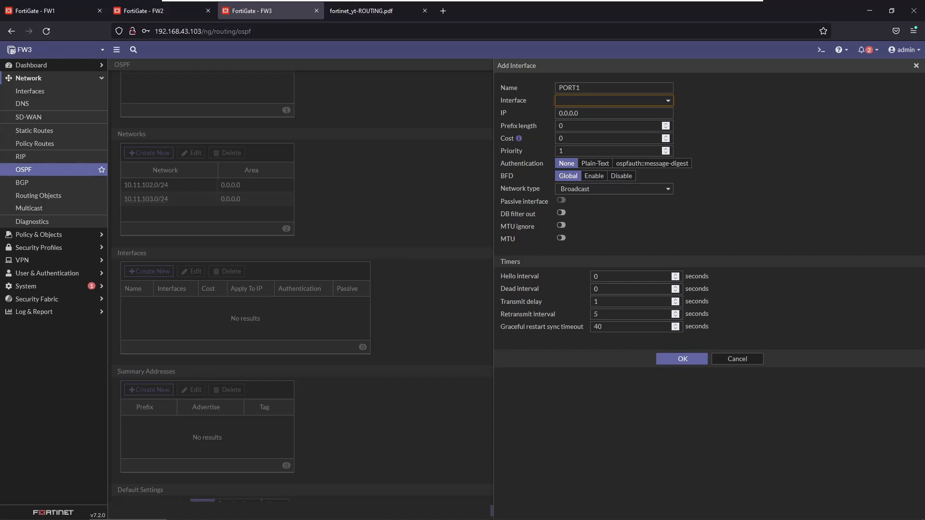
{"action": "left_click", "coordinate": [582, 103]}
{"action": "left_click", "coordinate": [585, 139]}
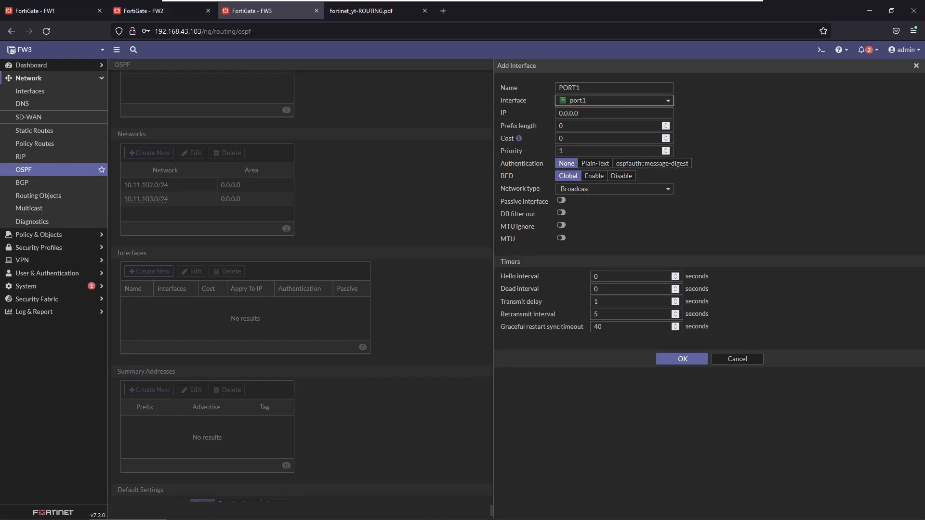
{"action": "mouse_move", "coordinate": [578, 105]}
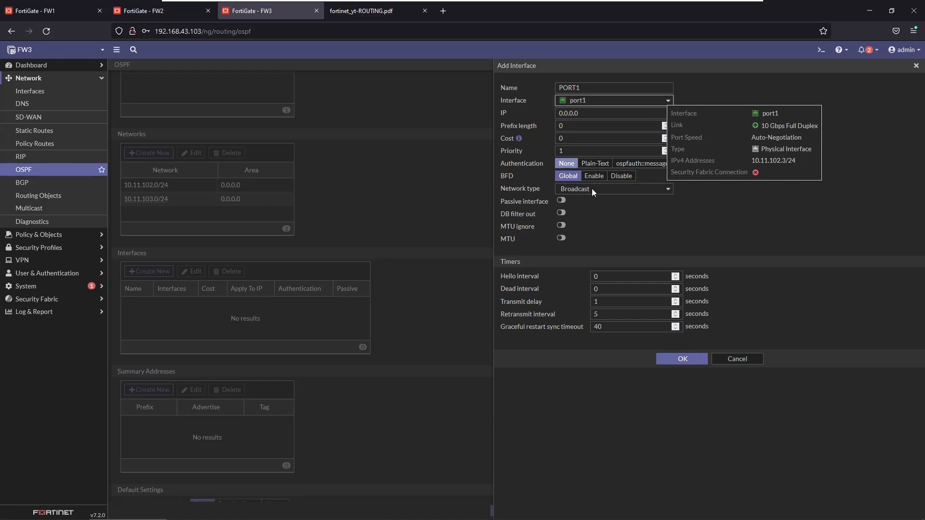
- Set PORT1's hello interval to 5 seconds and dead interval to 30 seconds, and save the interface entry
{"action": "double_click", "coordinate": [596, 277]}
{"action": "type", "text": "5"}
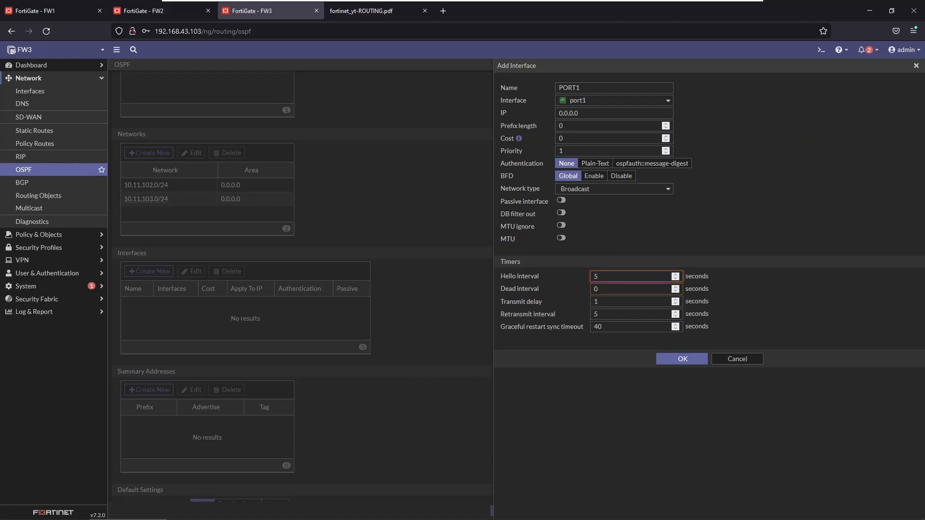
{"action": "left_click", "coordinate": [595, 290]}
{"action": "type", "text": "3"}
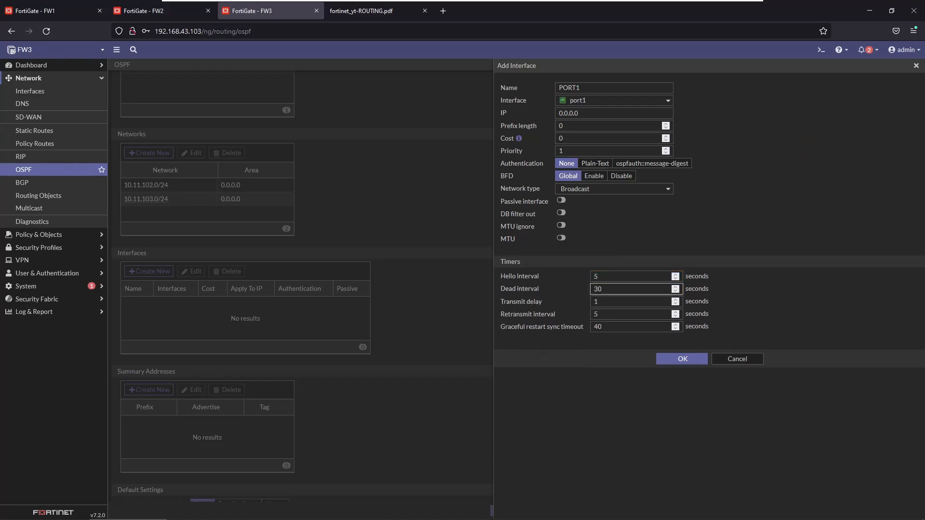
{"action": "left_click", "coordinate": [691, 359]}
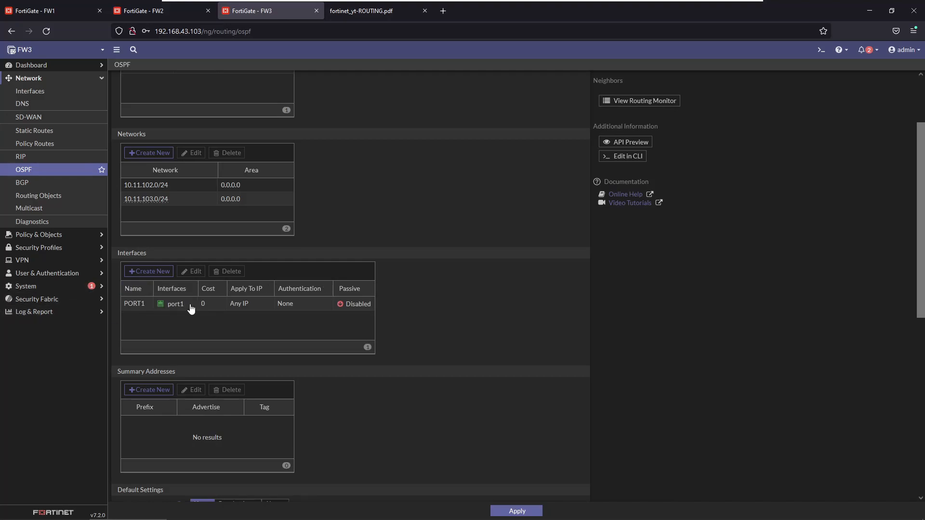
- Create a second OSPF interface entry on FW3 named PORT2 and assign port2 to it
{"action": "left_click", "coordinate": [157, 274]}
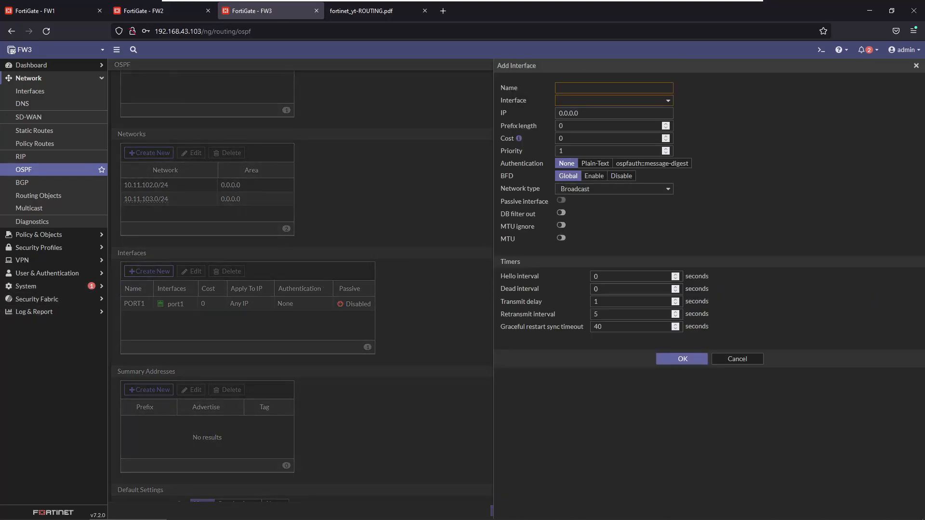
{"action": "type", "text": "PORT2"}
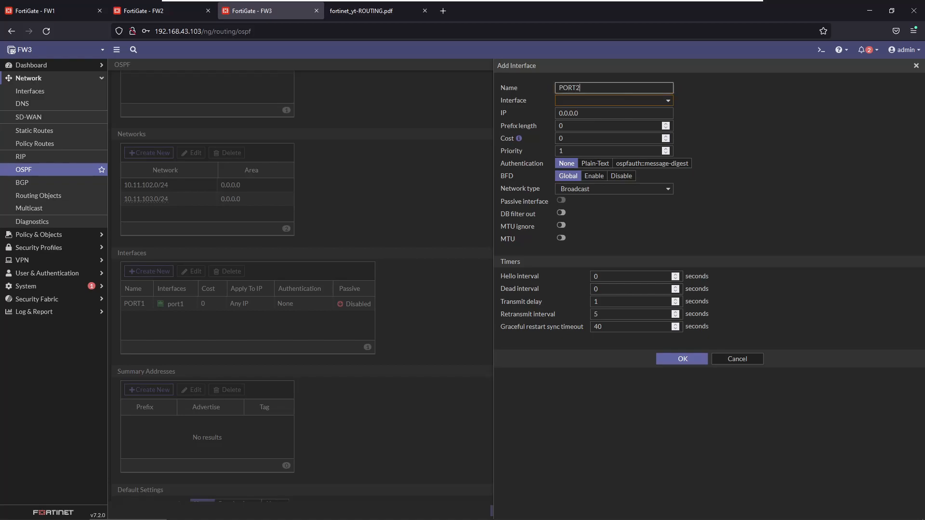
{"action": "left_click", "coordinate": [583, 100]}
{"action": "left_click", "coordinate": [596, 147]}
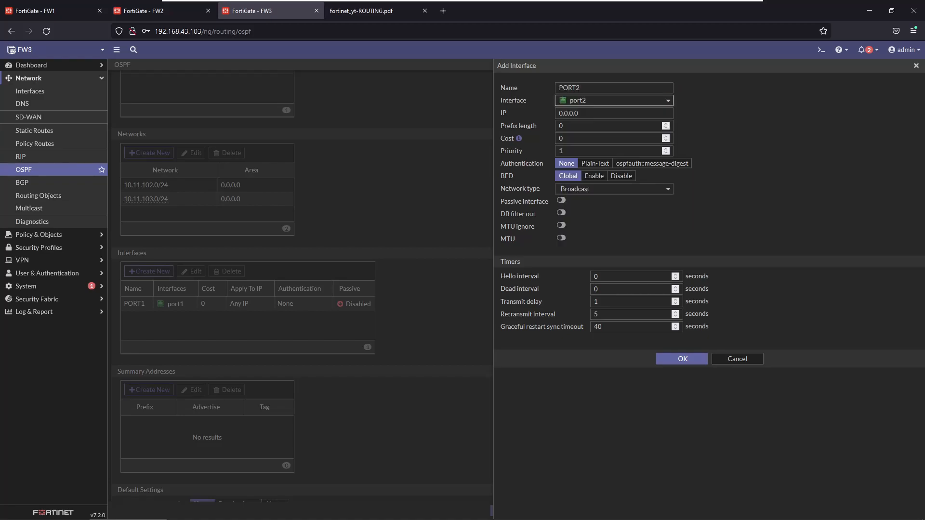
- Set PORT2's hello interval to 5 seconds and dead interval to 30 seconds, and save FW3's OSPF configuration
{"action": "double_click", "coordinate": [599, 275]}
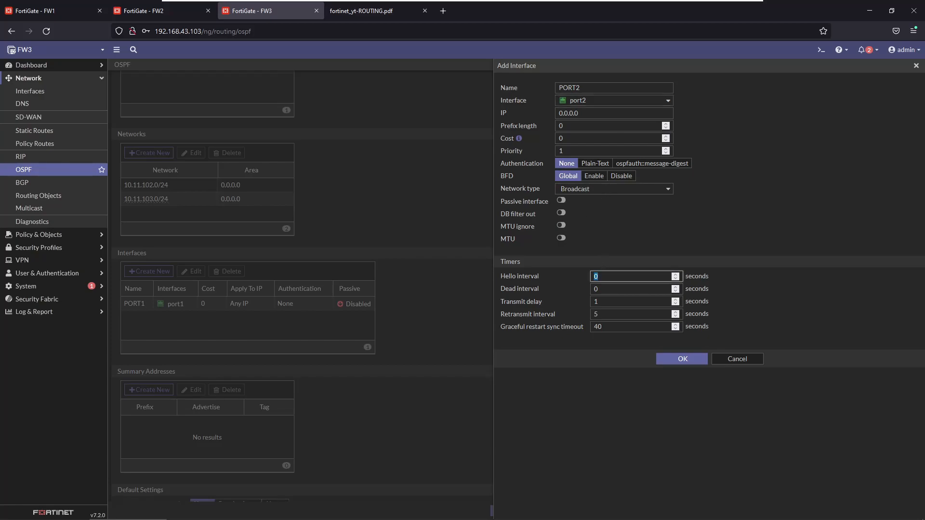
{"action": "type", "text": "5"}
{"action": "left_click", "coordinate": [591, 289]}
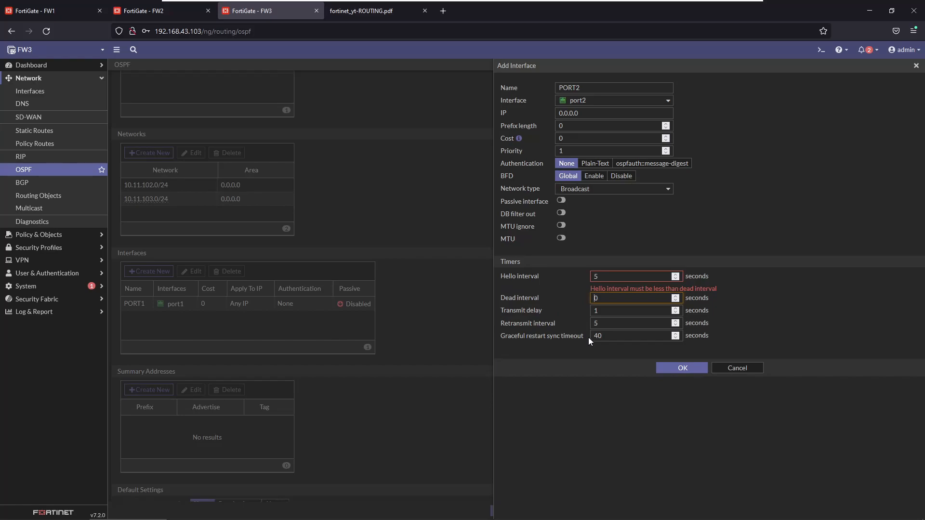
{"action": "type", "text": "3"}
{"action": "left_click", "coordinate": [683, 357]}
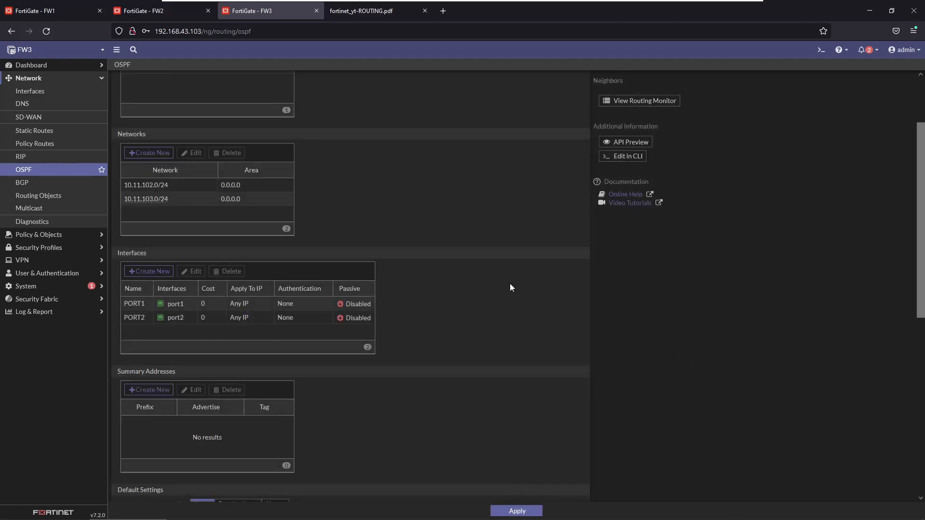
{"action": "scroll", "coordinate": [470, 279], "scroll_direction": "down", "scroll_amount": 2}
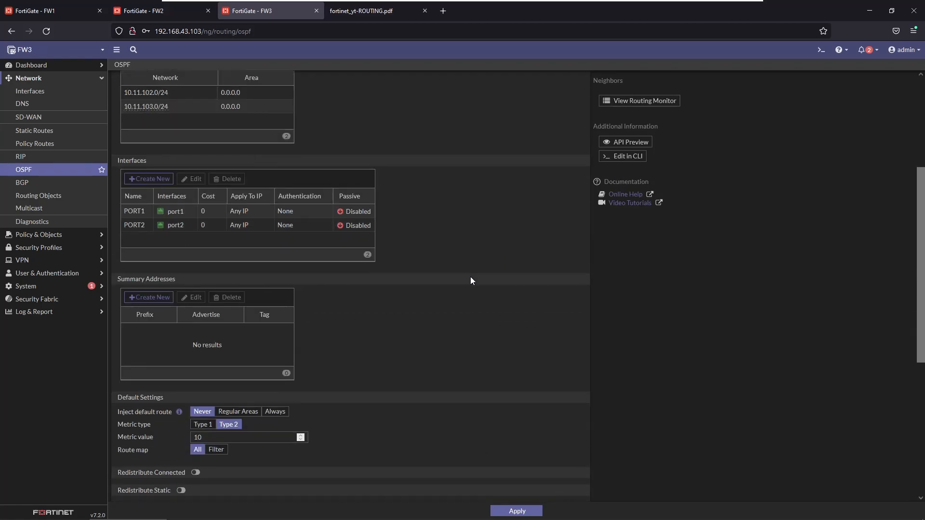
{"action": "scroll", "coordinate": [470, 276], "scroll_direction": "up", "scroll_amount": 2}
{"action": "left_click", "coordinate": [526, 511]}
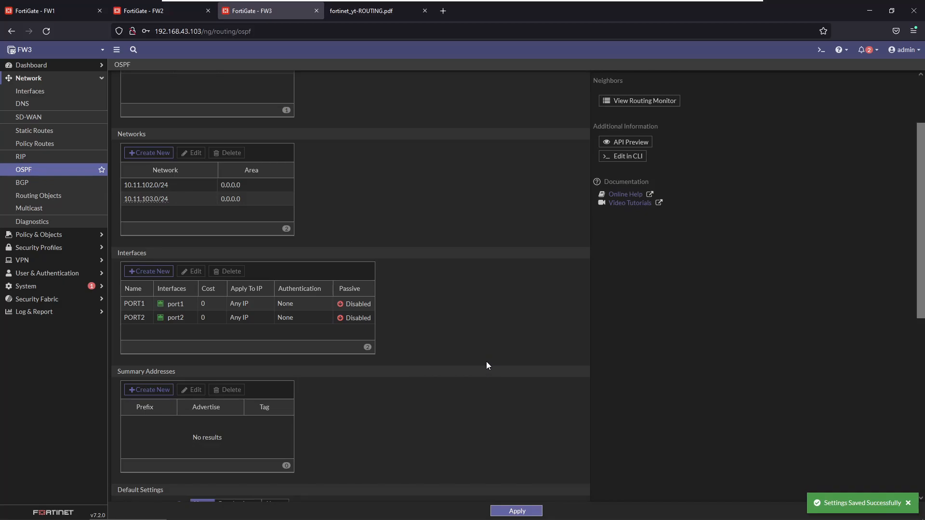
- Check FW3's OSPF neighbors in the OSPF settings and in the routing monitor
{"action": "scroll", "coordinate": [487, 362], "scroll_direction": "up", "scroll_amount": 2}
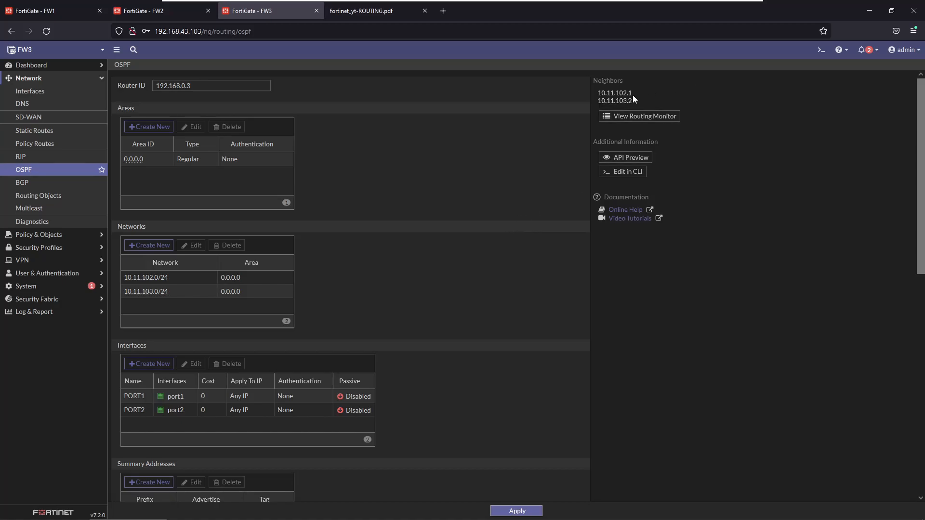
{"action": "mouse_move", "coordinate": [601, 93]}
{"action": "left_mouse_down"}
{"action": "mouse_move", "coordinate": [637, 91]}
{"action": "mouse_move", "coordinate": [597, 100]}
{"action": "left_mouse_up"}
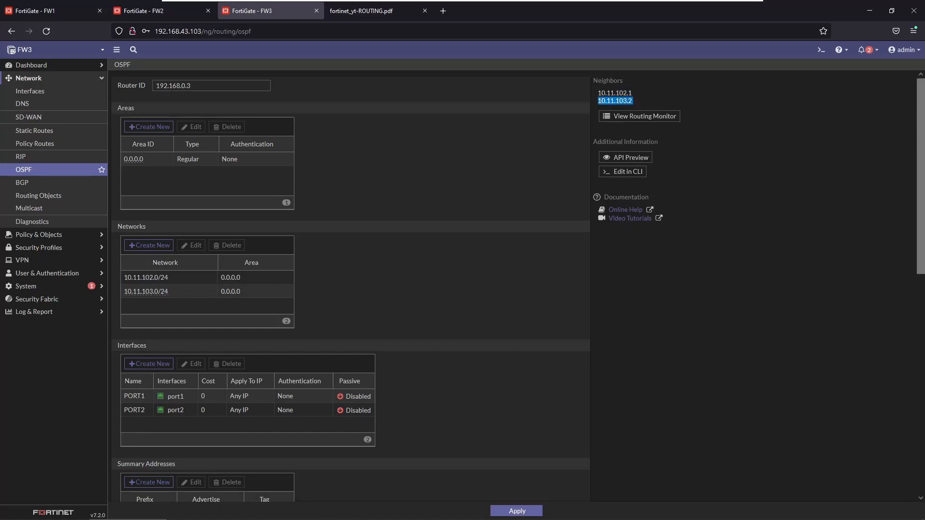
{"action": "left_click", "coordinate": [631, 117]}
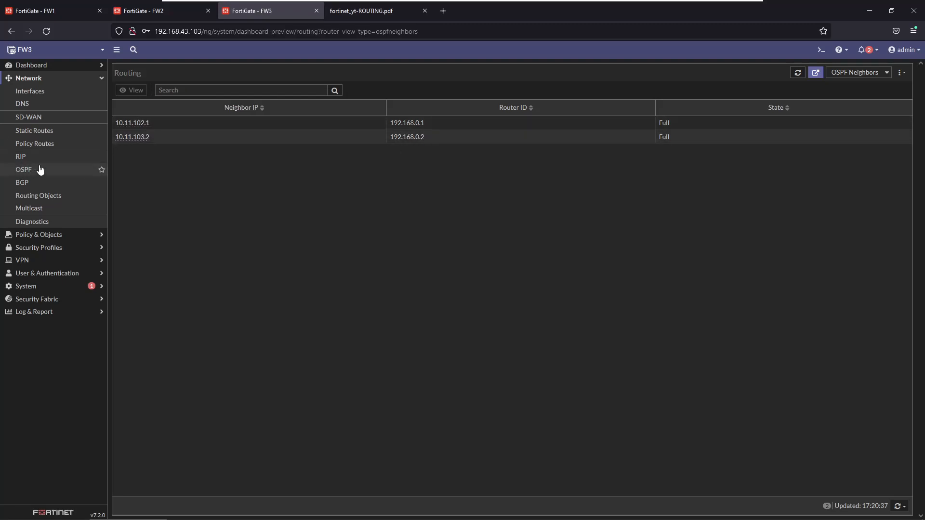
- Examine the OSPF routes and their gateways in FW3's routing table, and compare them with the network diagram
{"action": "left_click", "coordinate": [45, 66]}
{"action": "left_click", "coordinate": [43, 105]}
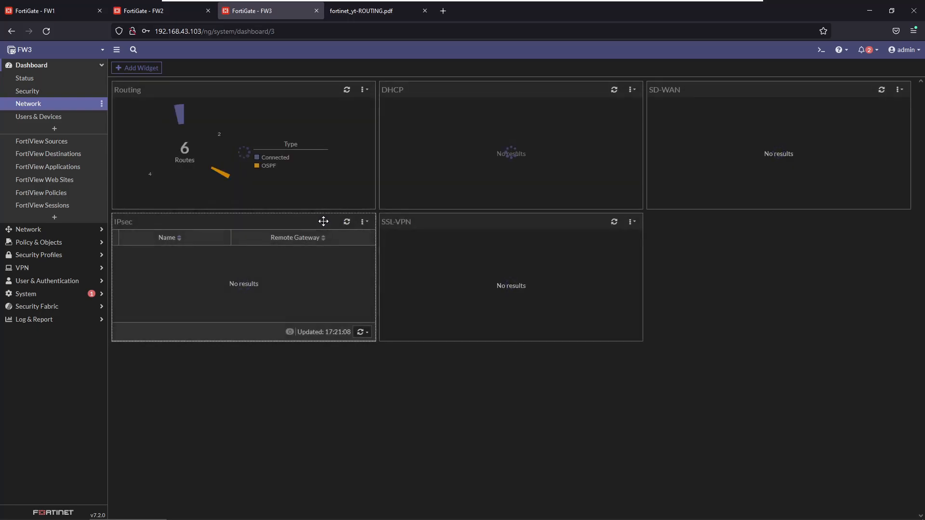
{"action": "left_click", "coordinate": [182, 175]}
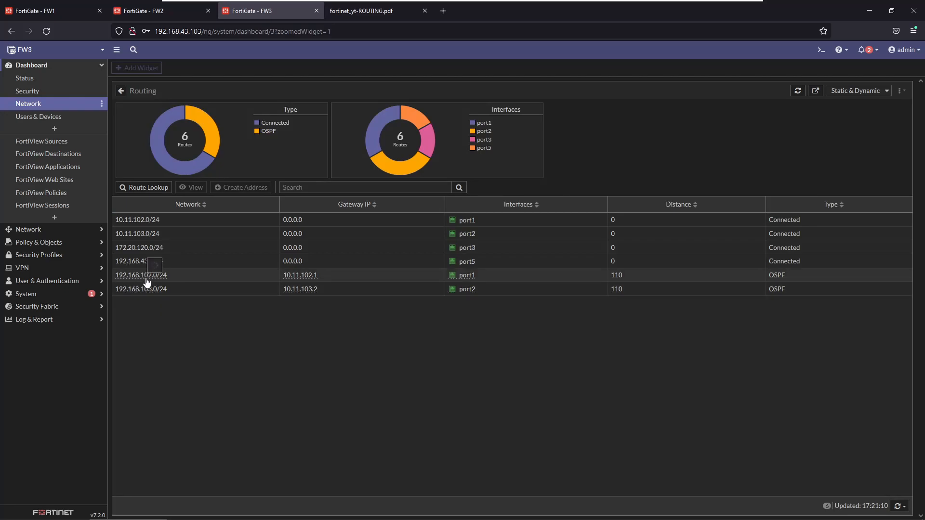
{"action": "mouse_move", "coordinate": [148, 282]}
{"action": "mouse_move", "coordinate": [316, 293]}
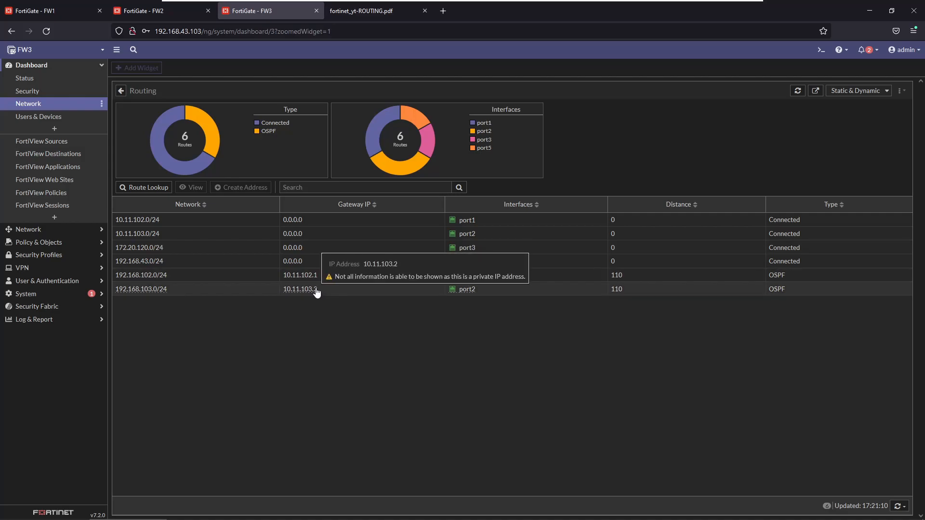
{"action": "left_click", "coordinate": [354, 16]}
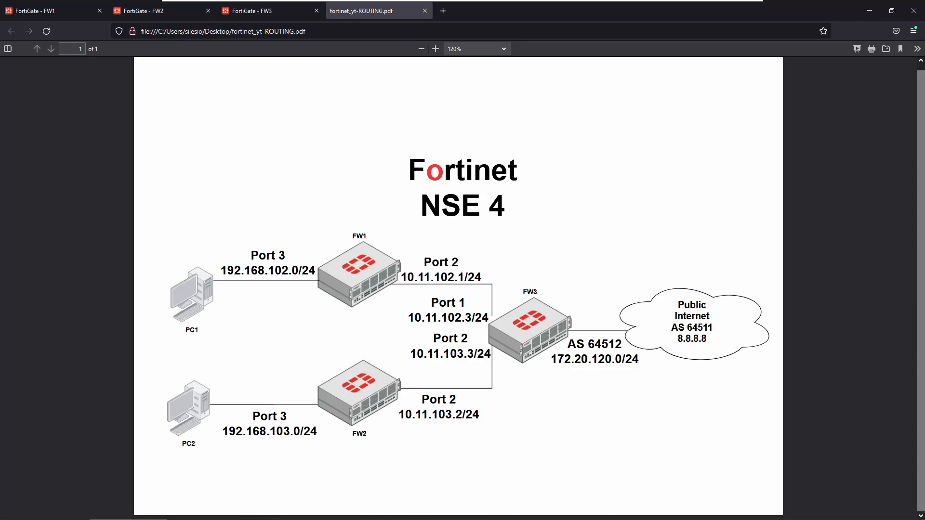
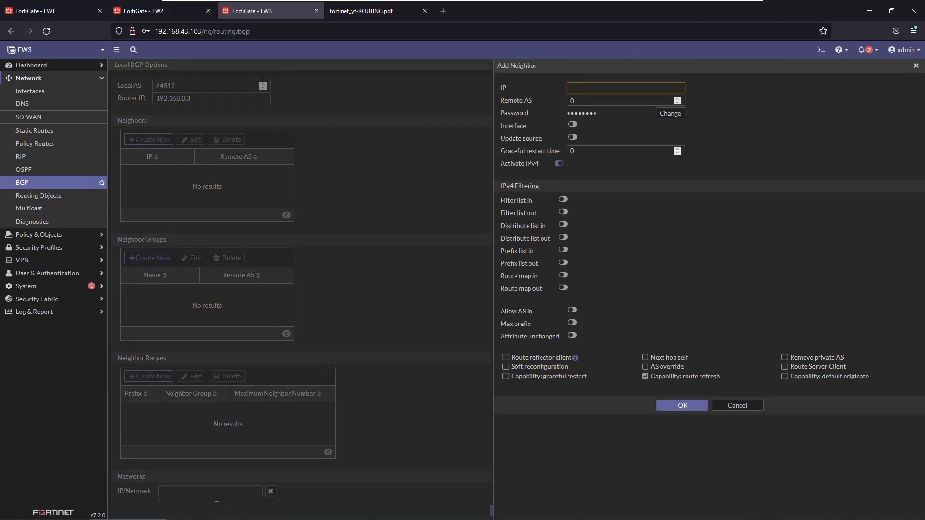
- Add BGP neighbor 172.20.120.5 with remote AS 64511 on FW3 and save the BGP configuration
{"action": "type", "text": "72.20.120.5"}
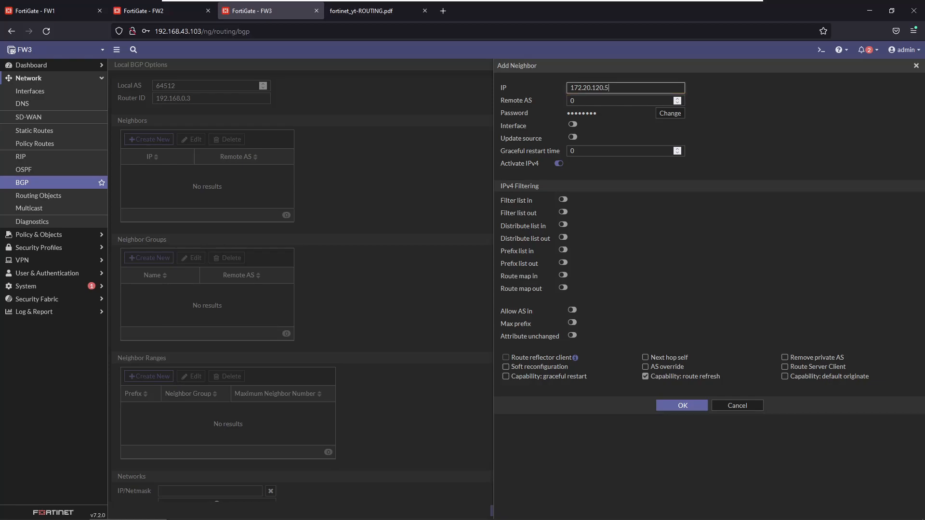
{"action": "key", "text": "Tab"}
{"action": "type", "text": "6"}
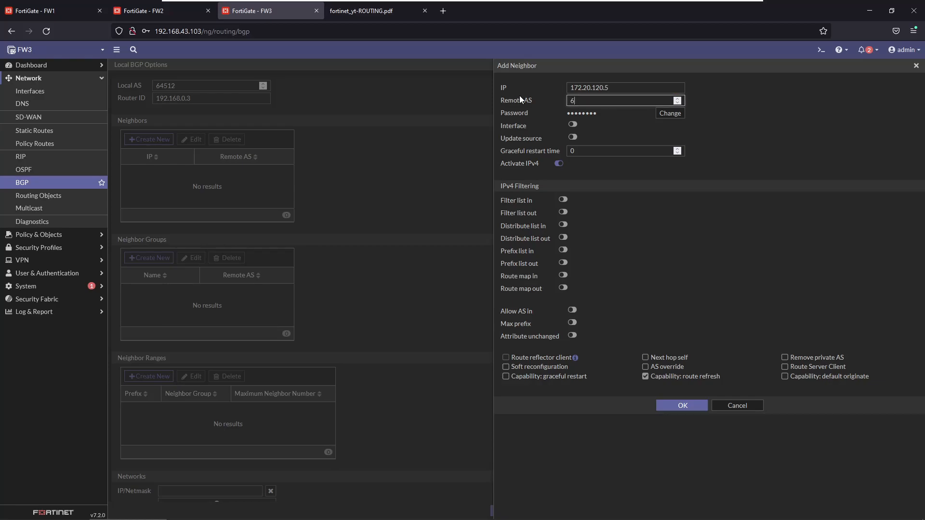
{"action": "type", "text": "4511"}
{"action": "left_click", "coordinate": [698, 413]}
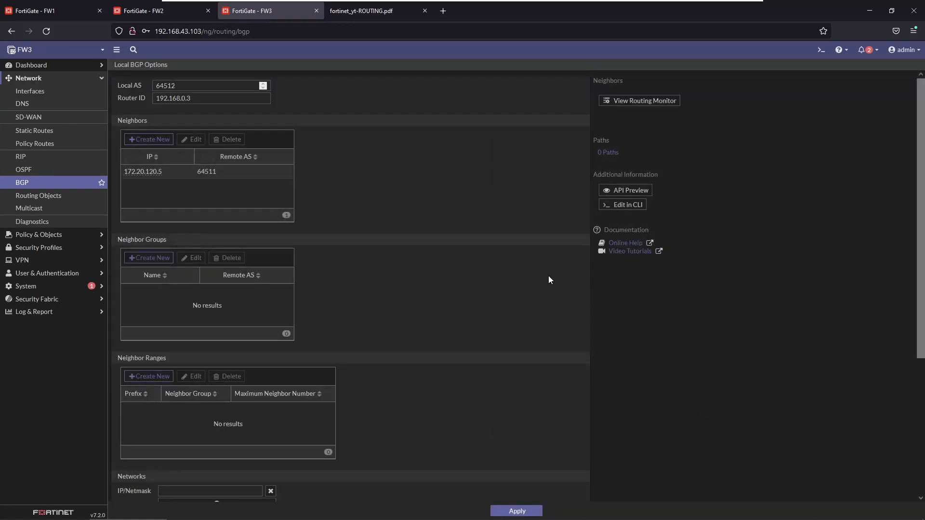
{"action": "scroll", "coordinate": [474, 247], "scroll_direction": "down", "scroll_amount": 4}
{"action": "left_click", "coordinate": [513, 509]}
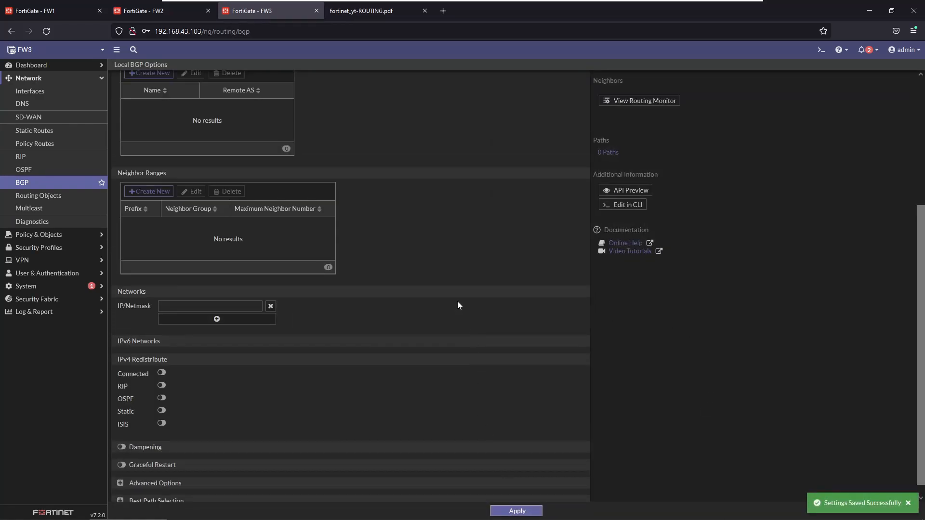
- Check the BGP neighbor's state in FW3's routing monitor and examine the BGP route in its routing table
{"action": "scroll", "coordinate": [429, 294], "scroll_direction": "up", "scroll_amount": 4}
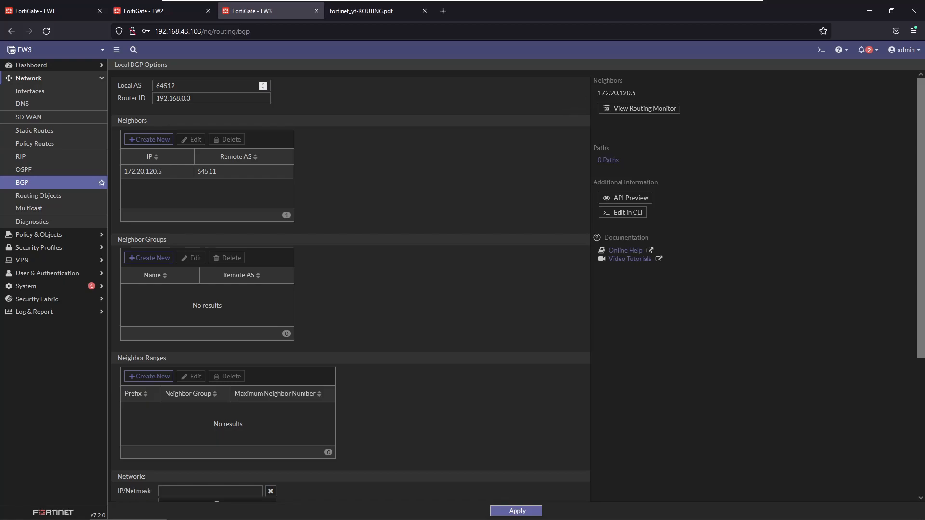
{"action": "left_click", "coordinate": [638, 109]}
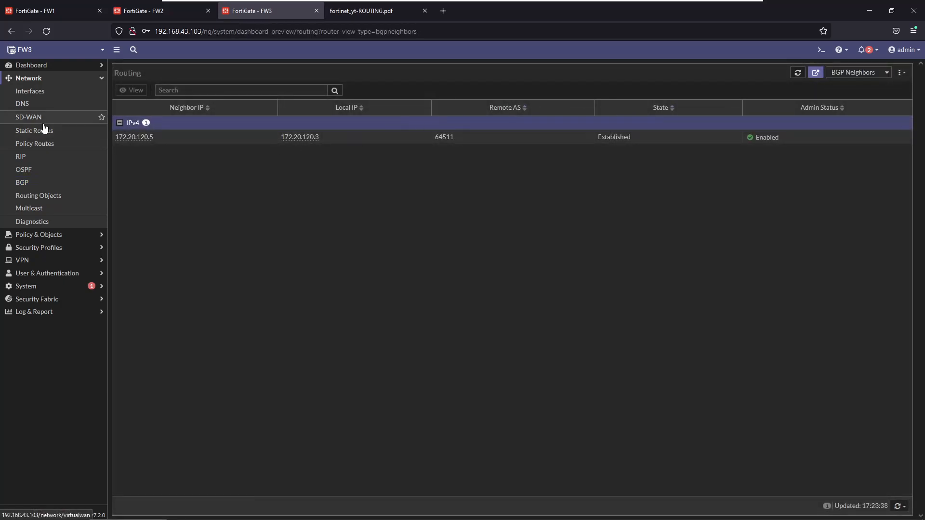
{"action": "left_click", "coordinate": [53, 67]}
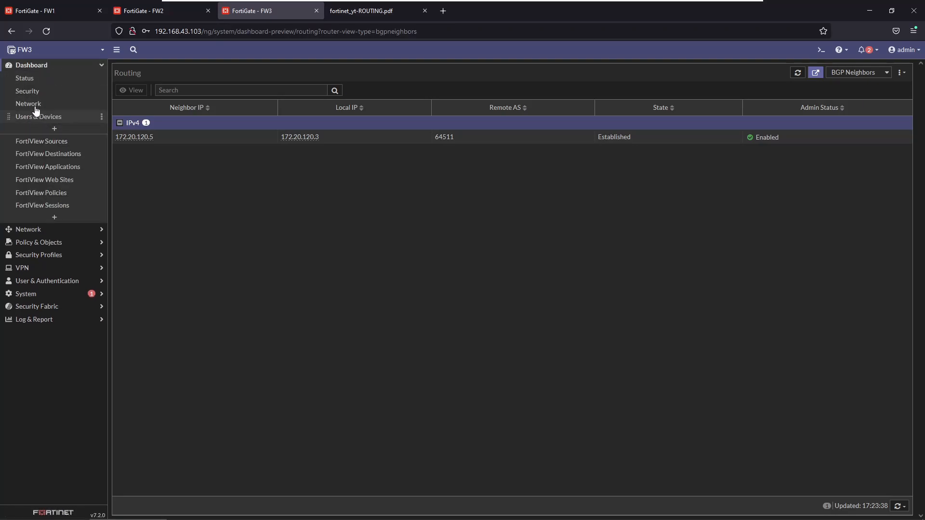
{"action": "left_click", "coordinate": [35, 105]}
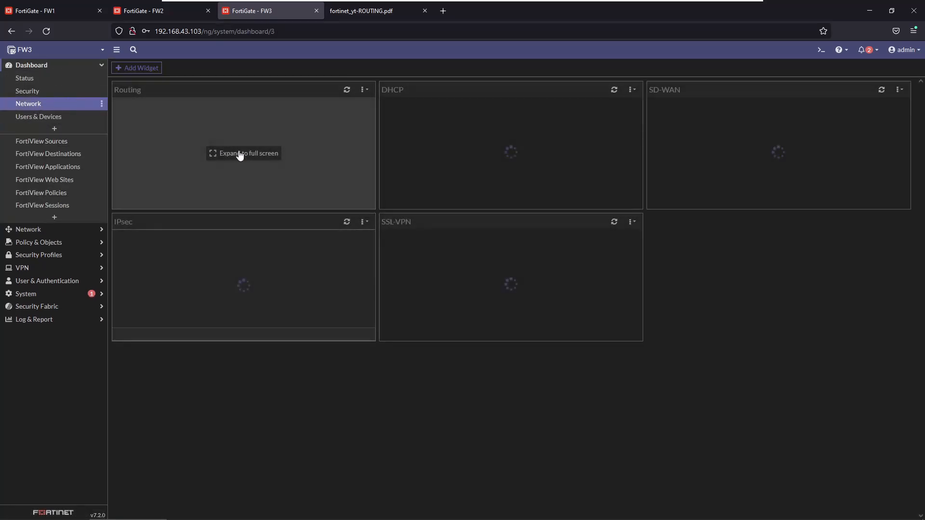
{"action": "left_click", "coordinate": [239, 153]}
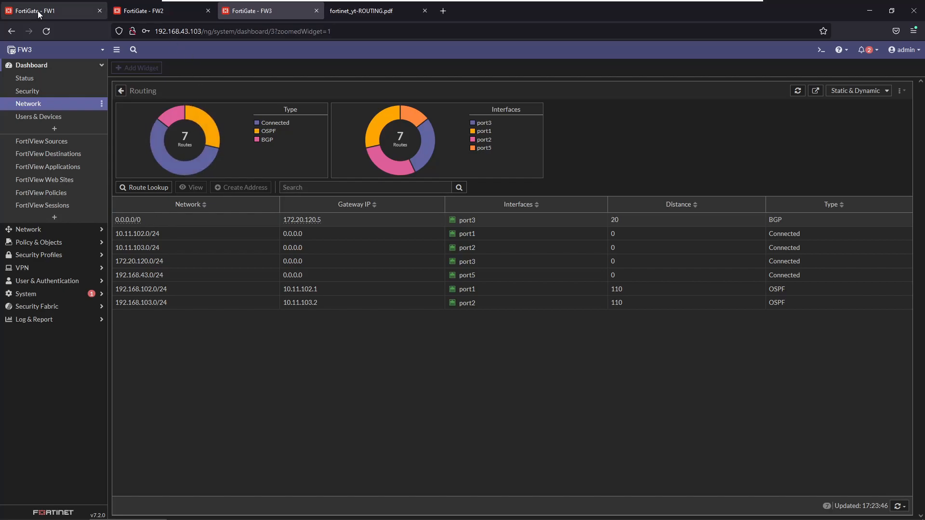
- Switch to FW1 and examine its full routing table from the network dashboard for a default route
{"action": "left_click", "coordinate": [56, 10]}
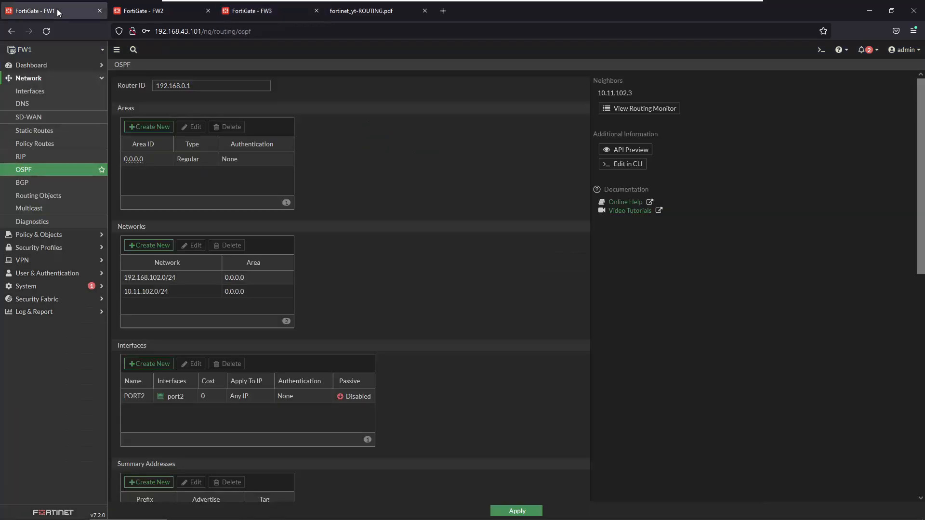
{"action": "left_click", "coordinate": [40, 66]}
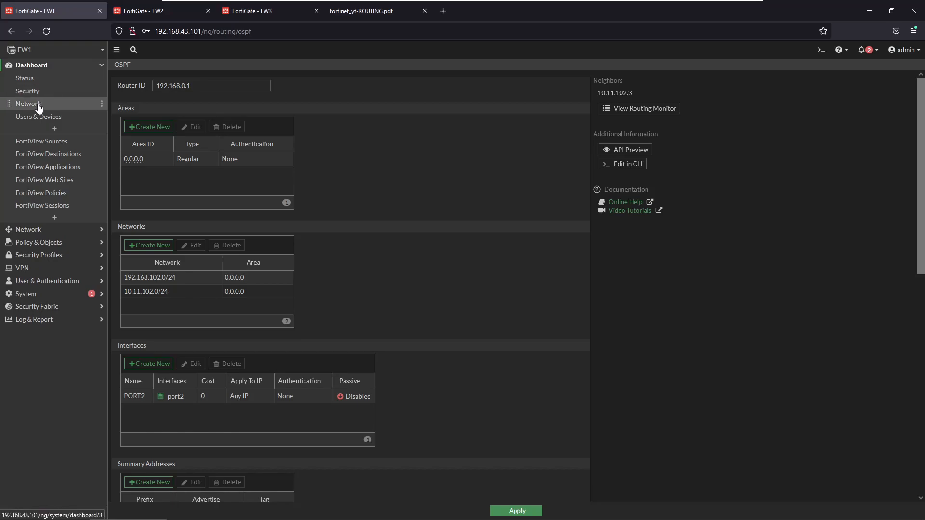
{"action": "left_click", "coordinate": [36, 103]}
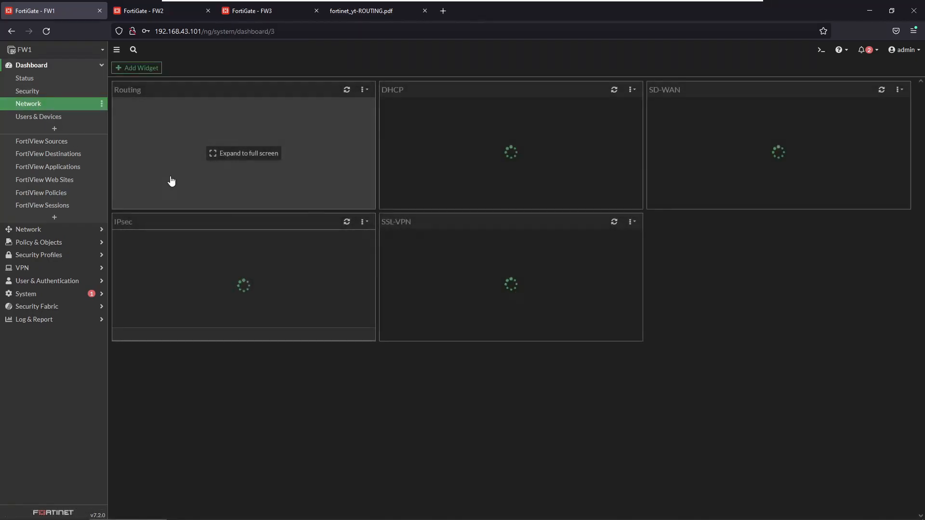
{"action": "left_click", "coordinate": [167, 170]}
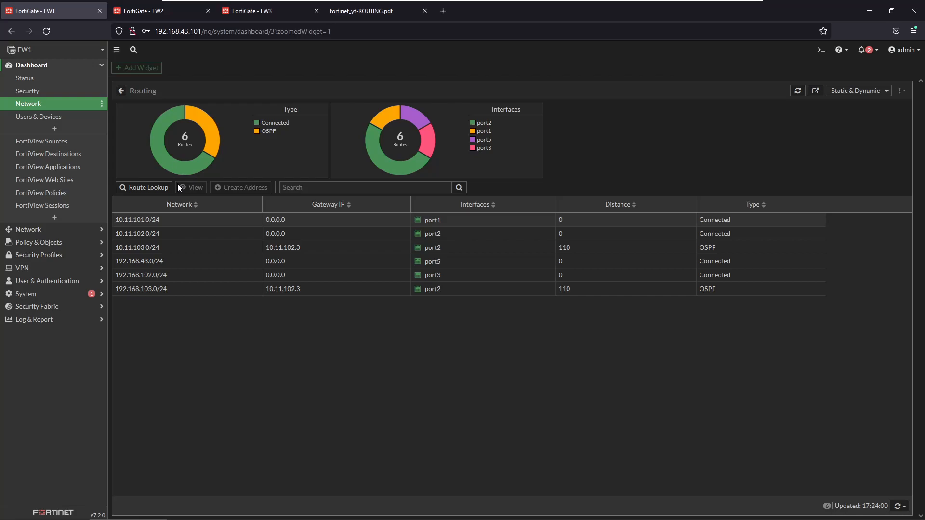
- In FW3's OSPF settings, set default route injection to Regular Areas, enable BGP redistribution, and save the changes
{"action": "left_click", "coordinate": [255, 12]}
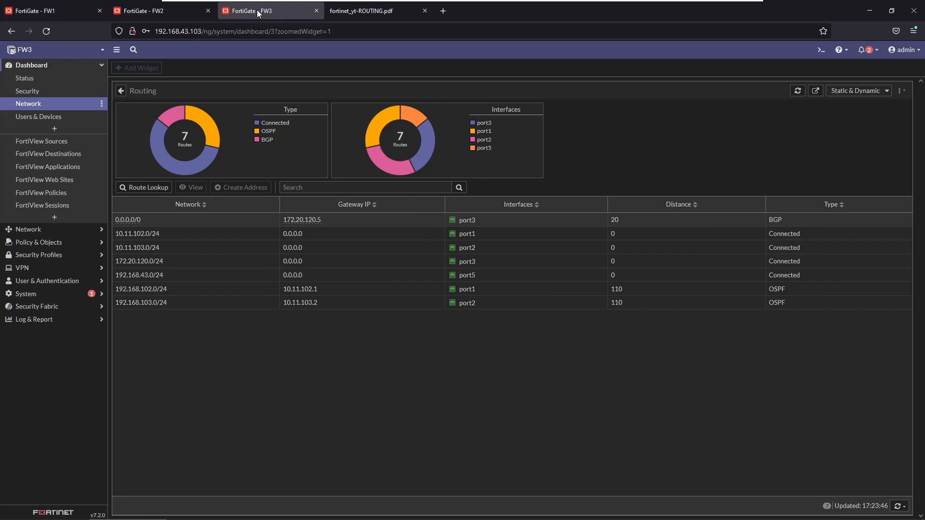
{"action": "left_click", "coordinate": [47, 236]}
{"action": "left_click", "coordinate": [35, 172]}
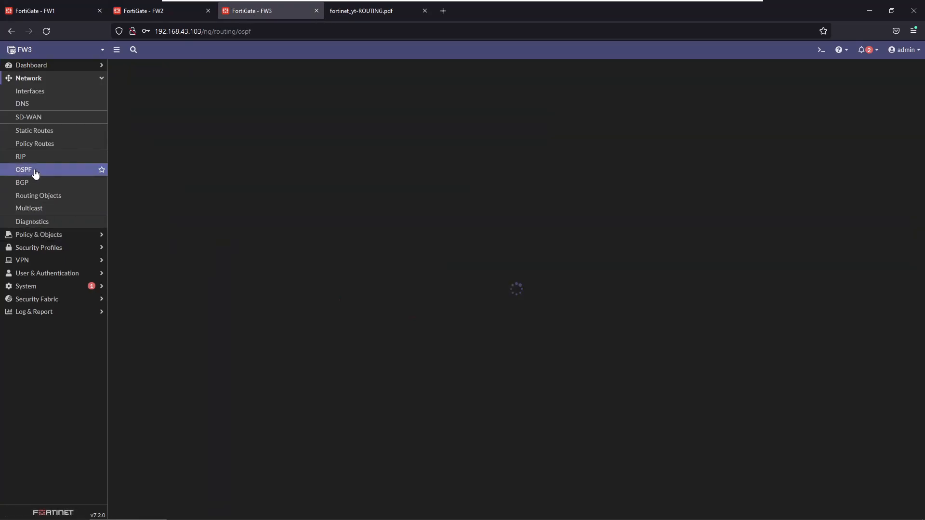
{"action": "scroll", "coordinate": [370, 289], "scroll_direction": "down", "scroll_amount": 4}
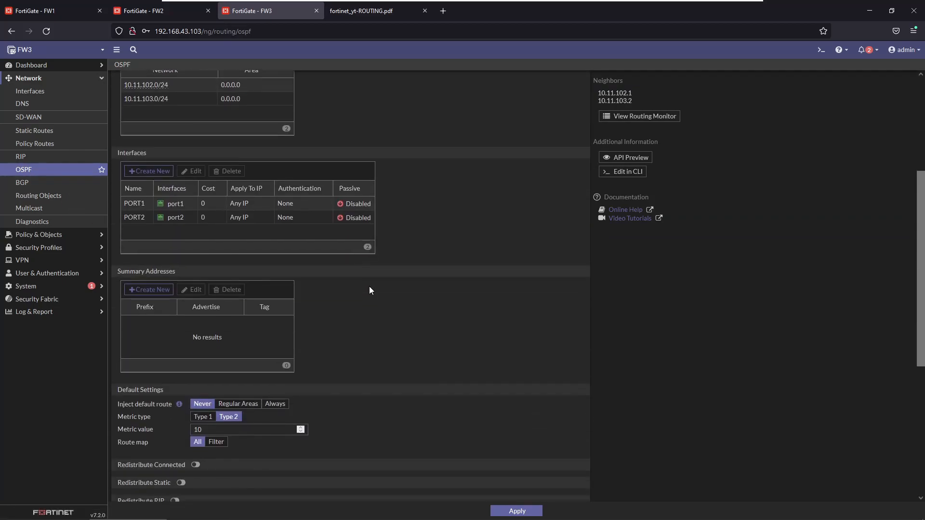
{"action": "scroll", "coordinate": [369, 287], "scroll_direction": "down", "scroll_amount": 5}
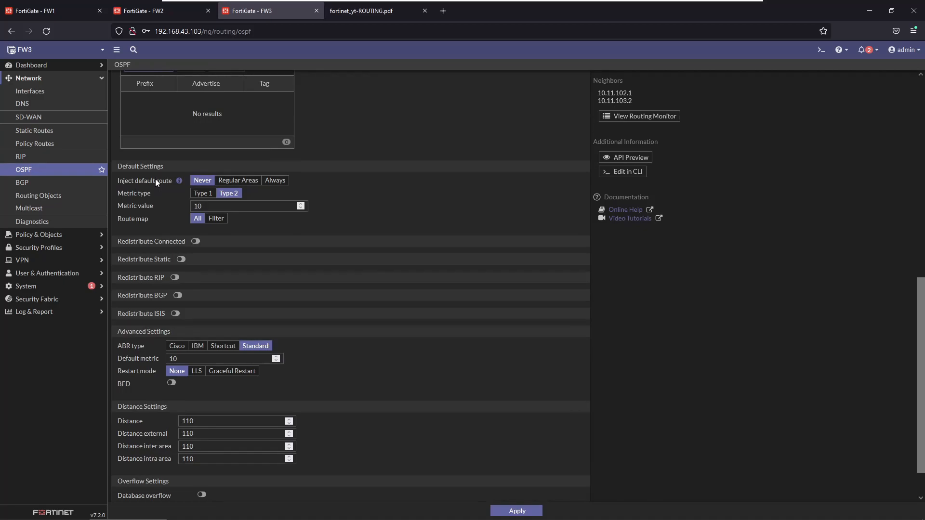
{"action": "left_click", "coordinate": [239, 182]}
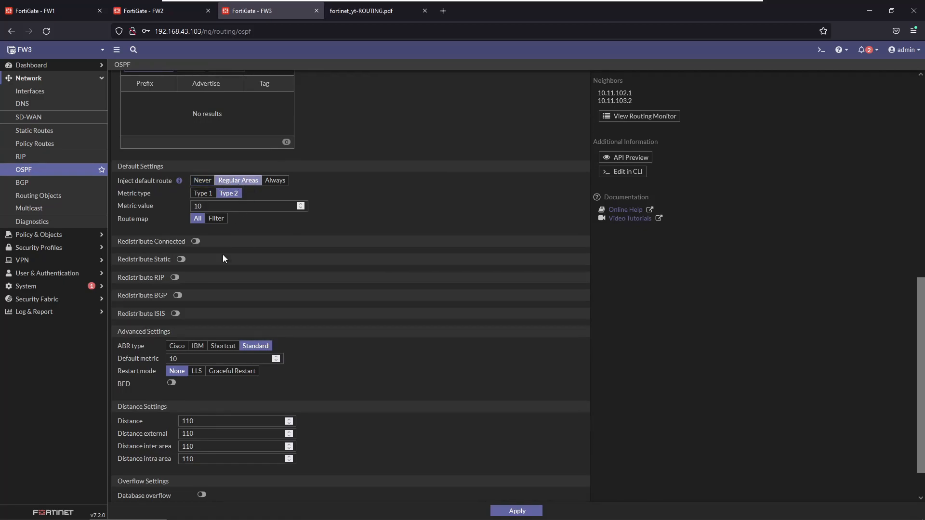
{"action": "left_click", "coordinate": [177, 296]}
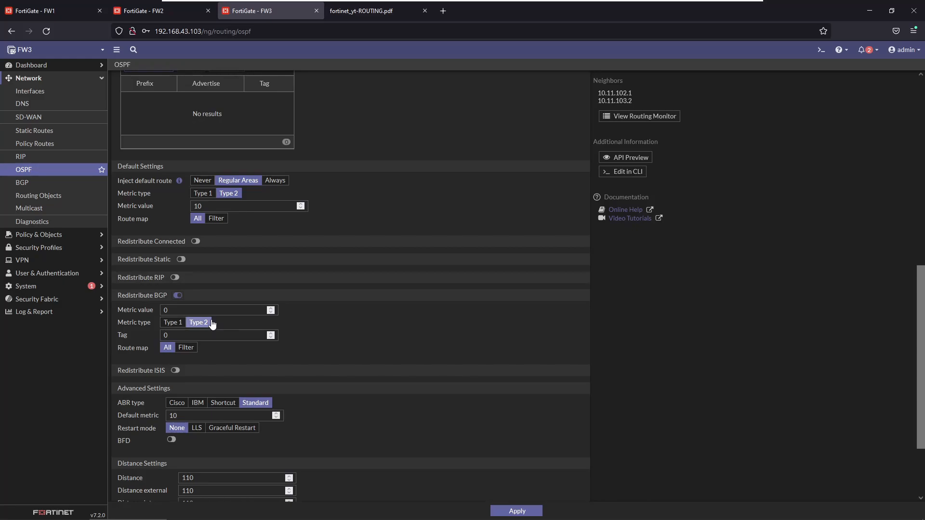
{"action": "left_click", "coordinate": [508, 511]}
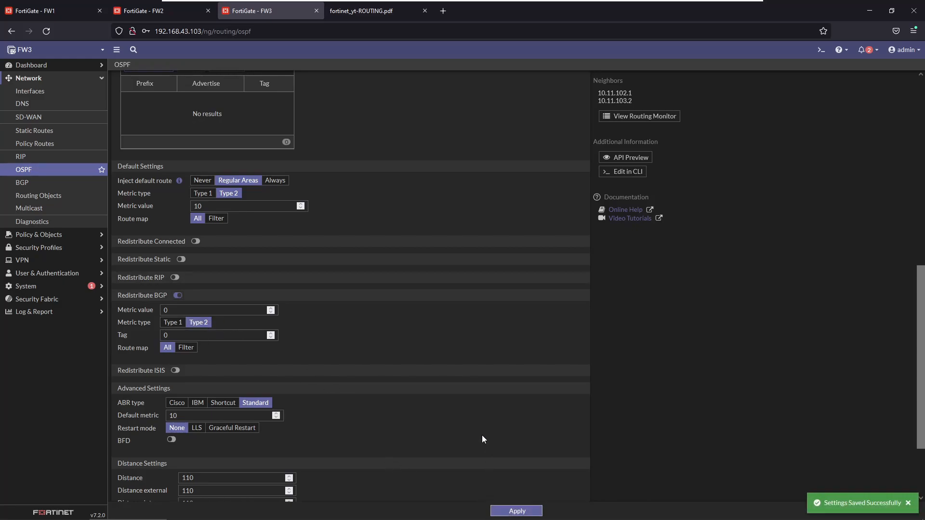
- Refresh FW1's routing monitor and list its routes in the CLI console with get router info routing-table all
{"action": "left_click", "coordinate": [72, 15]}
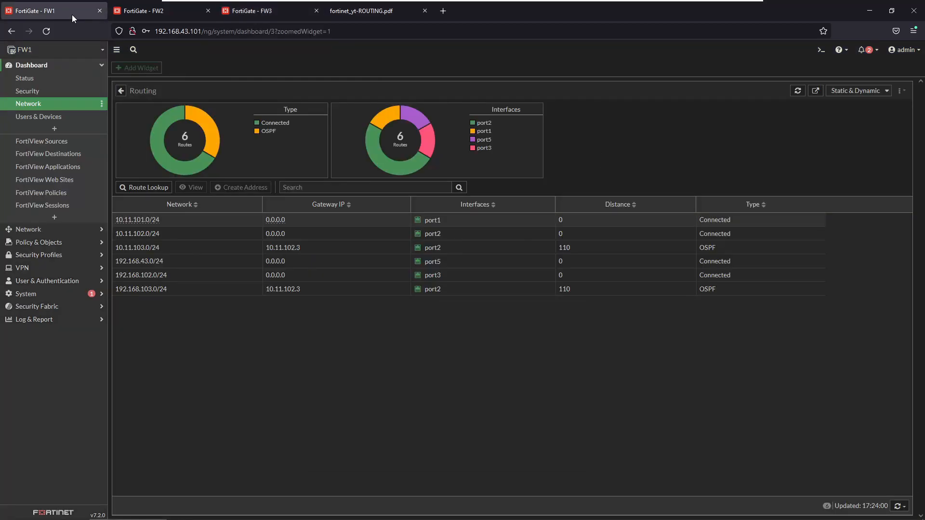
{"action": "left_click", "coordinate": [798, 92]}
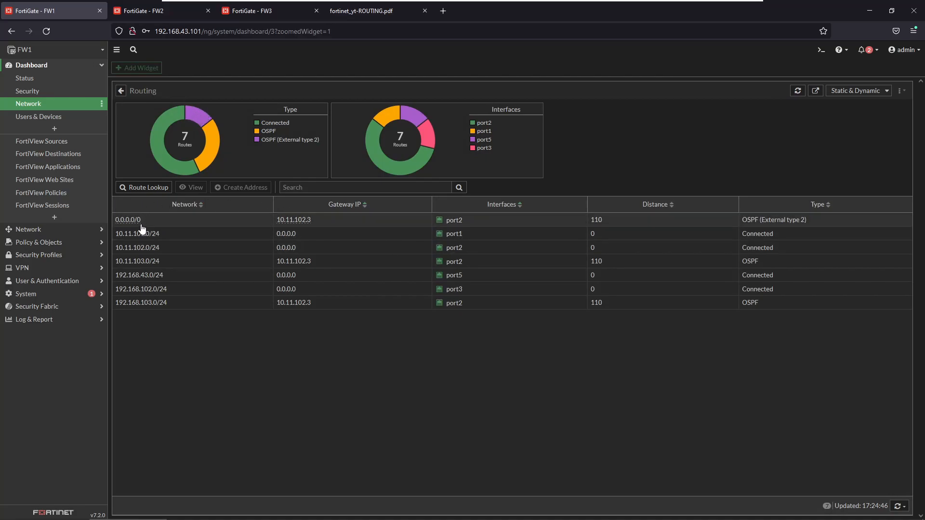
{"action": "left_click", "coordinate": [821, 50]}
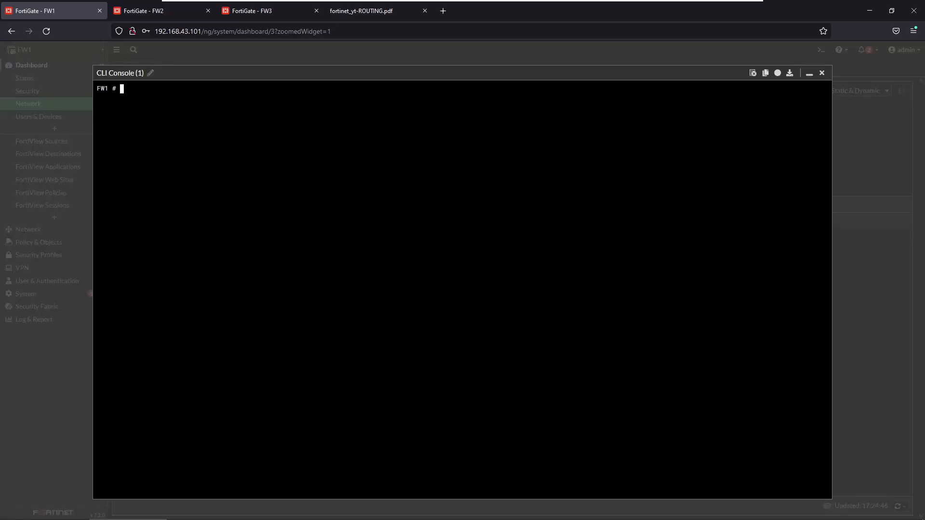
{"action": "type", "text": "get router info routint"}
{"action": "key", "text": "BackSpace"}
{"action": "key", "text": "Tab"}
{"action": "type", "text": "all"}
{"action": "key", "text": "Return"}
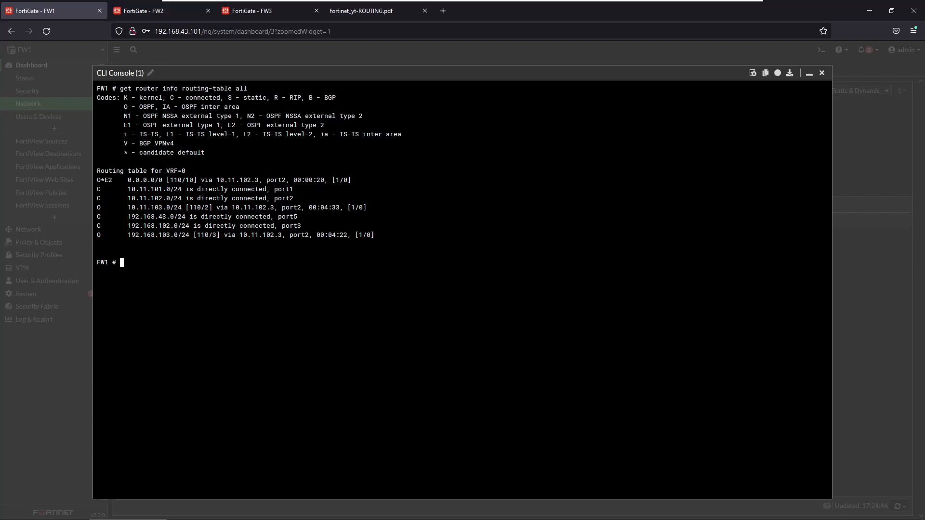
{"action": "left_click_drag", "start_coordinate": [128, 180], "coordinate": [290, 180]}
{"action": "left_click_drag", "start_coordinate": [127, 234], "coordinate": [289, 235]}
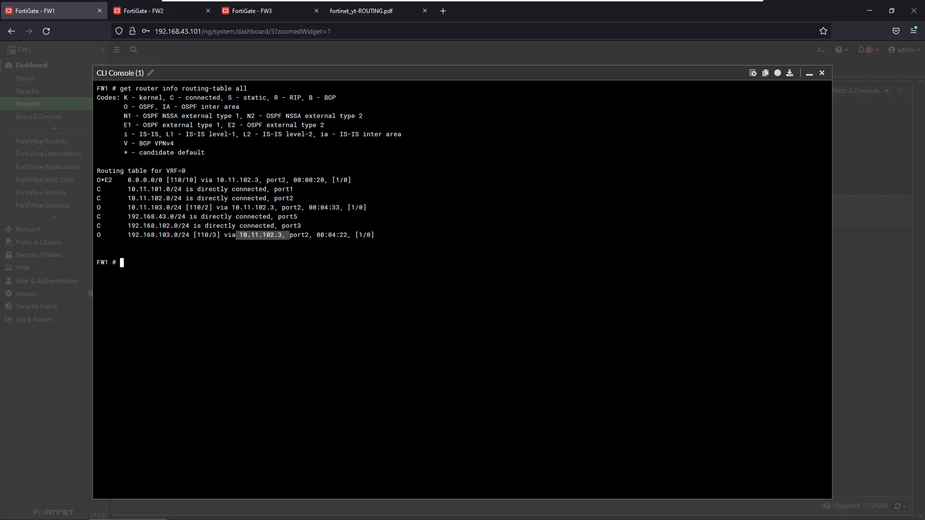
{"action": "left_click", "coordinate": [290, 235]}
- Ping 8.8.8.8 from FW1's CLI console using exec ping
{"action": "type", "text": "exec poi"}
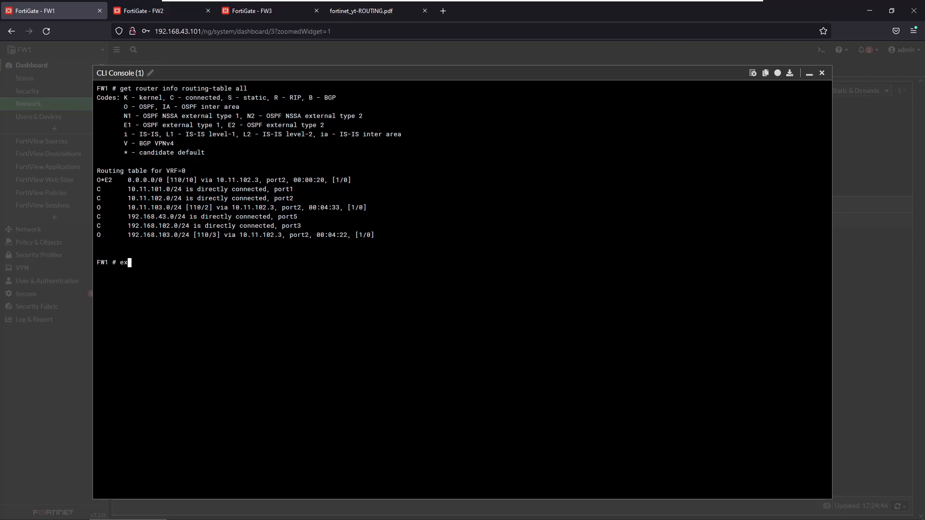
{"action": "key", "text": "BackSpace"}
{"action": "key", "text": "BackSpace"}
{"action": "type", "text": "ing 8.8.8.8"}
- On FW3, create a new firewall policy named PERMIT ALL with incoming interface port1 and outgoing interface port3
{"action": "left_click", "coordinate": [274, 12]}
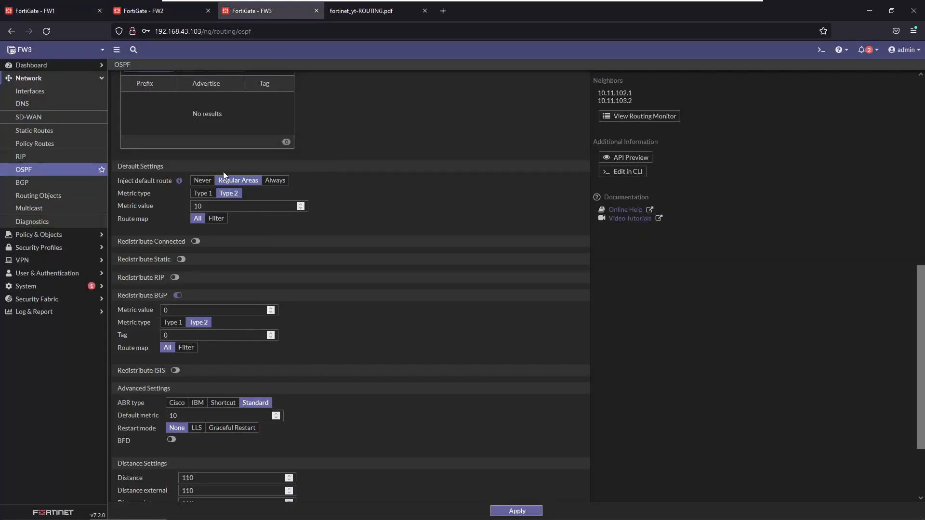
{"action": "scroll", "coordinate": [139, 217], "scroll_direction": "up", "scroll_amount": 4}
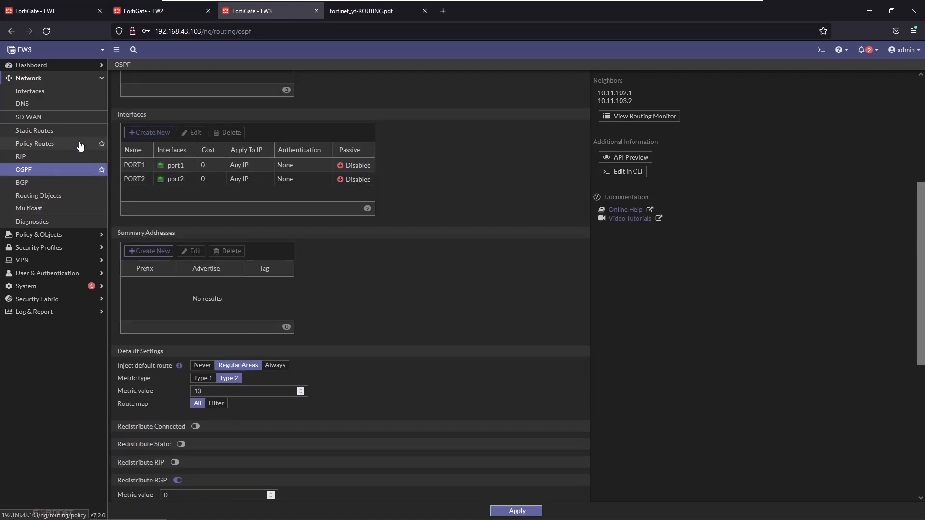
{"action": "scroll", "coordinate": [120, 219], "scroll_direction": "up", "scroll_amount": 5}
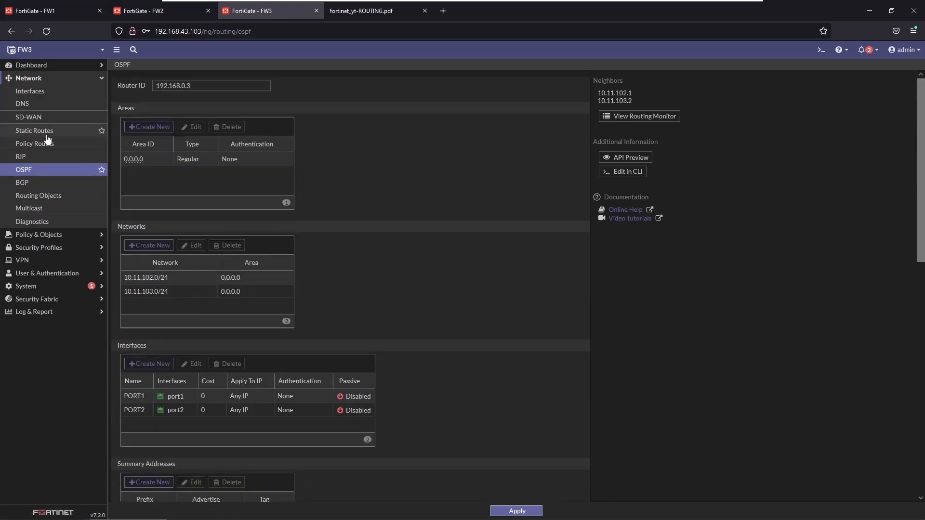
{"action": "left_click", "coordinate": [45, 235]}
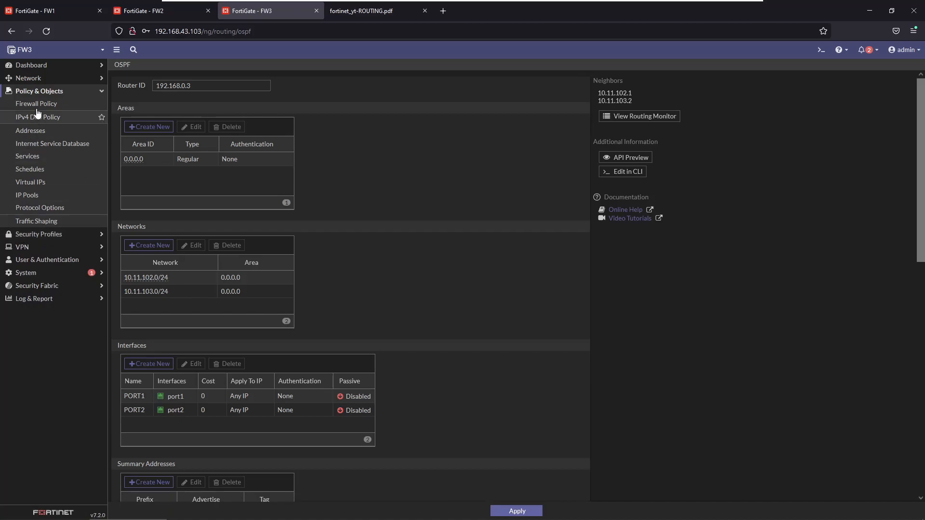
{"action": "left_click", "coordinate": [36, 104]}
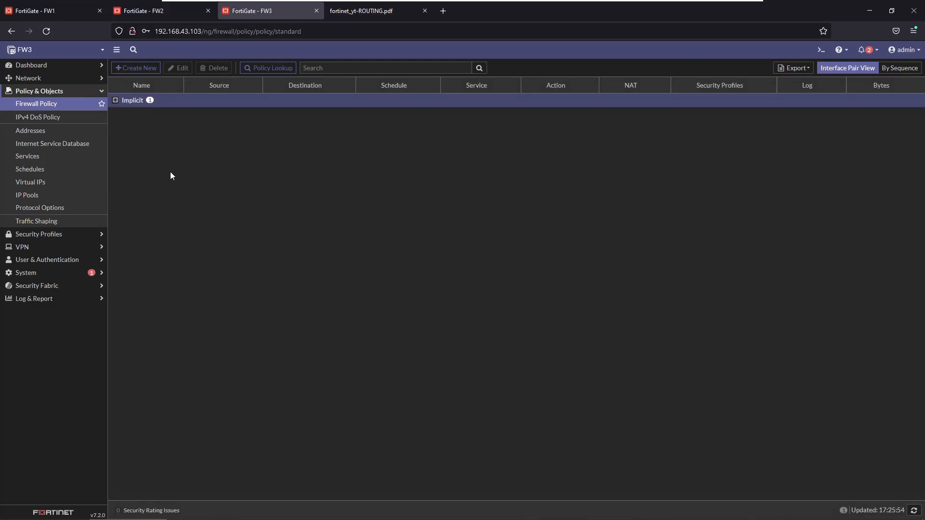
{"action": "left_click", "coordinate": [132, 68]}
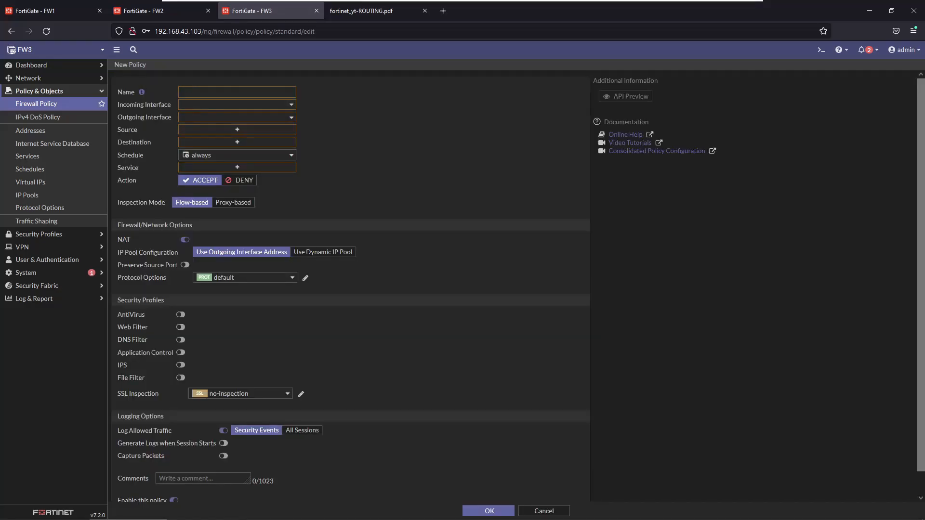
{"action": "type", "text": "PERMIT ALL"}
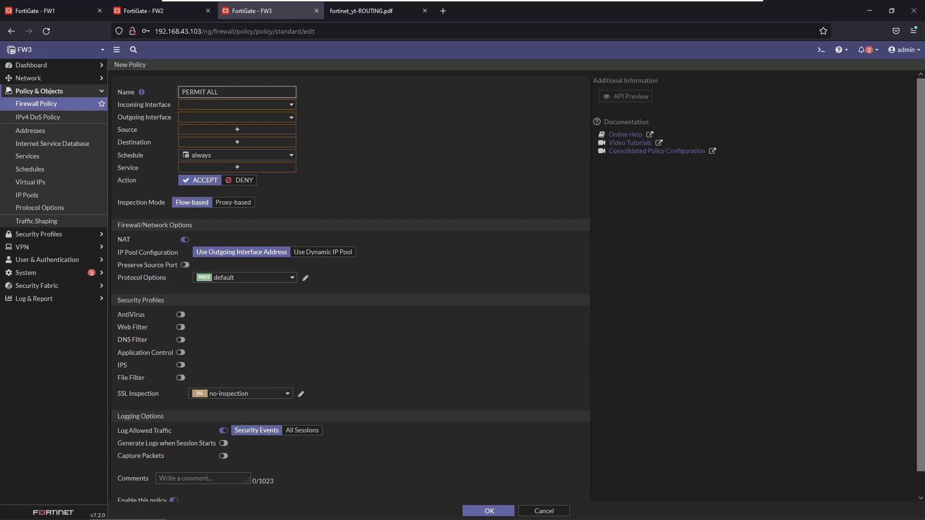
{"action": "left_click", "coordinate": [241, 103]}
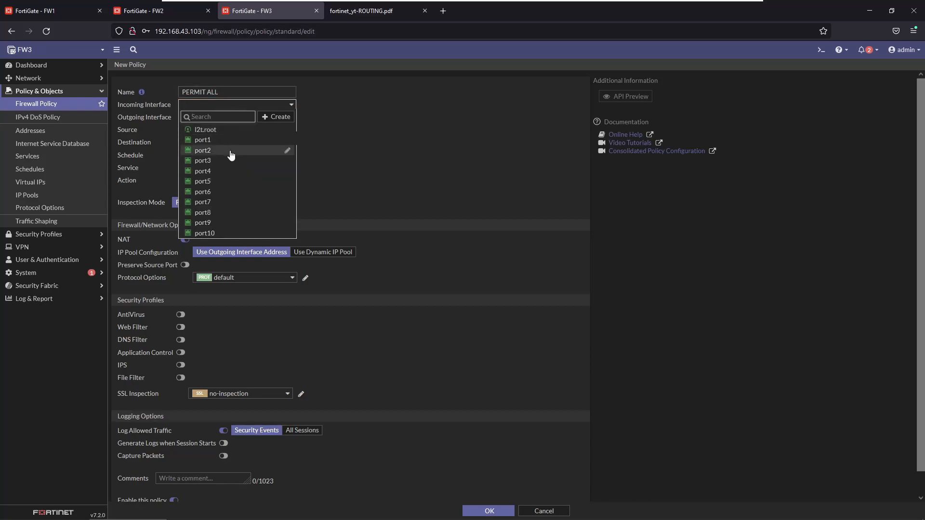
{"action": "left_click", "coordinate": [227, 141]}
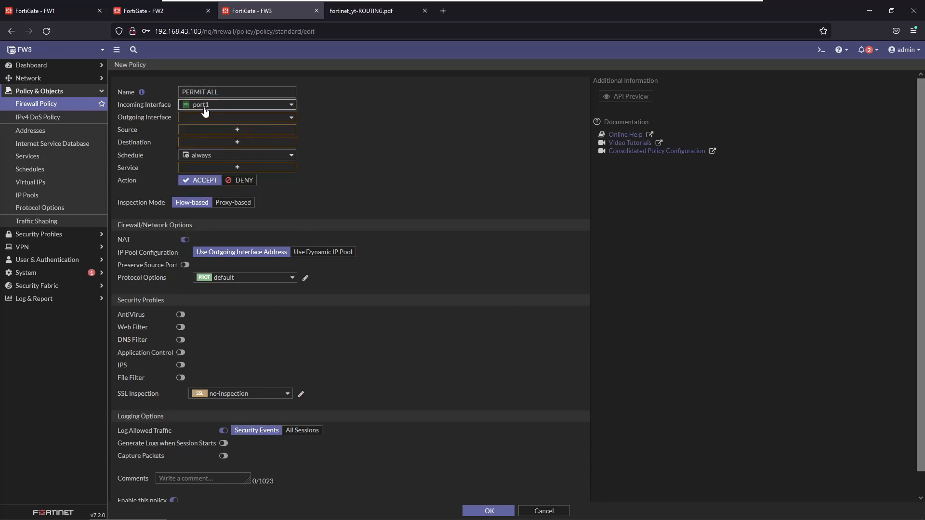
{"action": "mouse_move", "coordinate": [206, 109]}
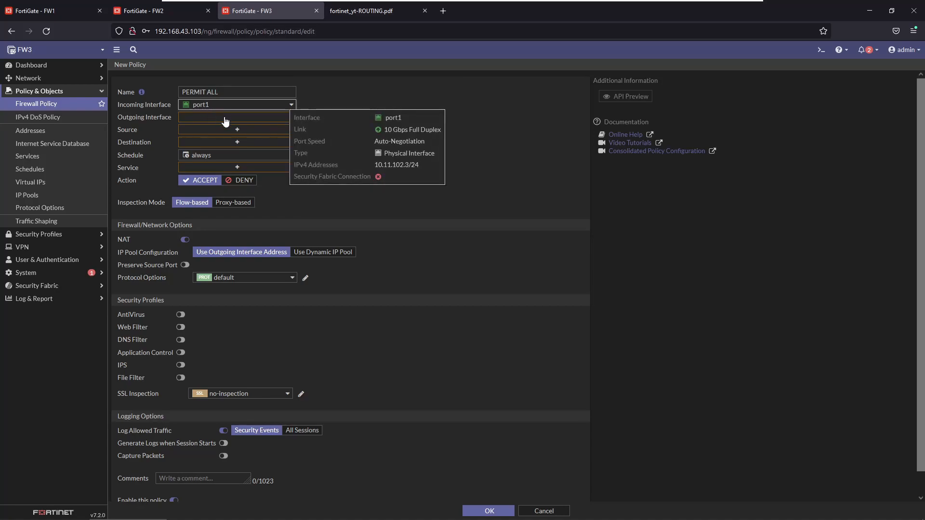
{"action": "left_click", "coordinate": [223, 117]}
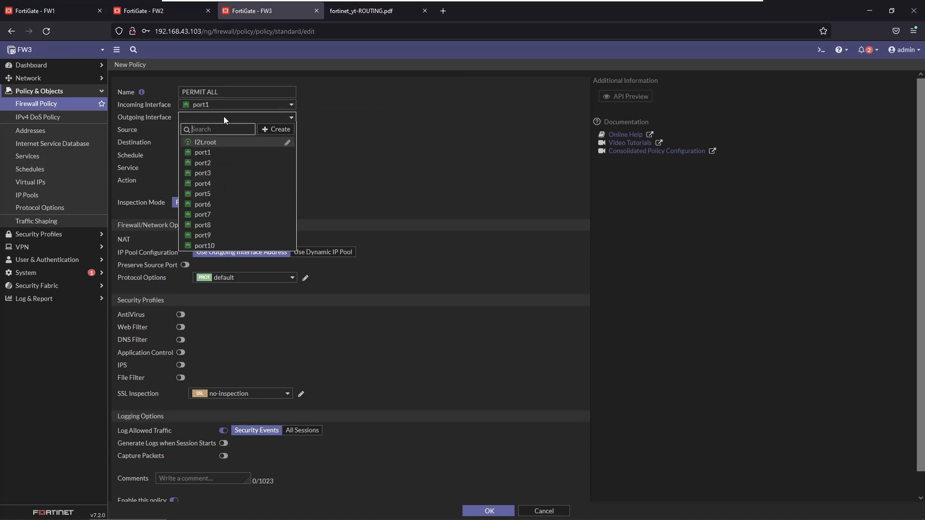
{"action": "left_click", "coordinate": [218, 175]}
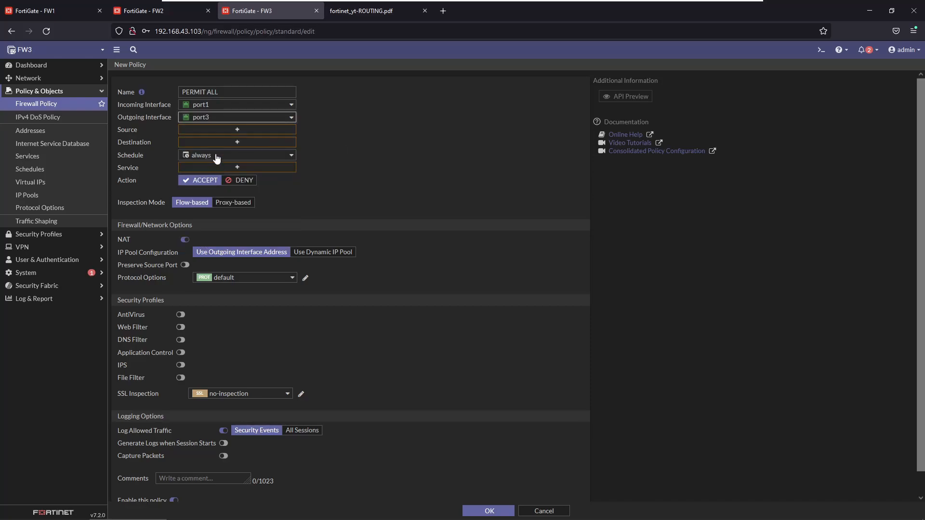
- Set the policy's source and destination to all and its service to ALL, and save the policy
{"action": "left_click", "coordinate": [203, 131]}
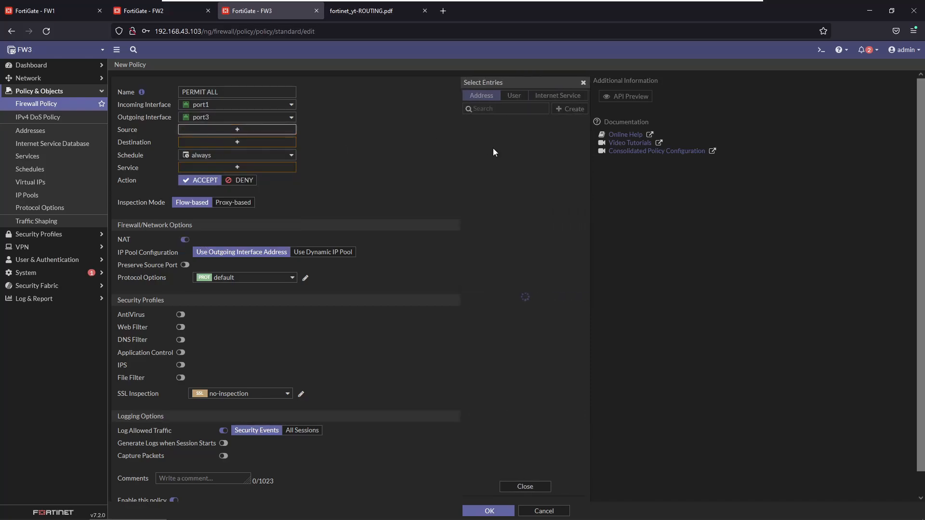
{"action": "left_click", "coordinate": [472, 135]}
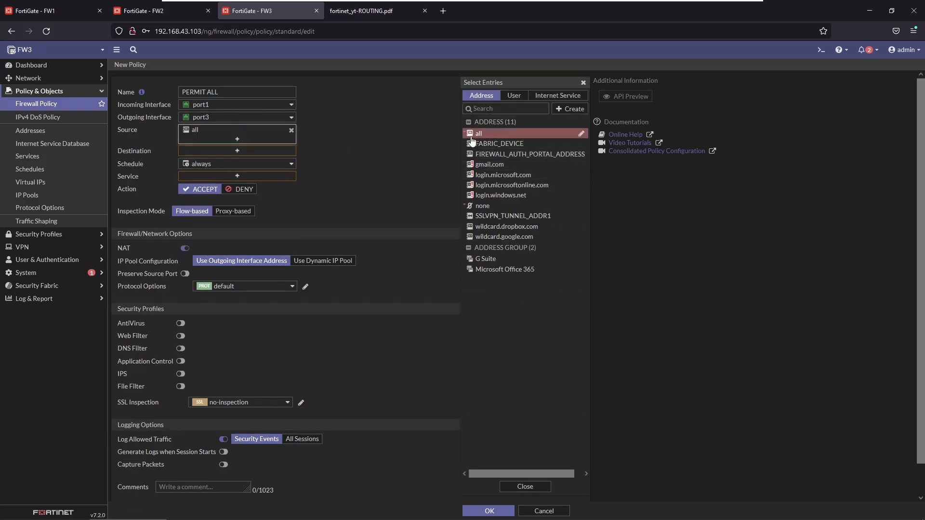
{"action": "left_click", "coordinate": [283, 151]}
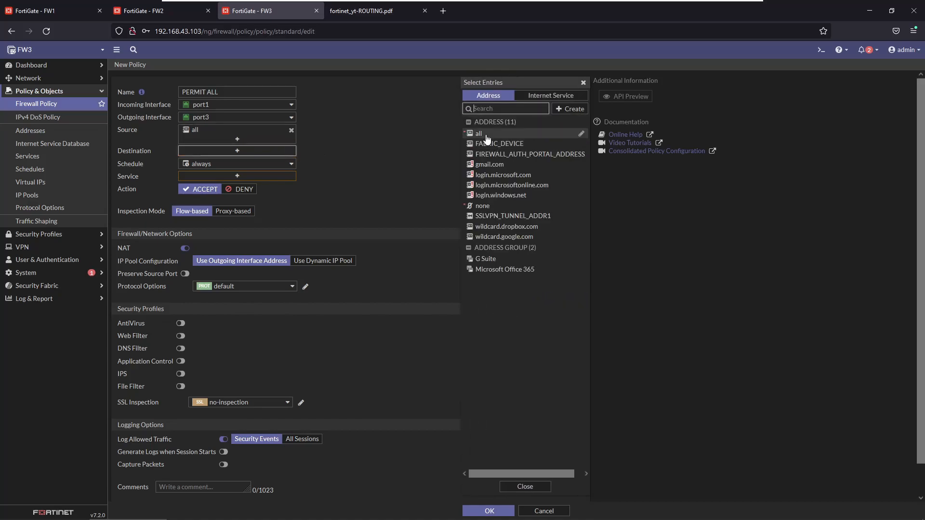
{"action": "left_click", "coordinate": [486, 136]}
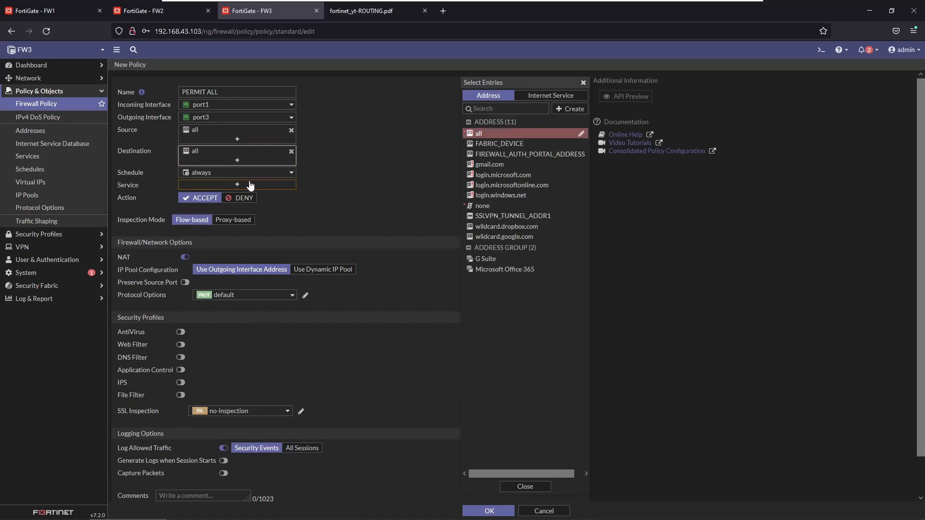
{"action": "left_click", "coordinate": [237, 185]}
{"action": "left_click", "coordinate": [485, 132]}
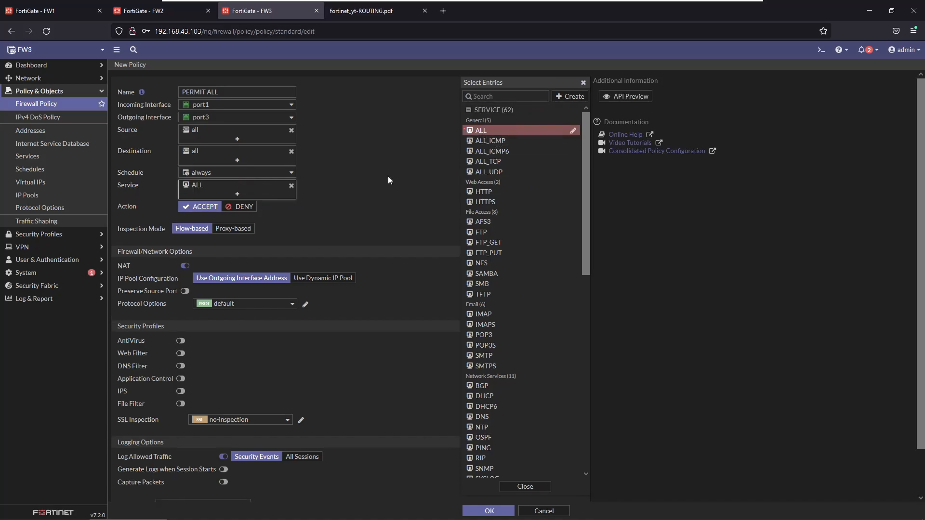
{"action": "left_click", "coordinate": [333, 217]}
{"action": "left_click", "coordinate": [184, 266]}
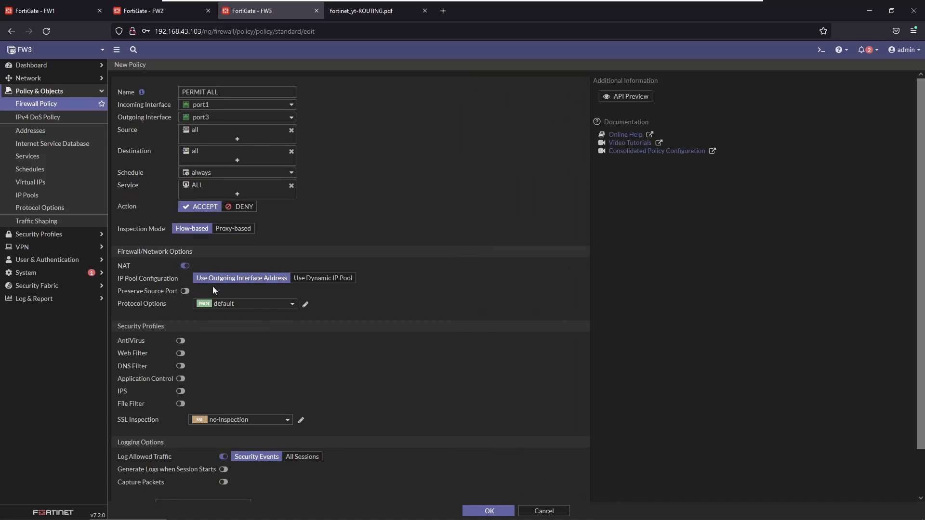
{"action": "scroll", "coordinate": [438, 490], "scroll_direction": "down", "scroll_amount": 2}
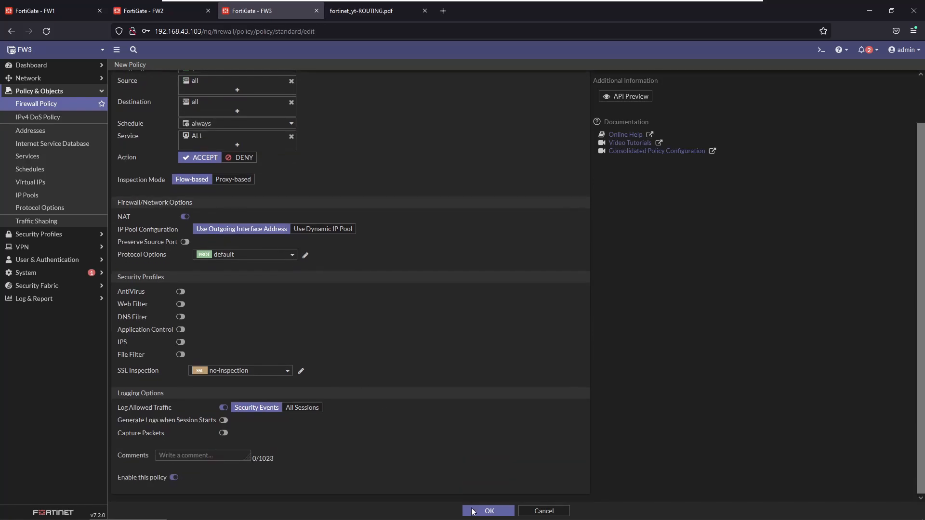
{"action": "left_click", "coordinate": [488, 511]}
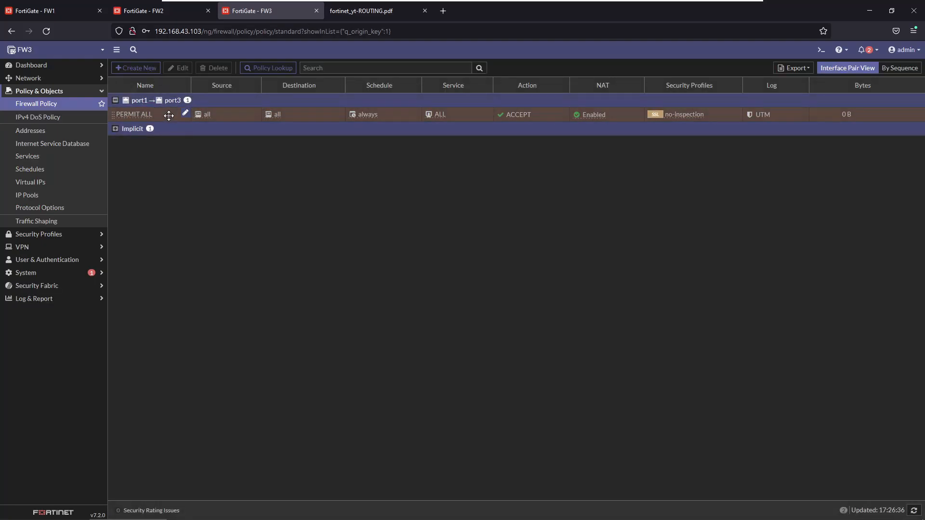
- Copy the PERMIT ALL policy and paste the duplicate below it in the policy list
{"action": "right_click", "coordinate": [169, 116]}
{"action": "mouse_move", "coordinate": [219, 188]}
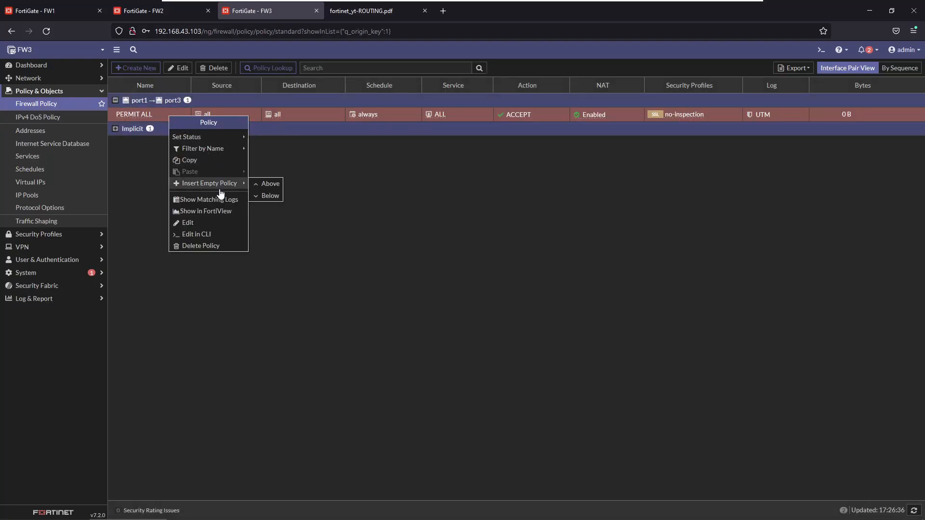
{"action": "left_click", "coordinate": [214, 160]}
{"action": "right_click", "coordinate": [171, 106]}
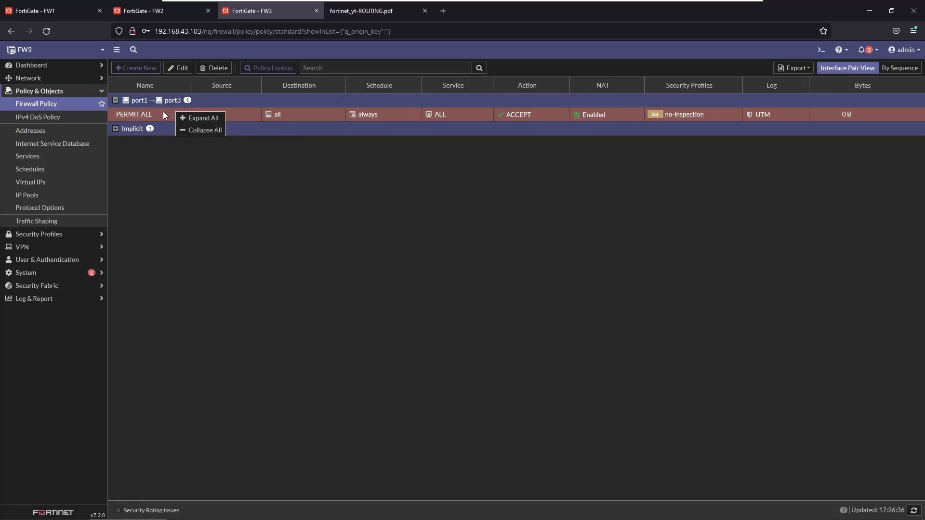
{"action": "right_click", "coordinate": [163, 112]}
{"action": "left_click", "coordinate": [140, 148]}
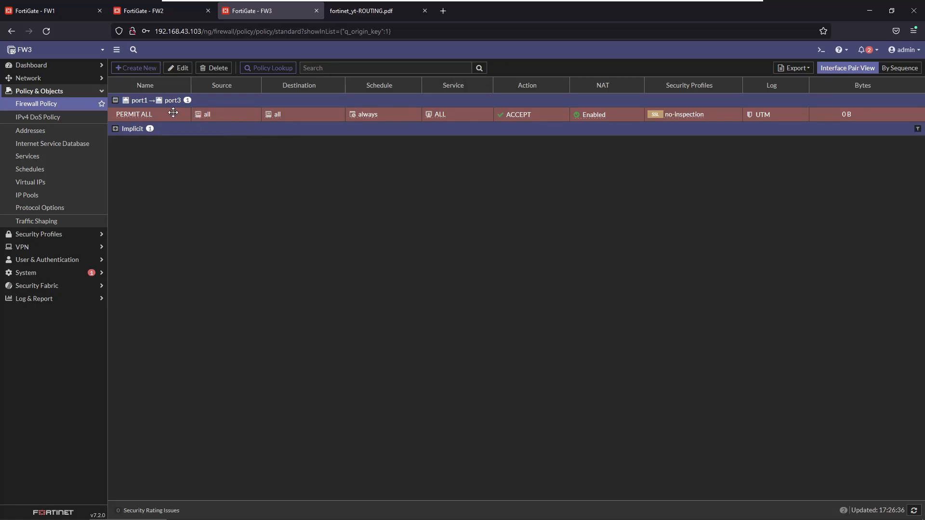
{"action": "right_click", "coordinate": [176, 115]}
{"action": "mouse_move", "coordinate": [219, 180]}
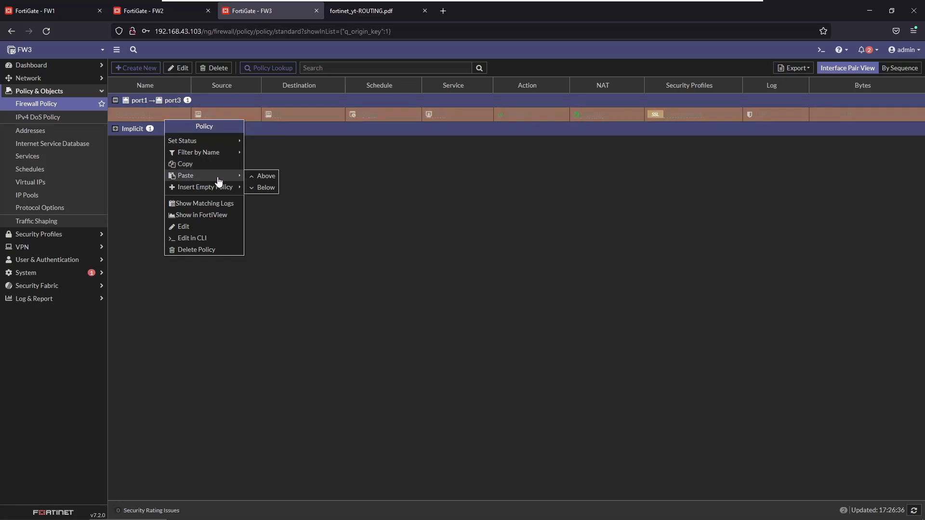
{"action": "left_click", "coordinate": [262, 187]}
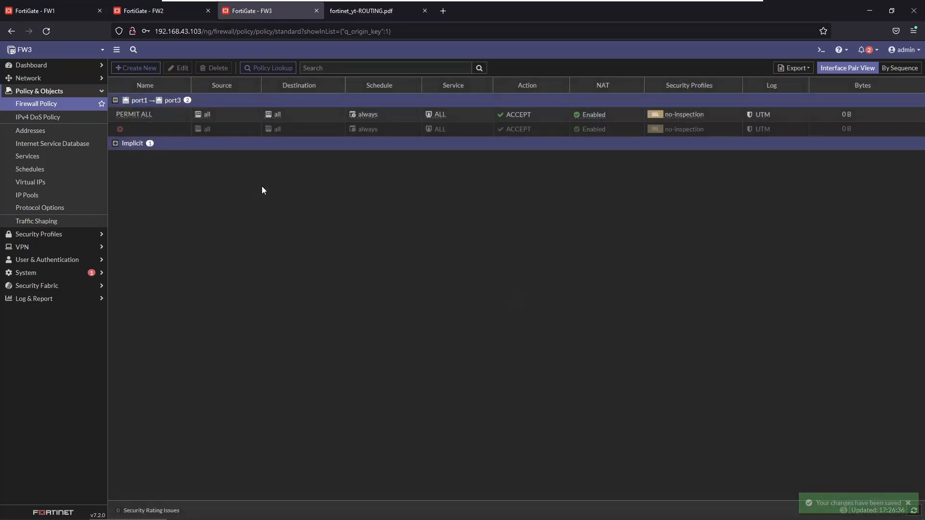
- Rename the original PERMIT ALL policy as PERMIT PORT1 TO PORT3 and save it
{"action": "double_click", "coordinate": [159, 116]}
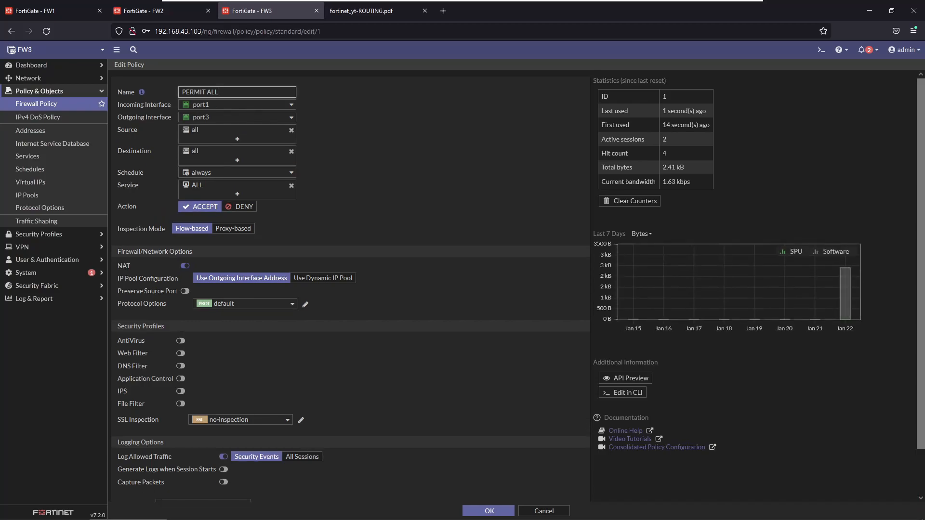
{"action": "key", "text": "BackSpace"}
{"action": "key", "text": "BackSpace"}
{"action": "key", "text": "BackSpace"}
{"action": "key", "text": "BackSpace"}
{"action": "type", "text": "PORT1 TO PORT3"}
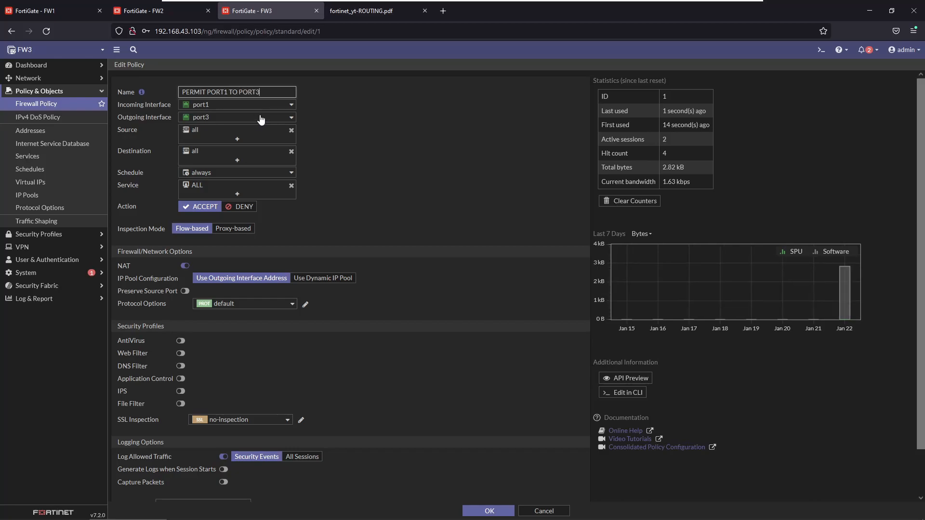
{"action": "key", "text": "ctrl+a"}
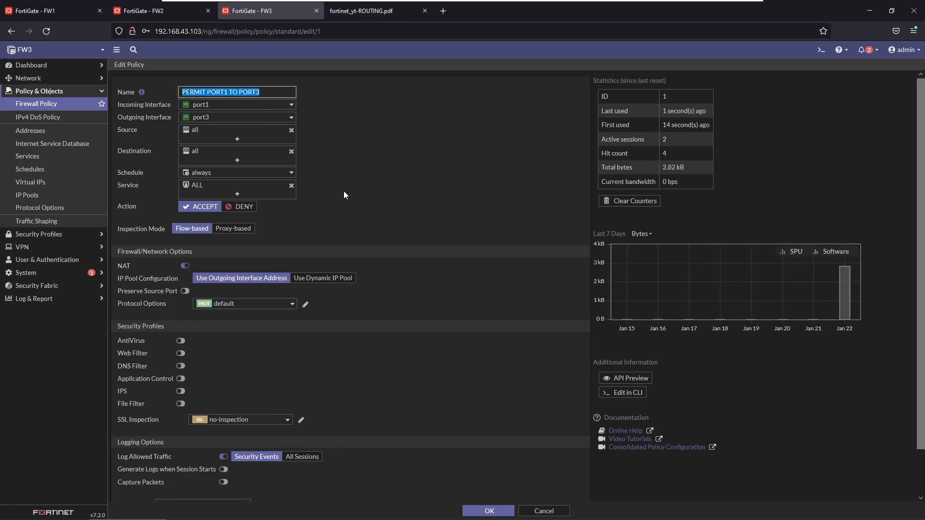
{"action": "left_click", "coordinate": [489, 509]}
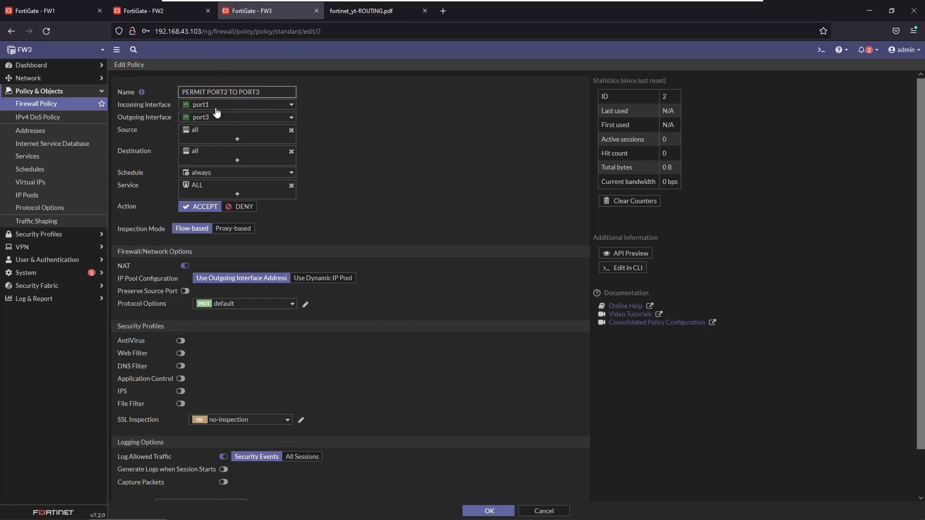
- In the copied policy, set the incoming interface to port2, clear the comment, enable the policy, and save it
{"action": "left_click", "coordinate": [216, 112]}
{"action": "left_click", "coordinate": [200, 153]}
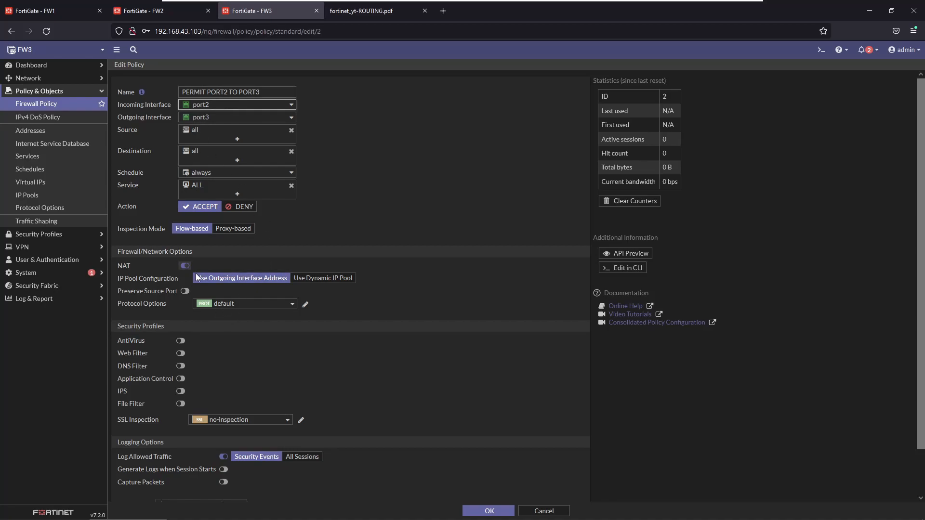
{"action": "scroll", "coordinate": [185, 269], "scroll_direction": "down", "scroll_amount": 2}
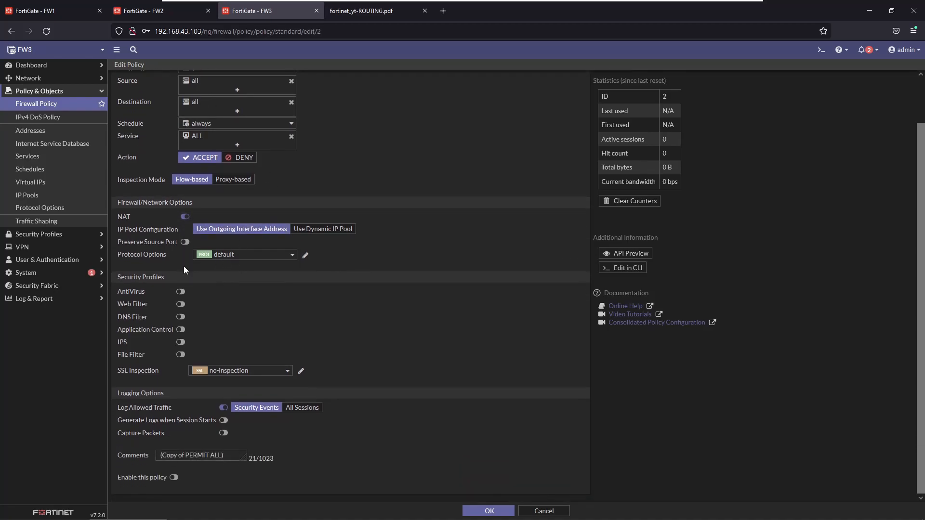
{"action": "left_click", "coordinate": [212, 456]}
{"action": "key", "text": "ctrl+a"}
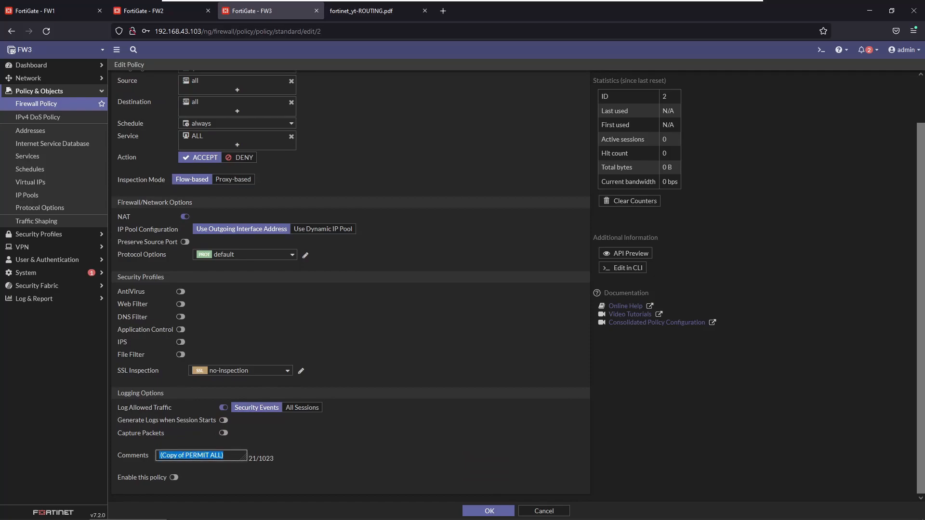
{"action": "key", "text": "BackSpace"}
{"action": "left_click", "coordinate": [173, 477]}
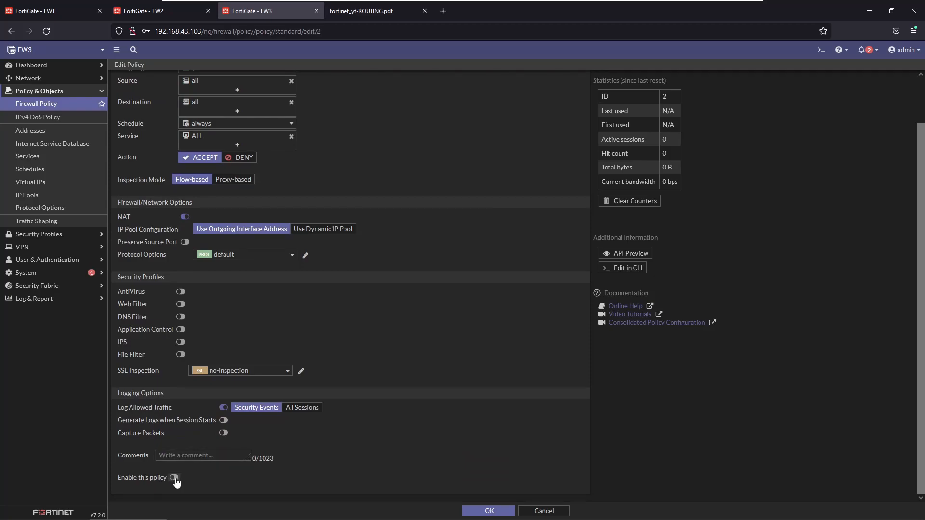
{"action": "left_click", "coordinate": [479, 510]}
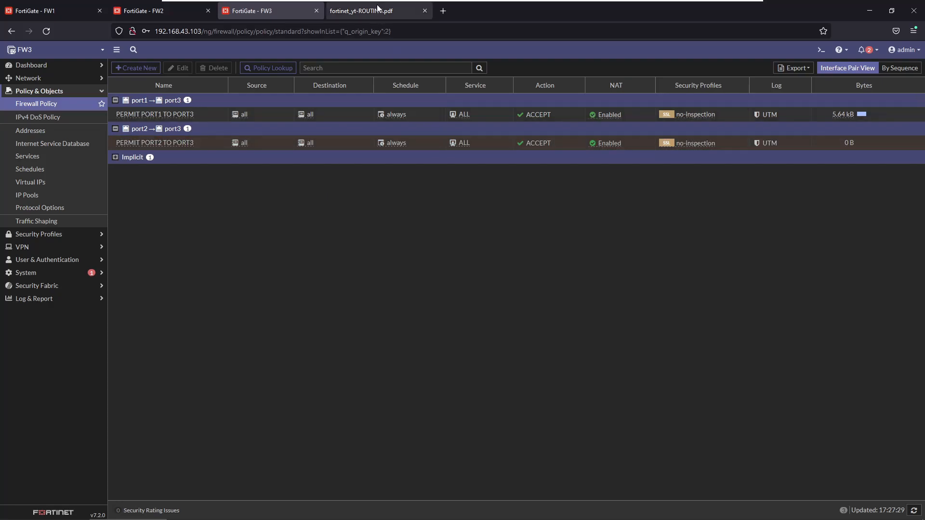
- Ping 8.8.8.8 from FW1's CLI console and from the Windows Command Prompt
{"action": "left_click", "coordinate": [39, 12]}
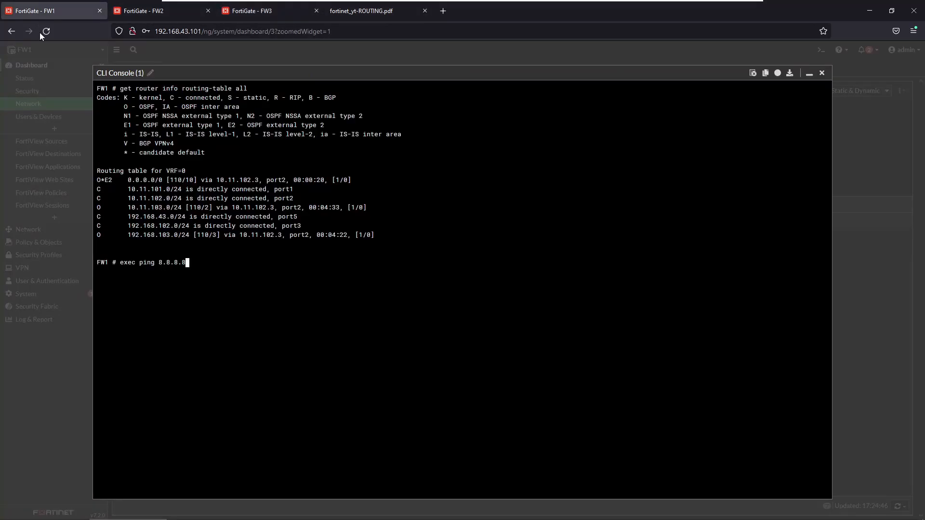
{"action": "key", "text": "Return"}
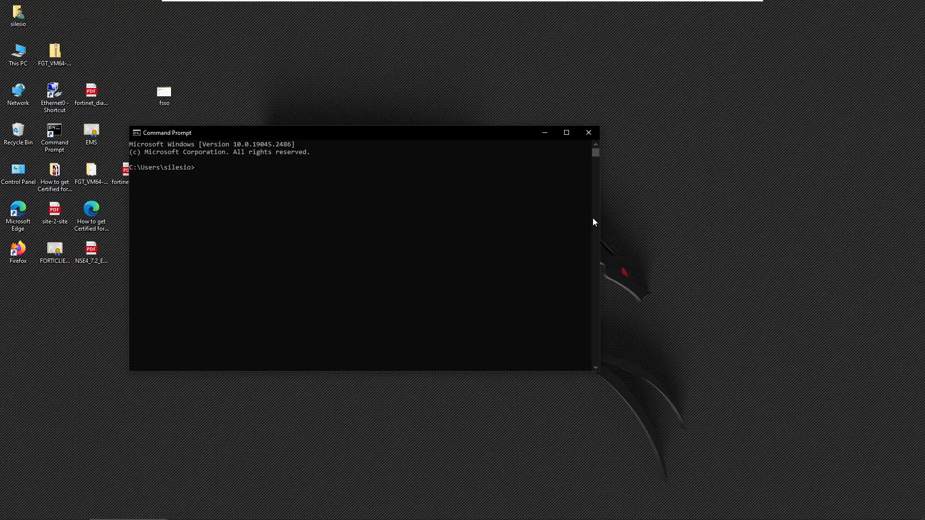
{"action": "type", "text": "ping 8.8.8.8"}
{"action": "key", "text": "Return"}
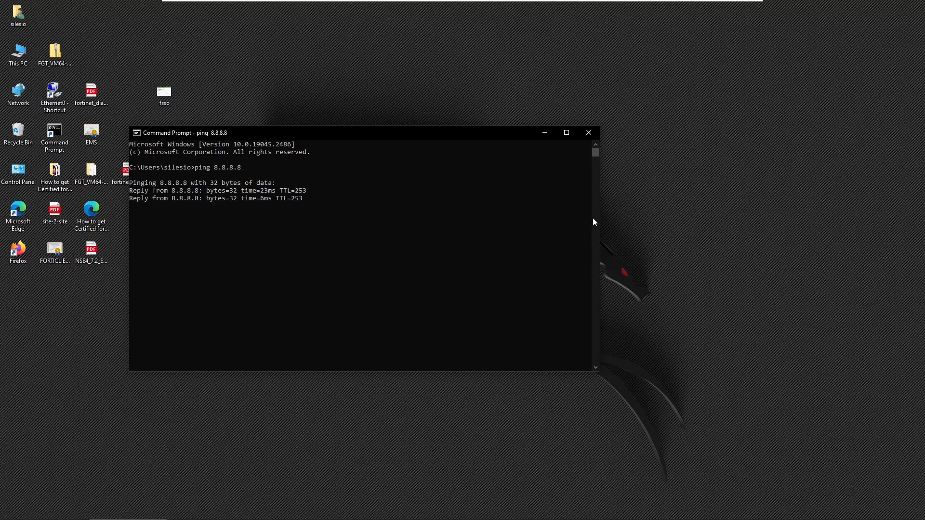